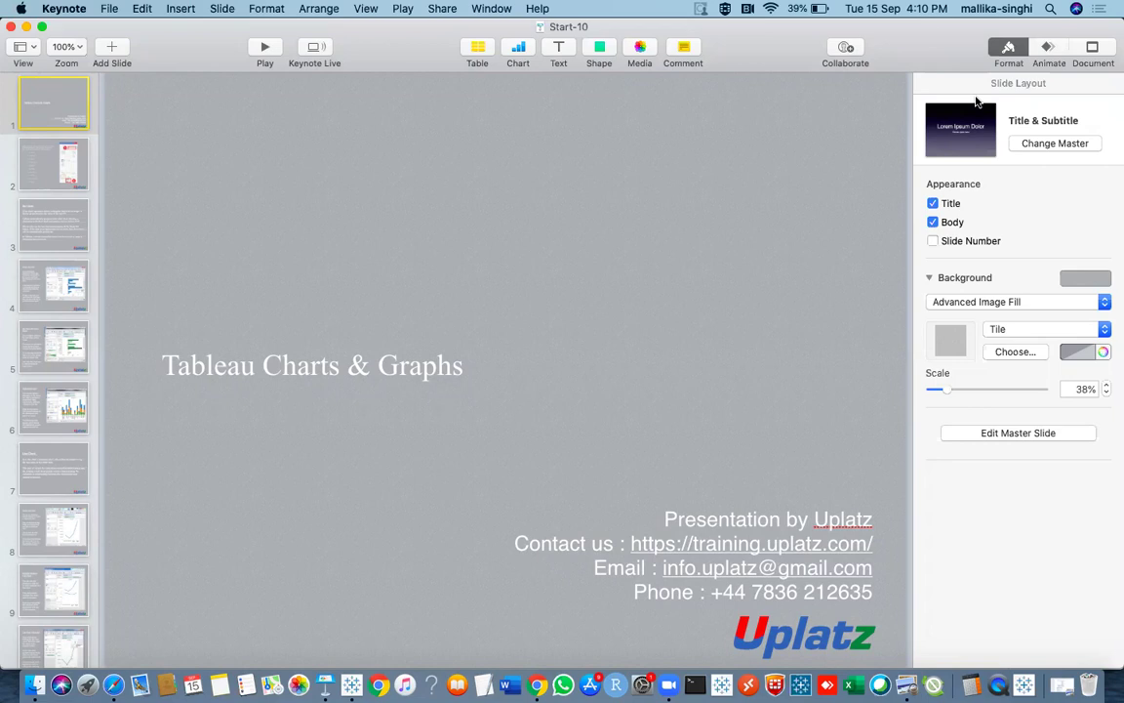
Step: Show slide 2 of the Keynote deck, which lists the chart types to cover
click(36, 152)
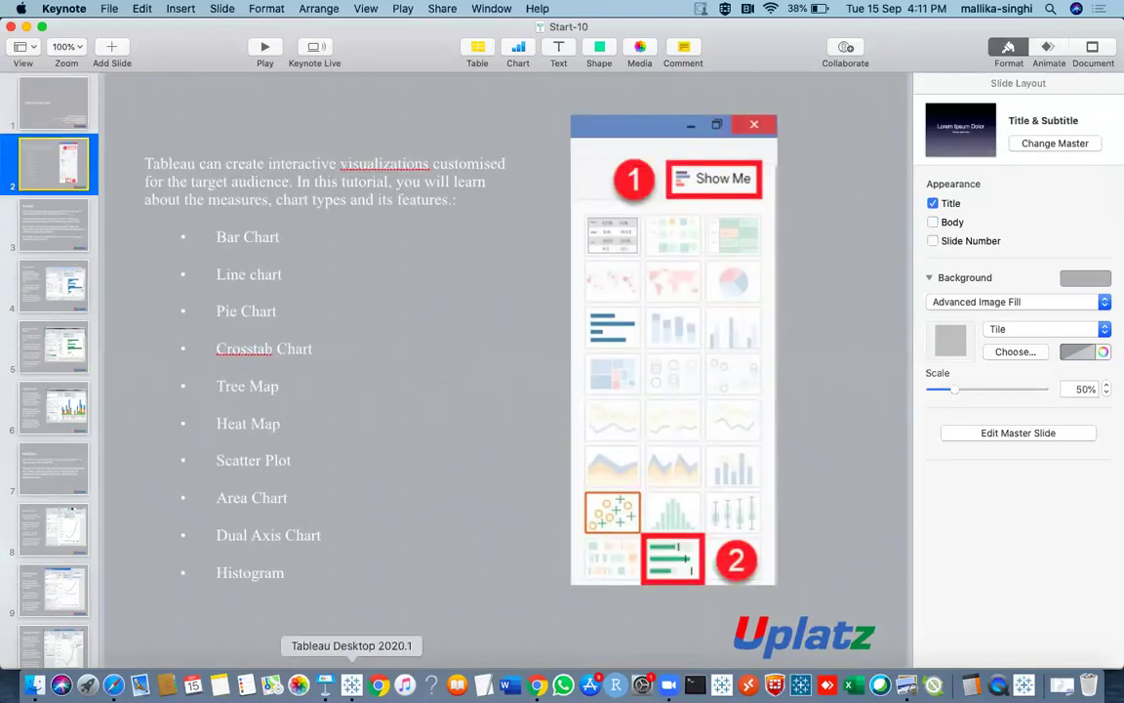
Step: Bring Tableau Desktop to the front from the Dock
click(352, 681)
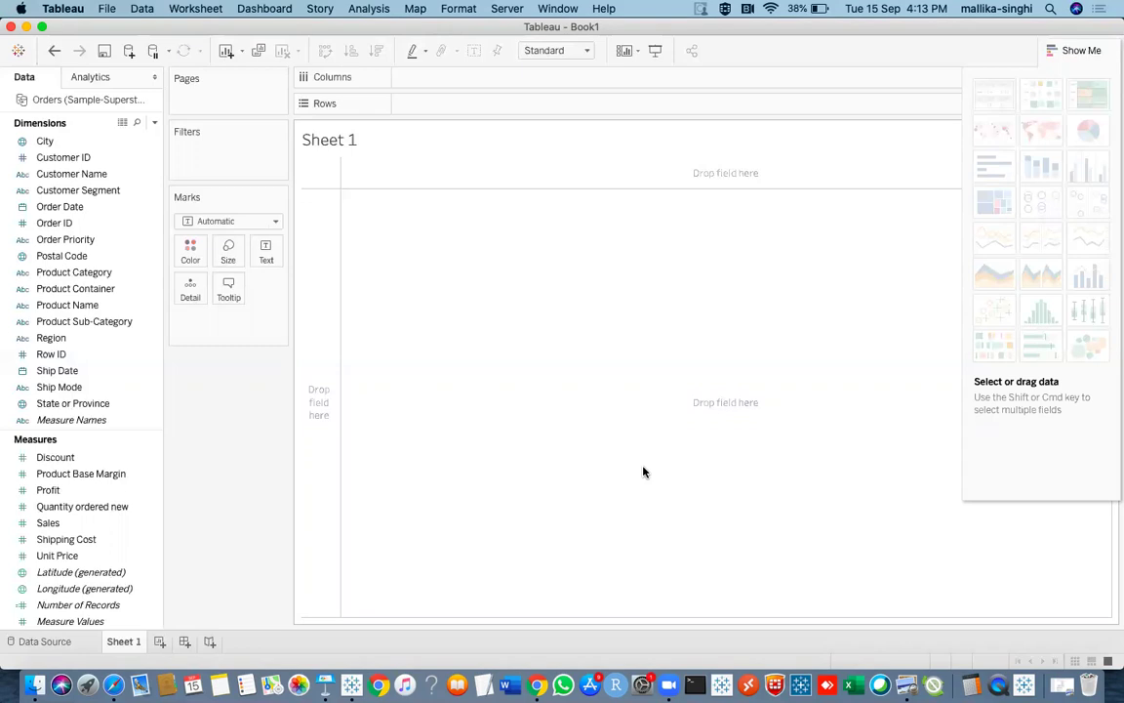
click(325, 685)
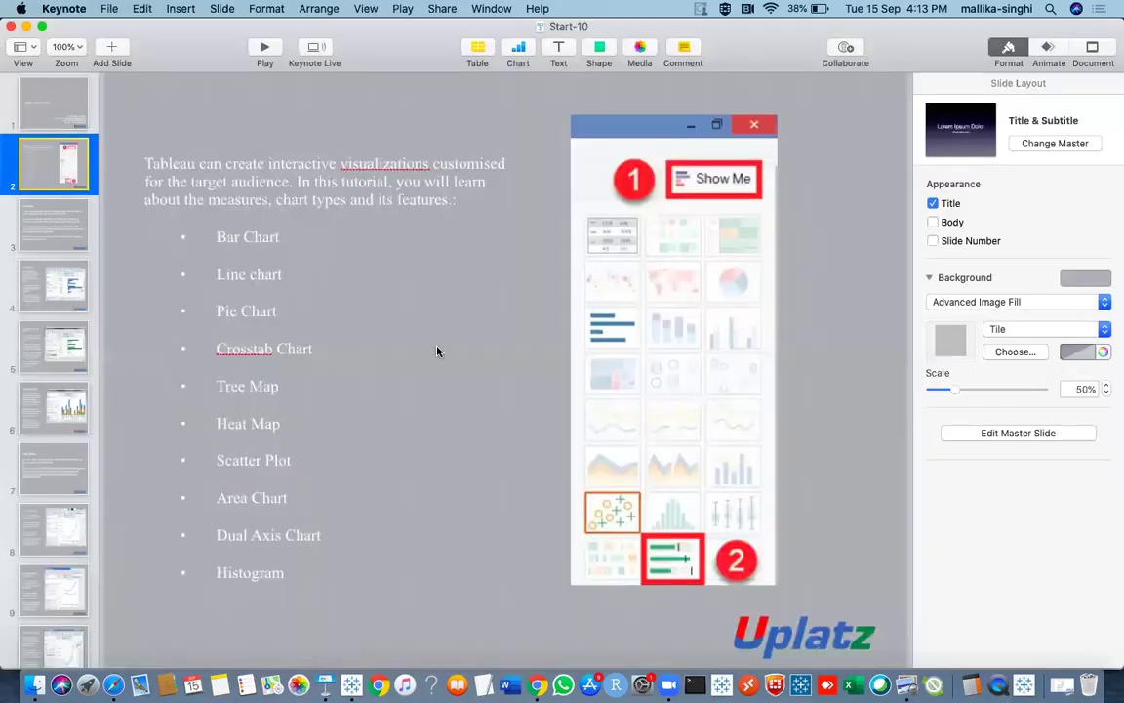
click(57, 288)
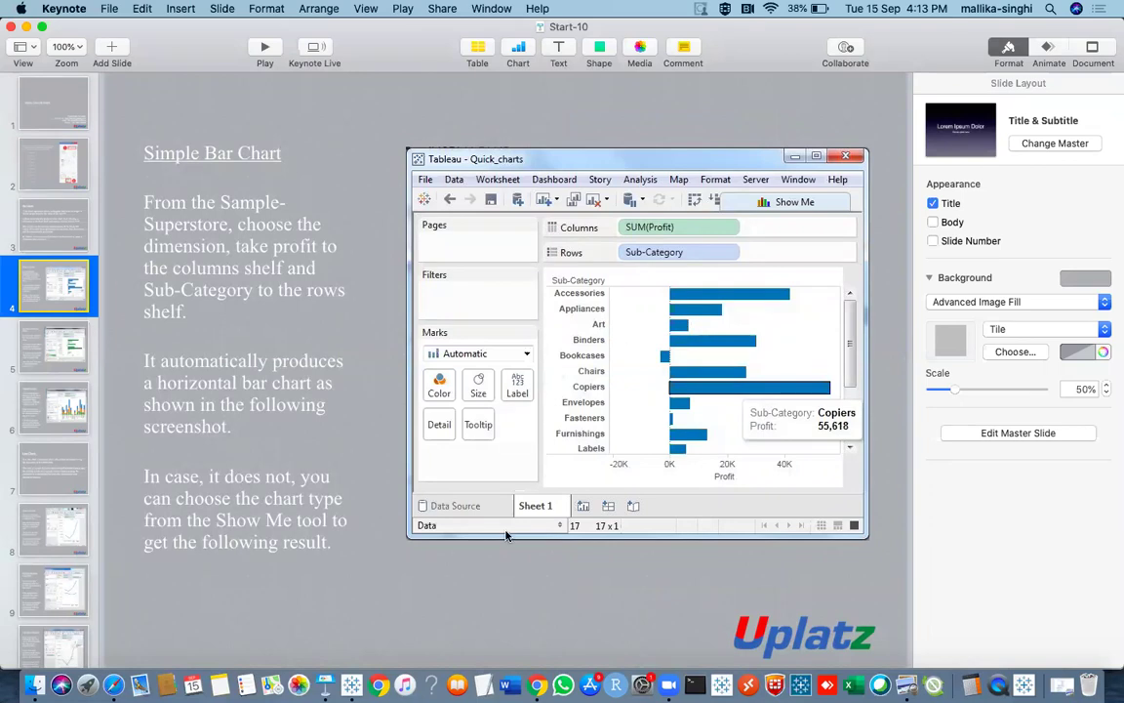
click(352, 686)
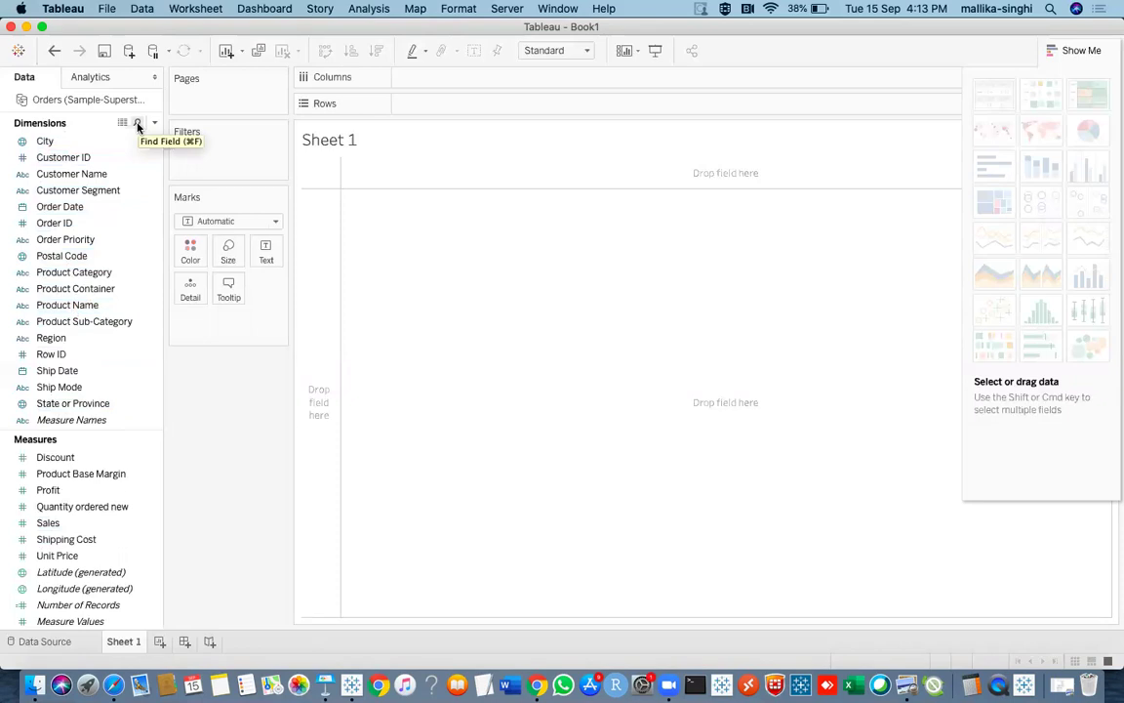
Step: Locate Product Sub-Category with a 'sub' field search, then select it together with Profit
click(70, 291)
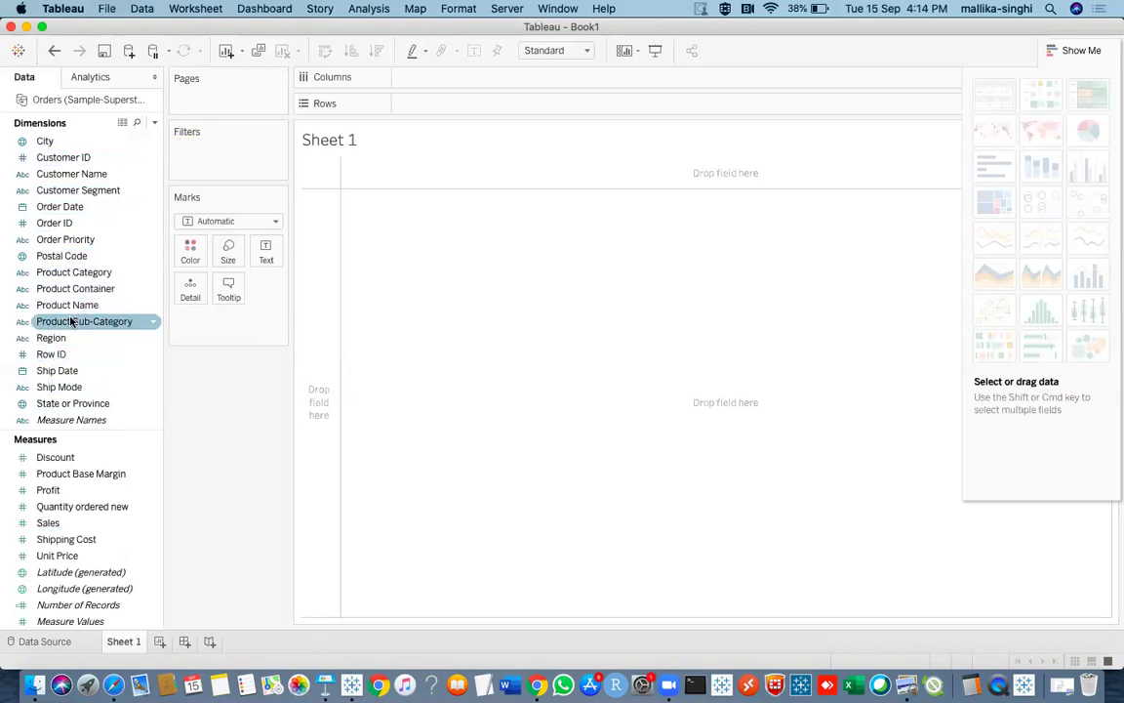
click(138, 124)
text(sub)
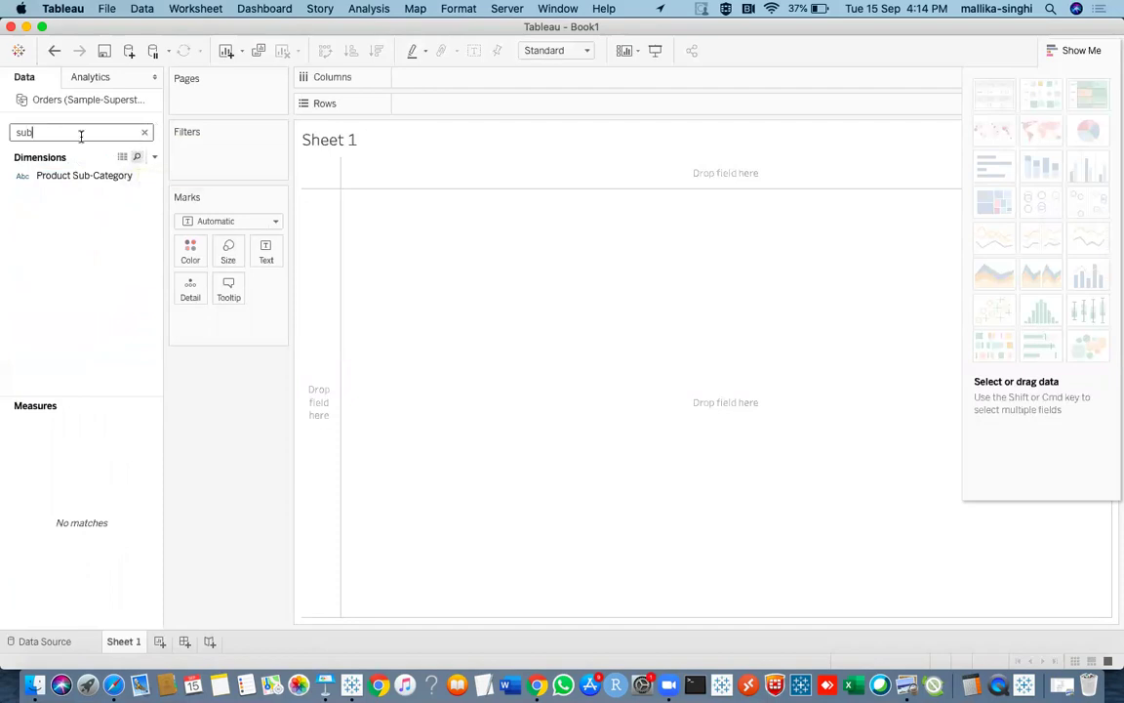
click(61, 176)
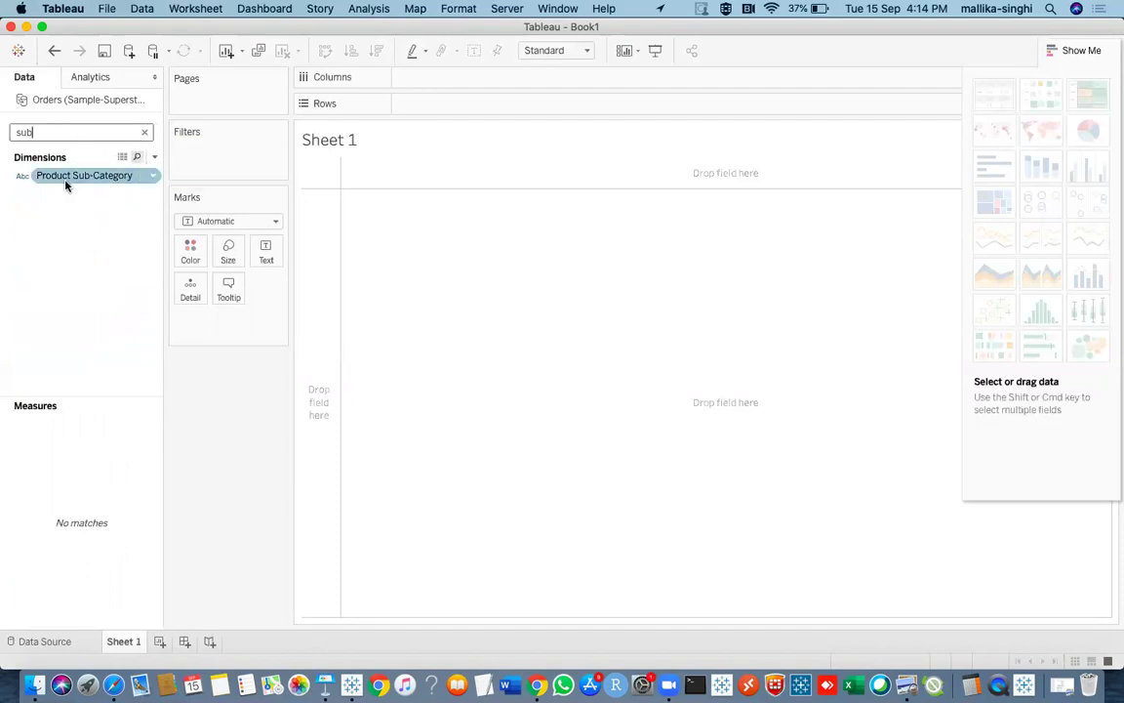
key(super+Tab)
key(super+Tab)
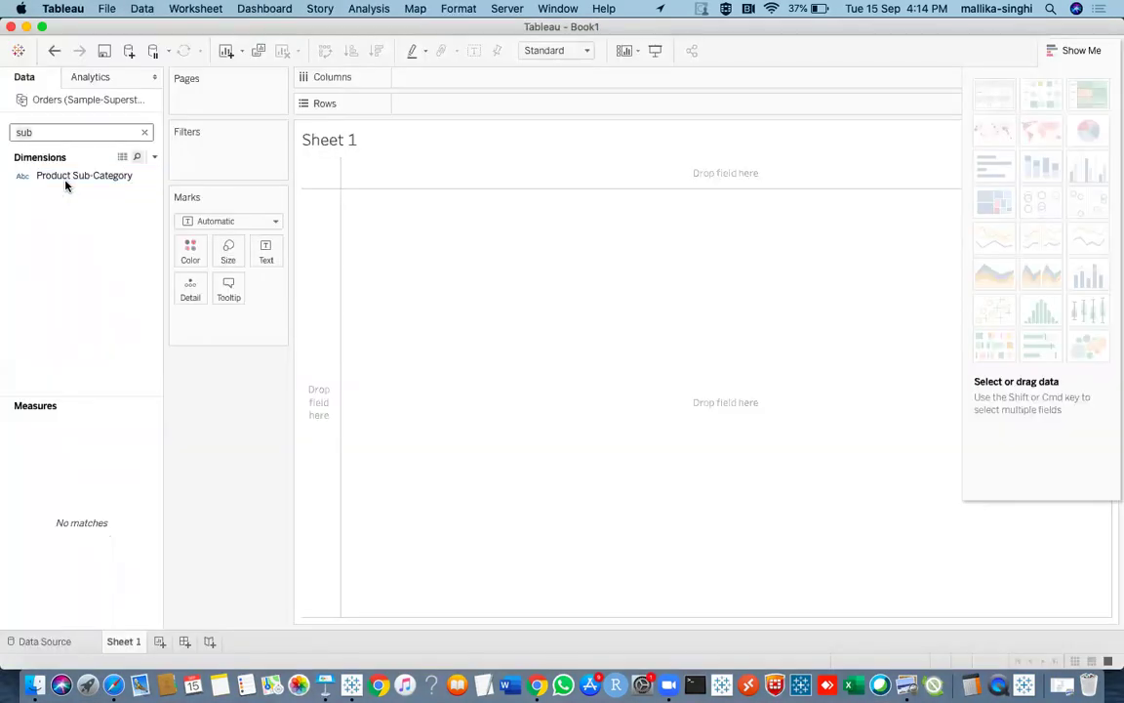
click(101, 183)
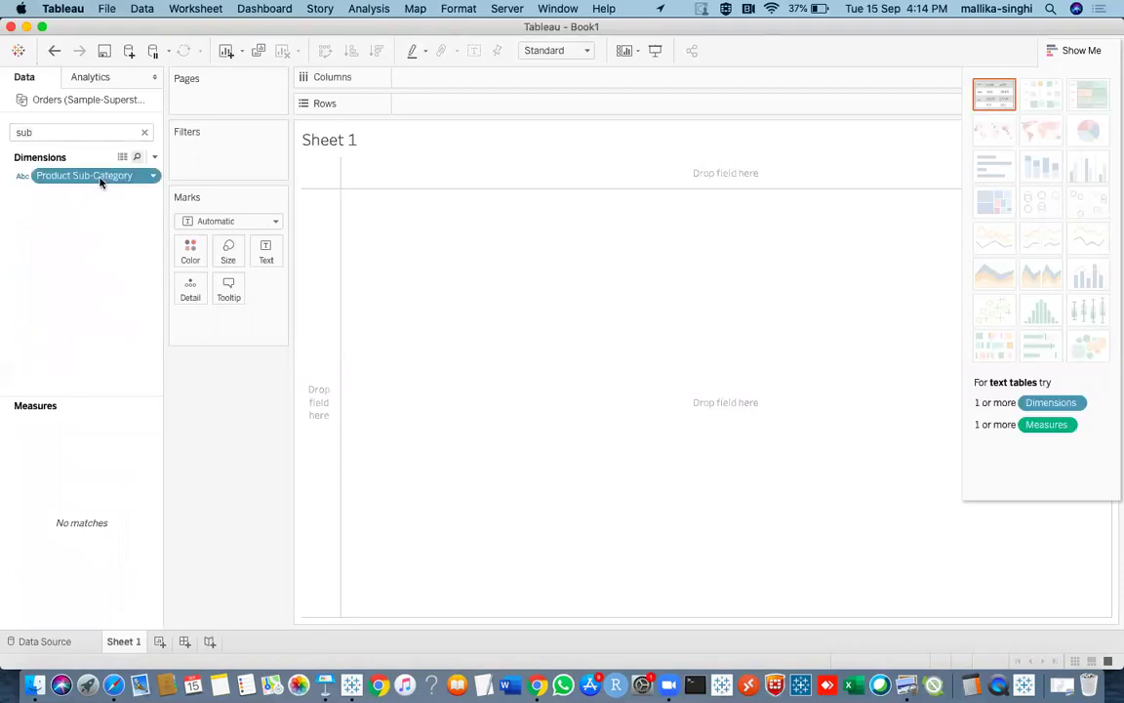
click(144, 132)
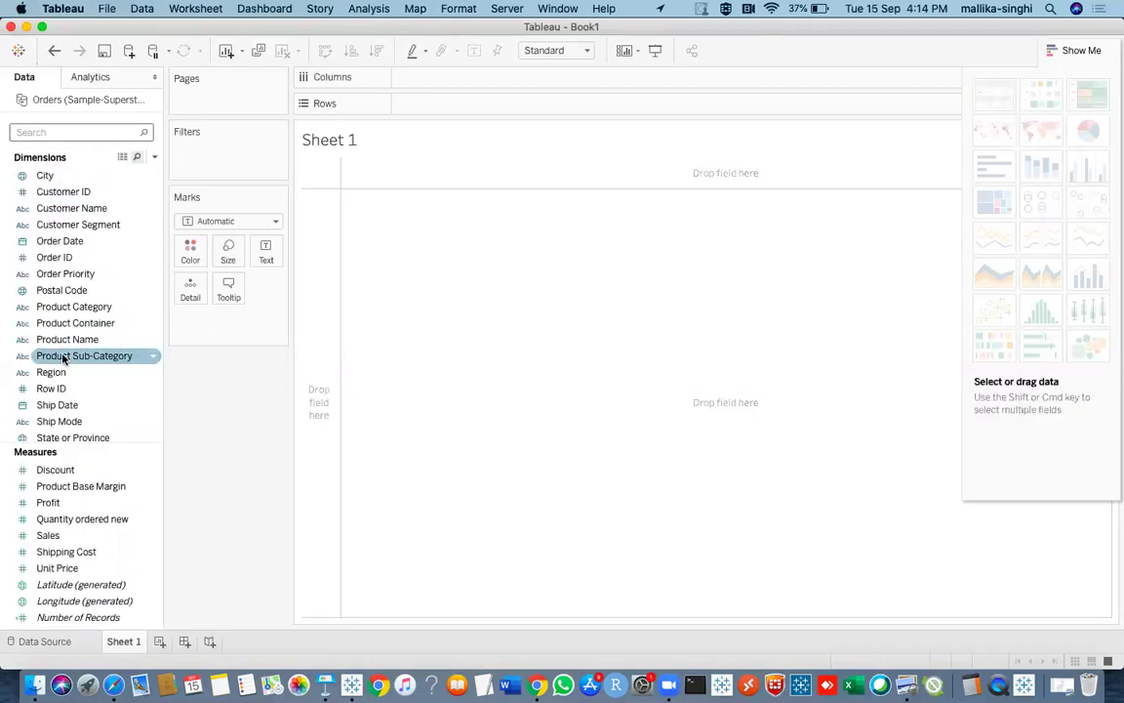
click(63, 357)
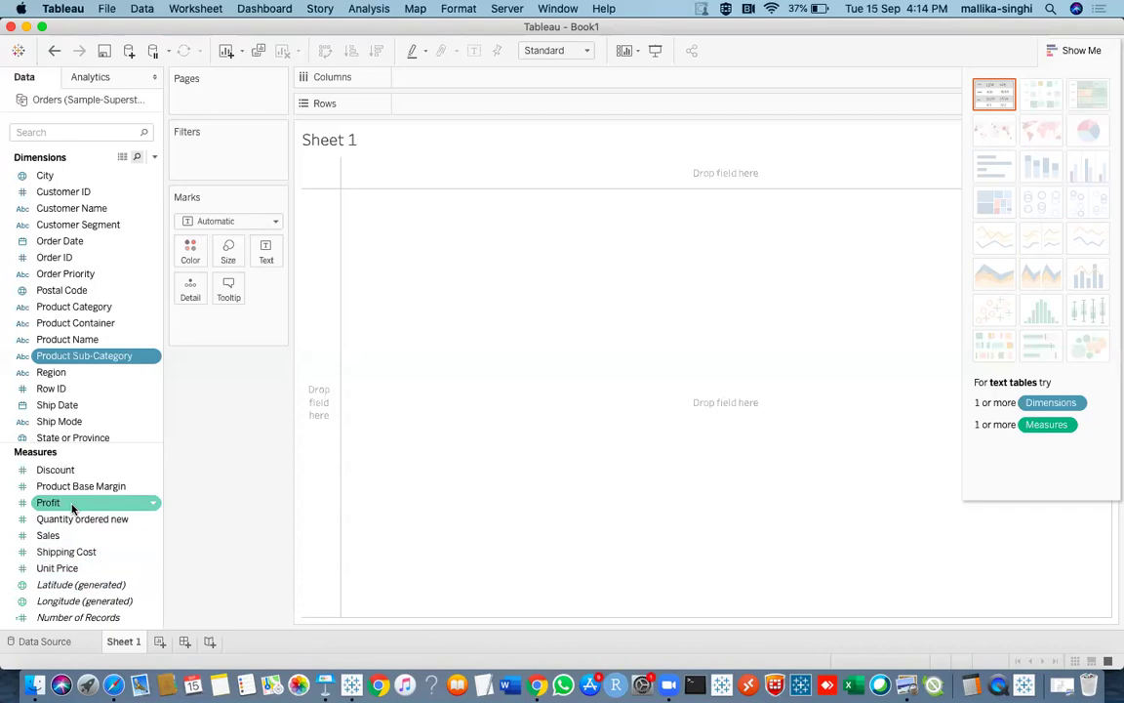
super+click(71, 507)
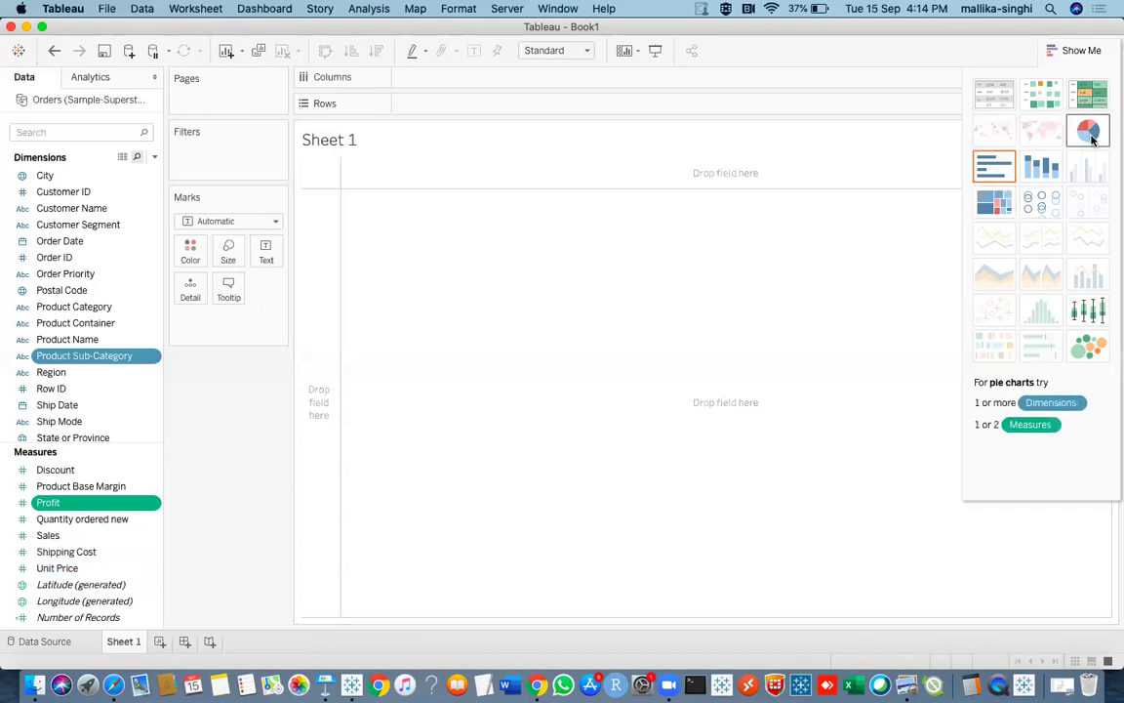
Step: Apply Horizontal Bars for SUM(Profit) by Product Sub-Category and collapse the Show Me panel
click(987, 172)
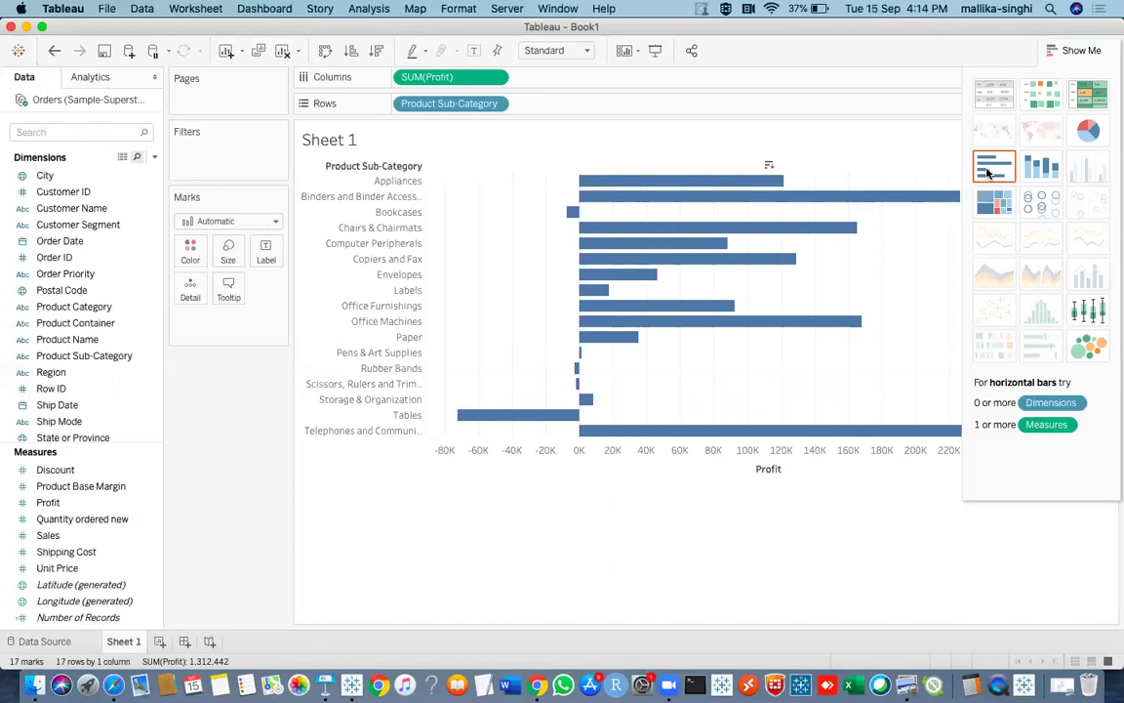
click(1061, 51)
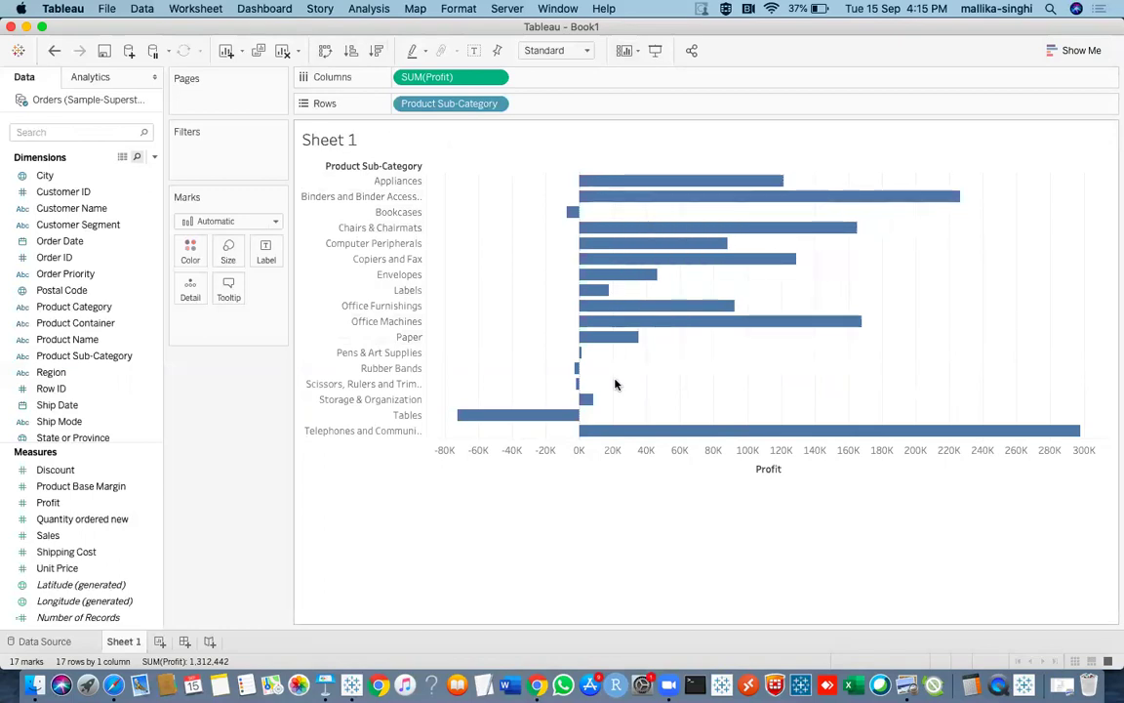
click(65, 505)
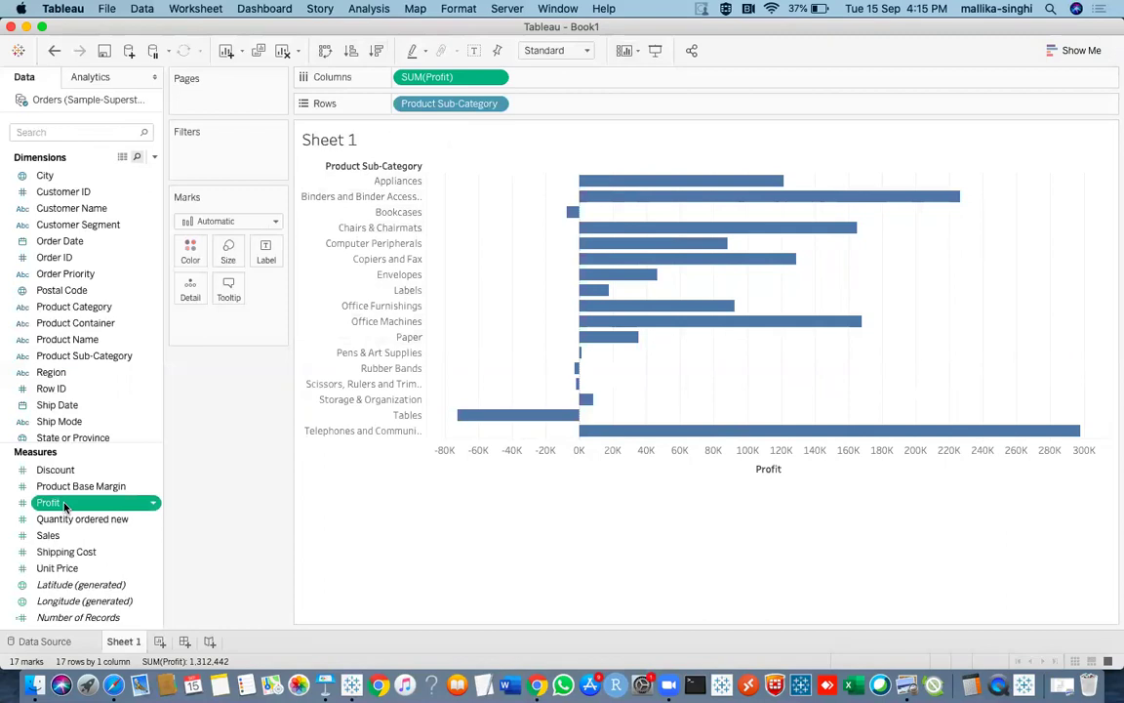
Step: Colour the bars by SUM(Profit) using the Red gradient palette
drag(43, 500, 179, 251)
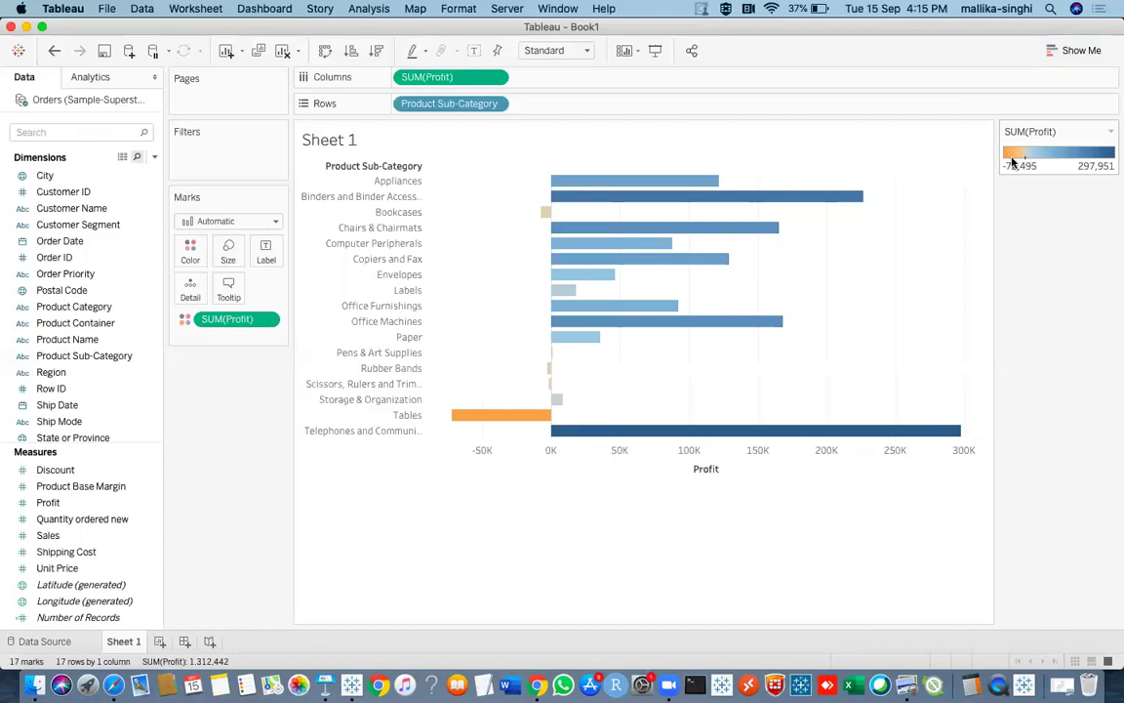
click(196, 255)
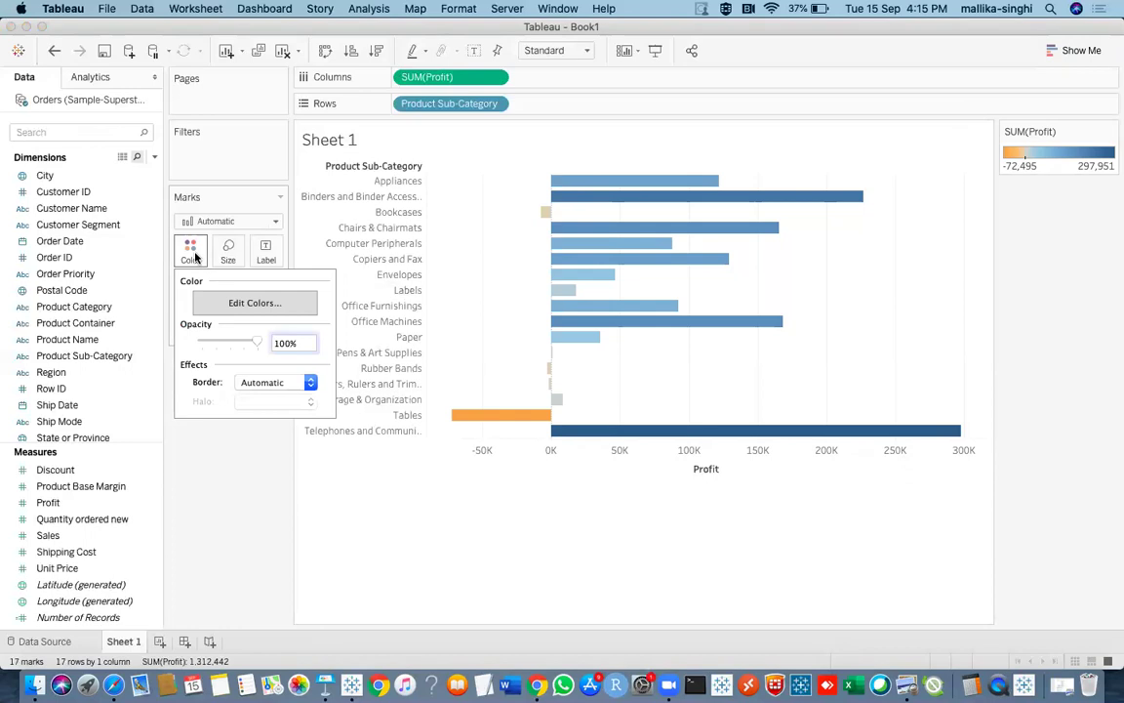
click(256, 304)
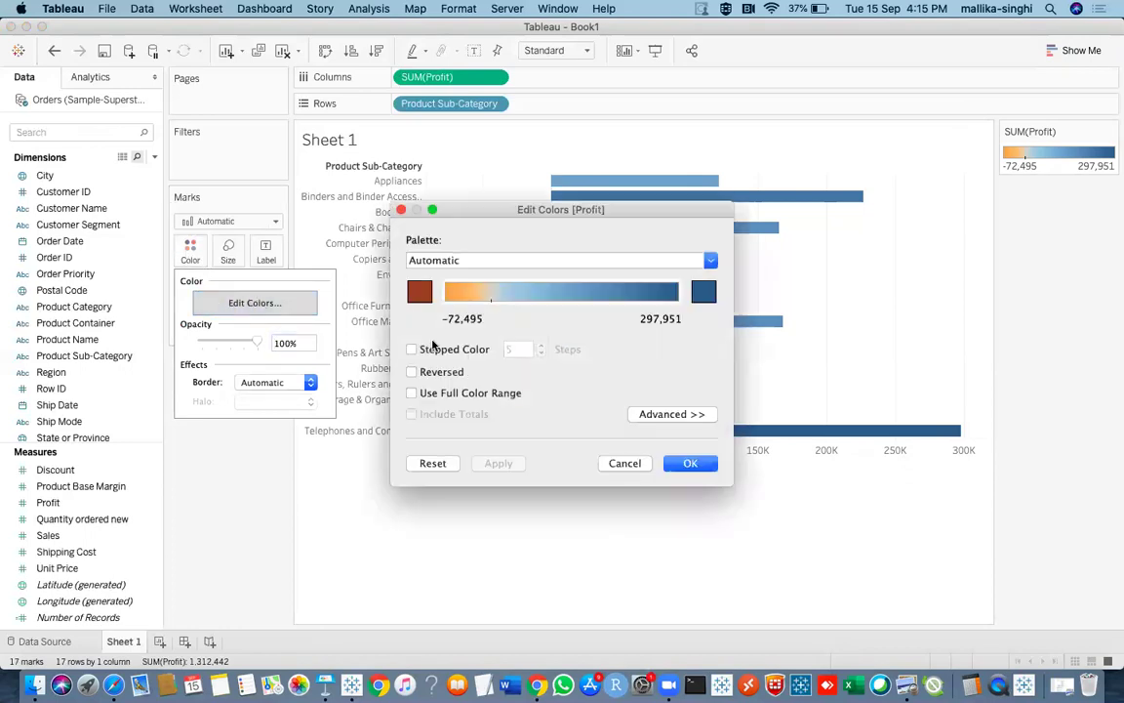
click(491, 261)
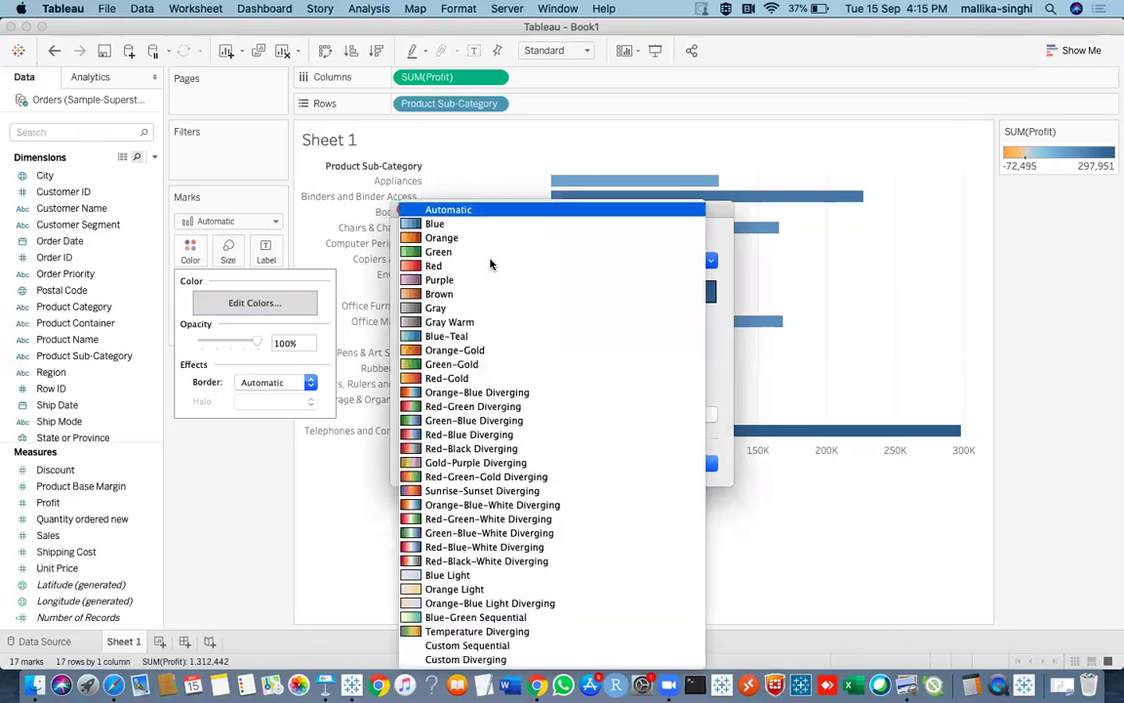
click(432, 267)
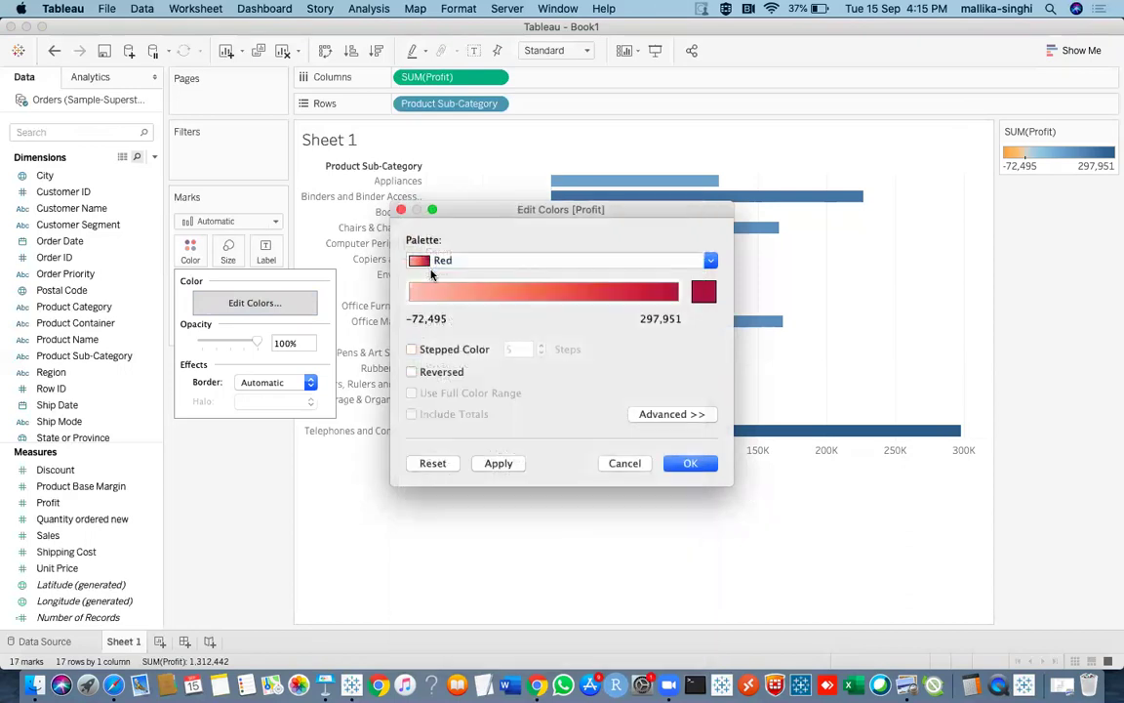
click(496, 463)
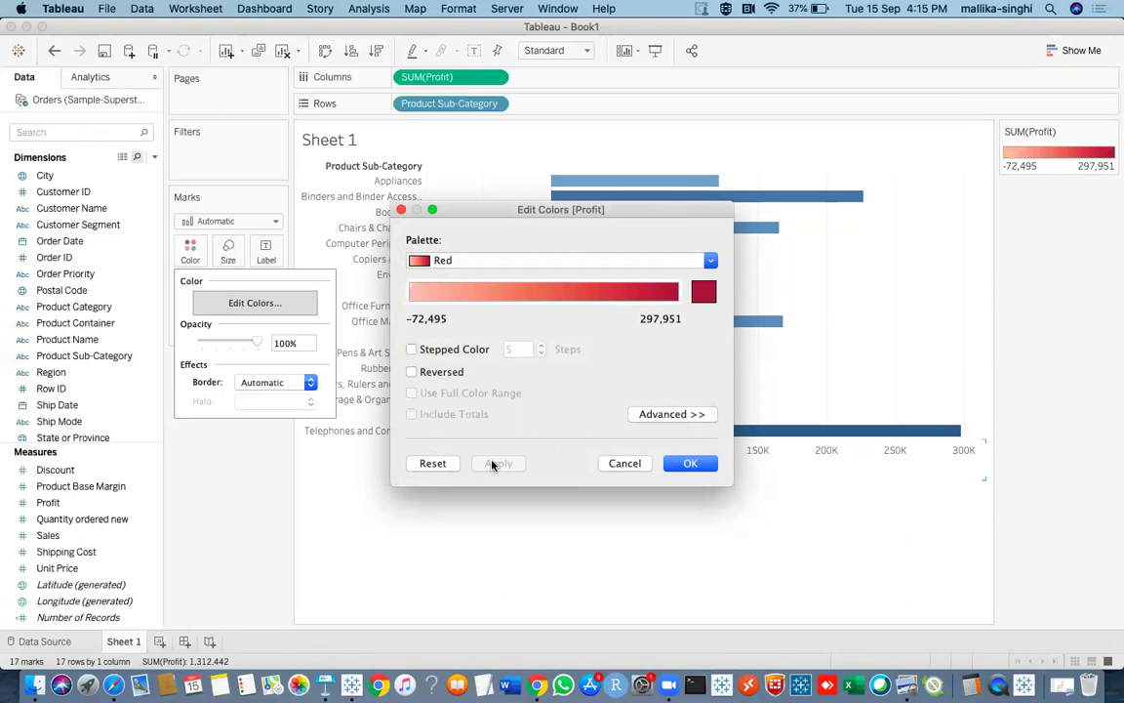
drag(597, 210, 451, 306)
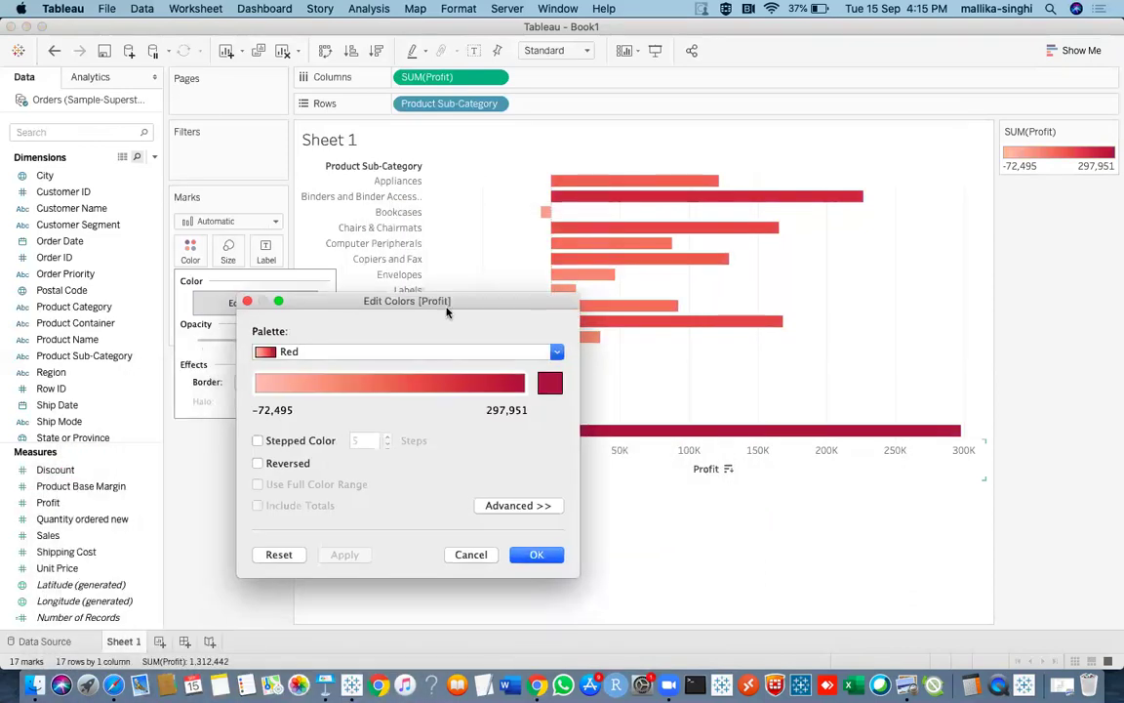
click(535, 556)
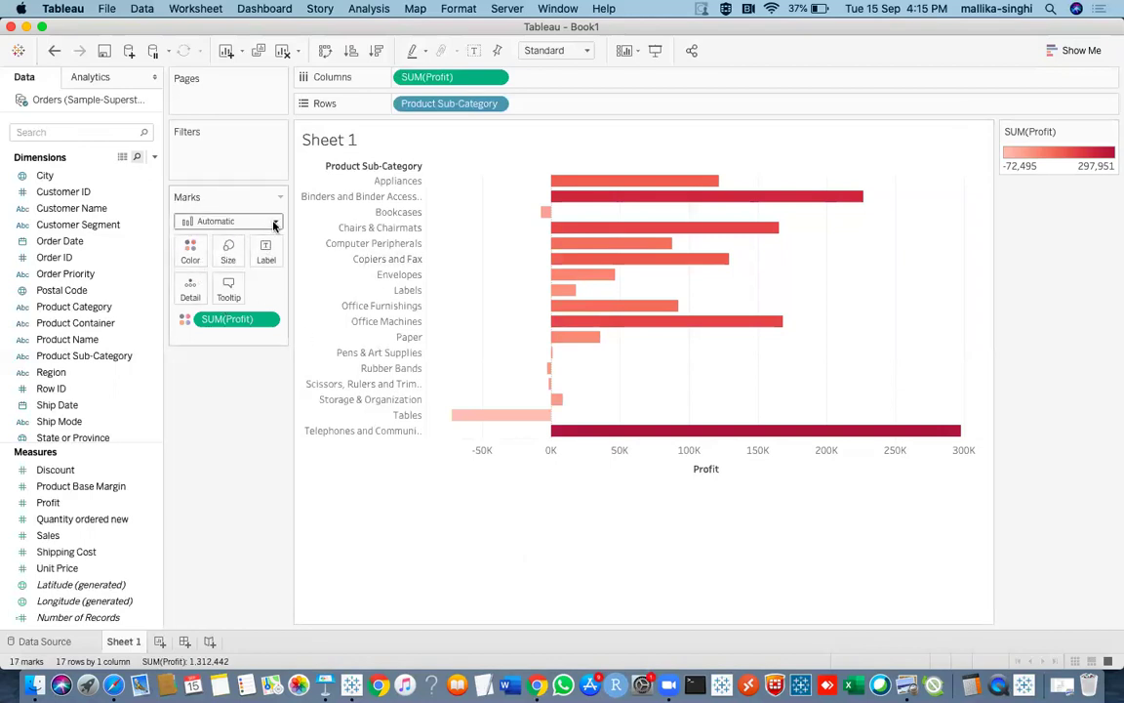
Step: Make the bars slightly thicker with the Size slider
click(229, 252)
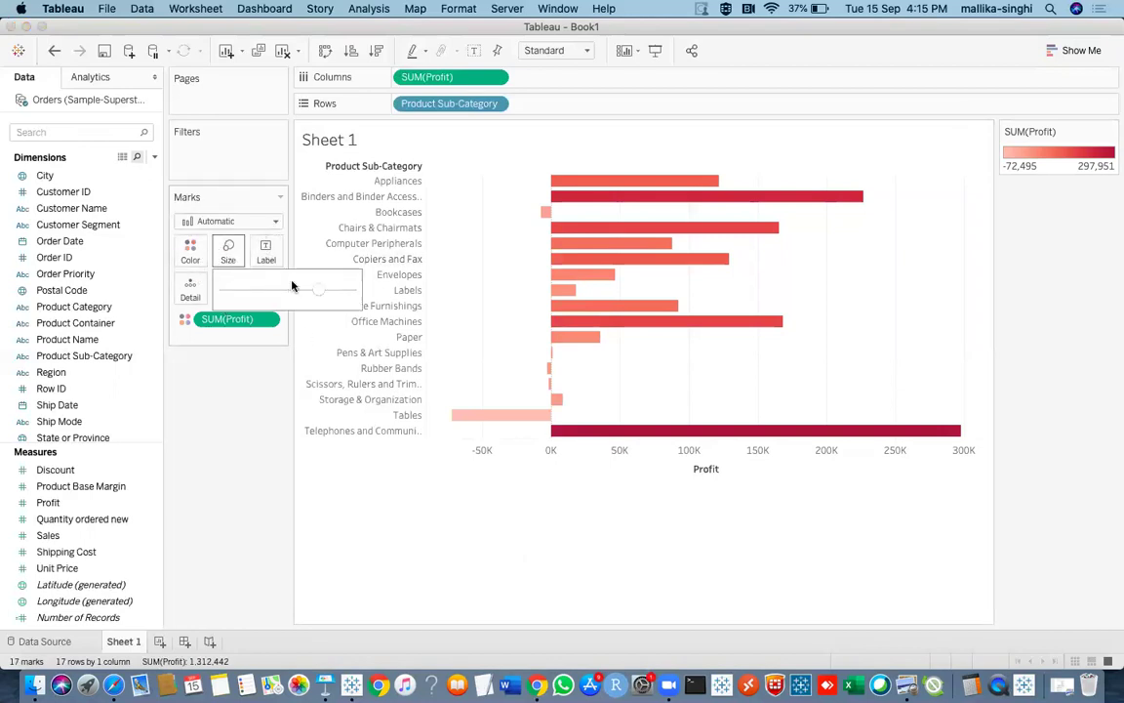
mouse_move(319, 294)
mouse_down()
mouse_move(344, 295)
mouse_move(303, 295)
mouse_up()
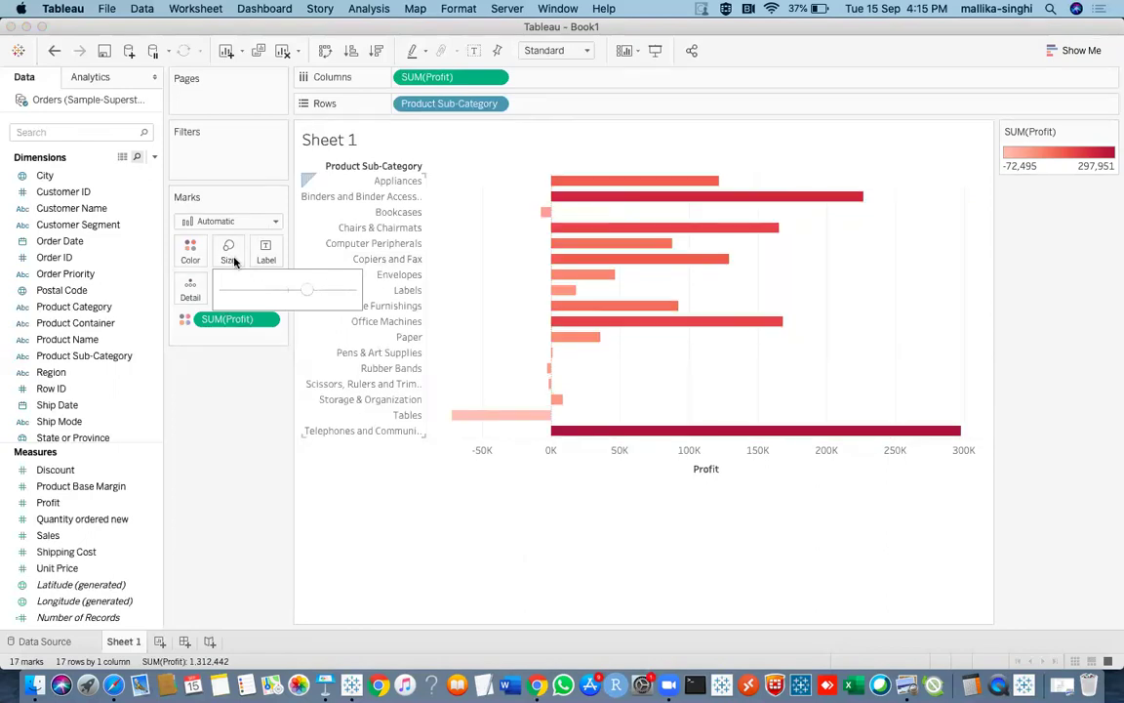
click(224, 400)
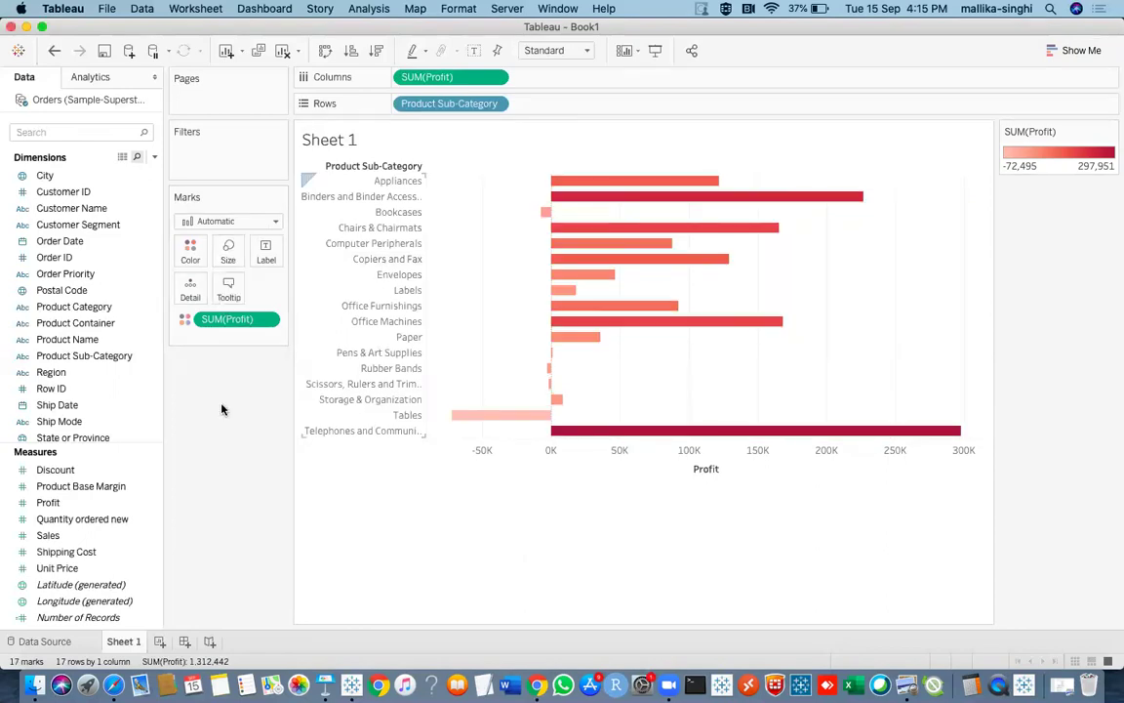
Step: Show each sub-category's profit value as a mark label on its bar
click(266, 250)
click(303, 286)
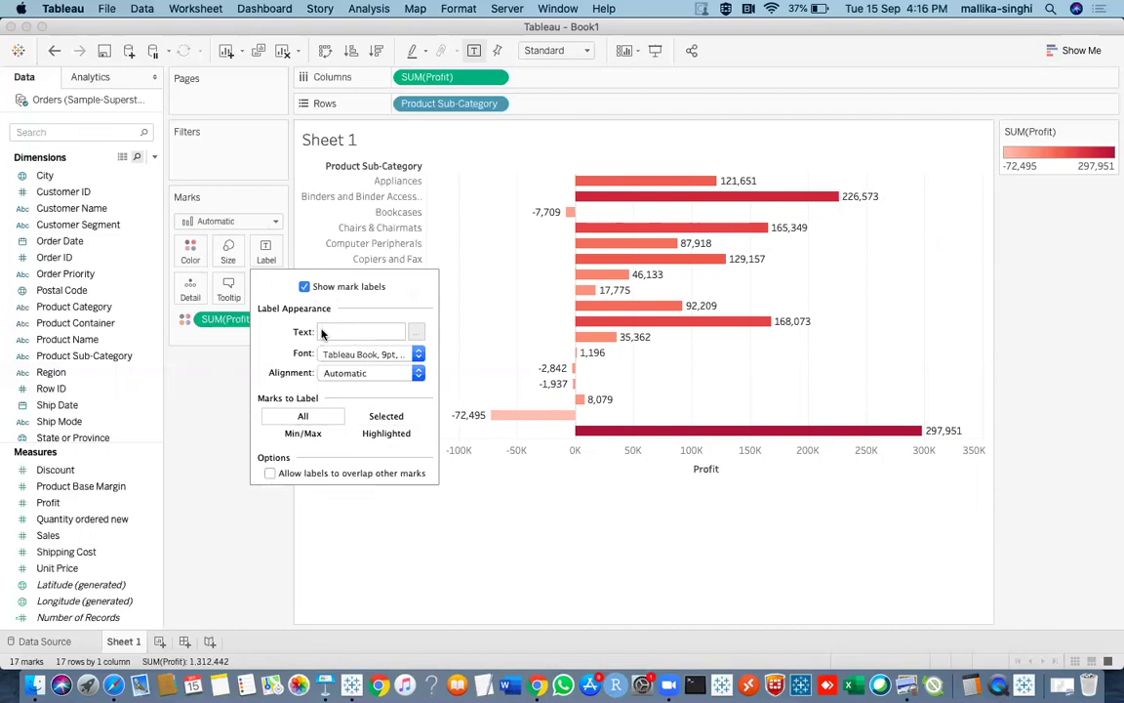
click(237, 374)
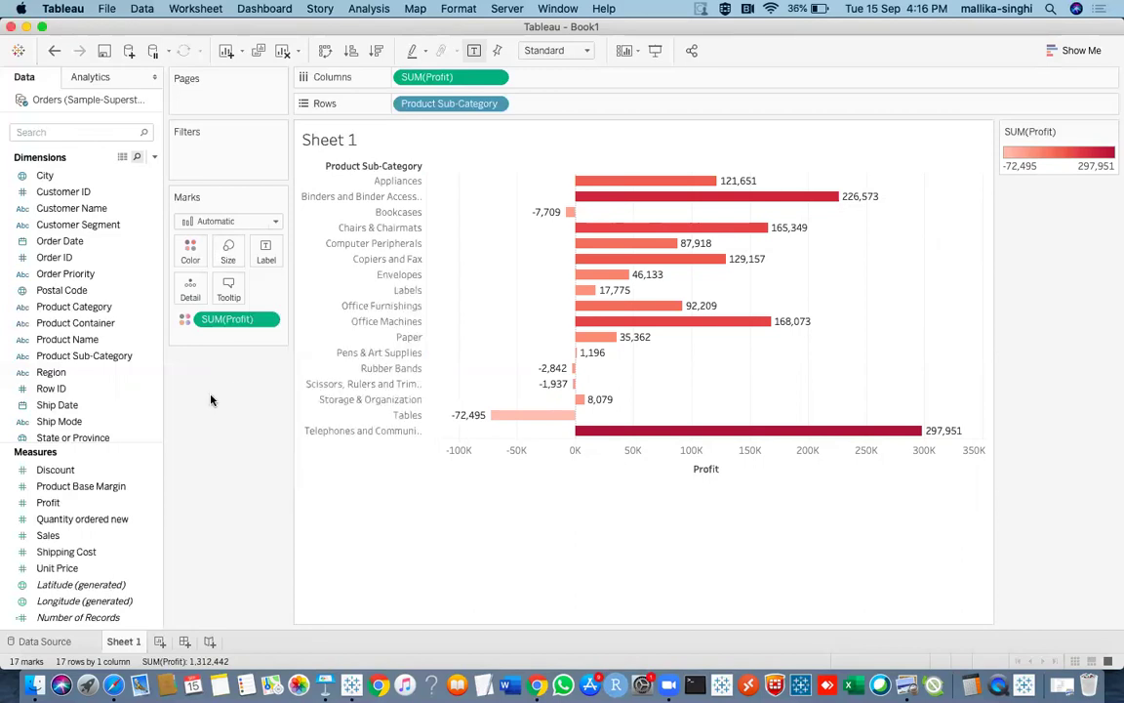
Step: Delete the 'Profit: <SUM(Profit)>' line so tooltips show only the sub-category
click(228, 287)
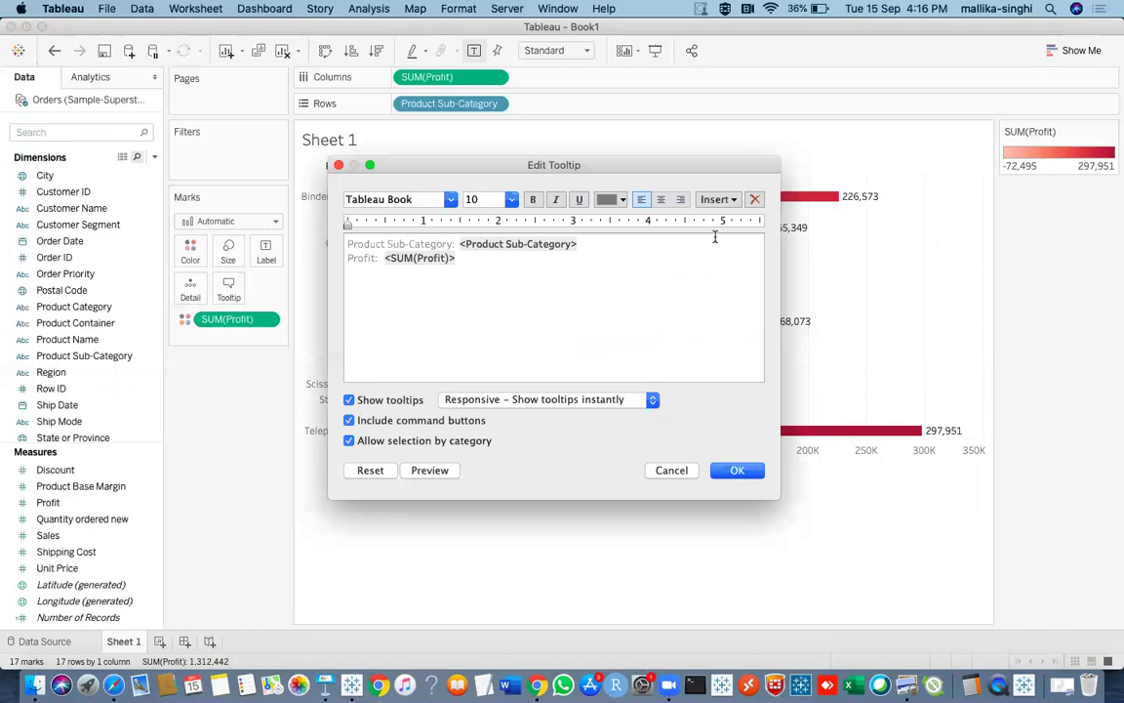
click(339, 167)
mouse_move(633, 186)
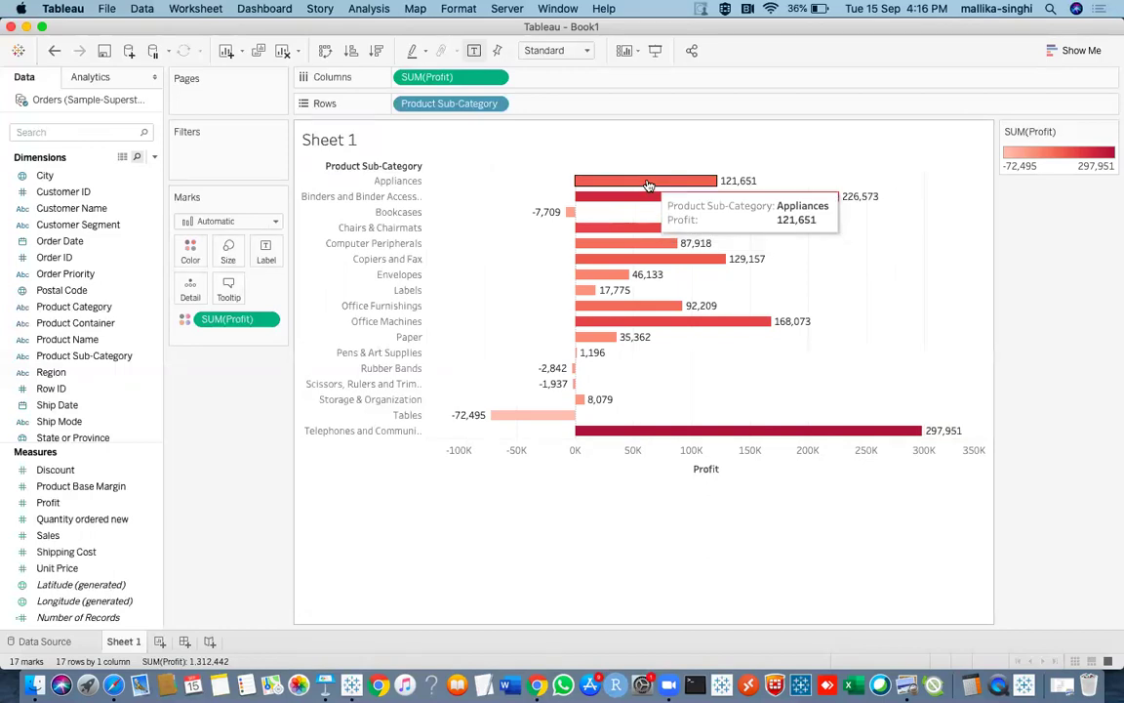
click(228, 285)
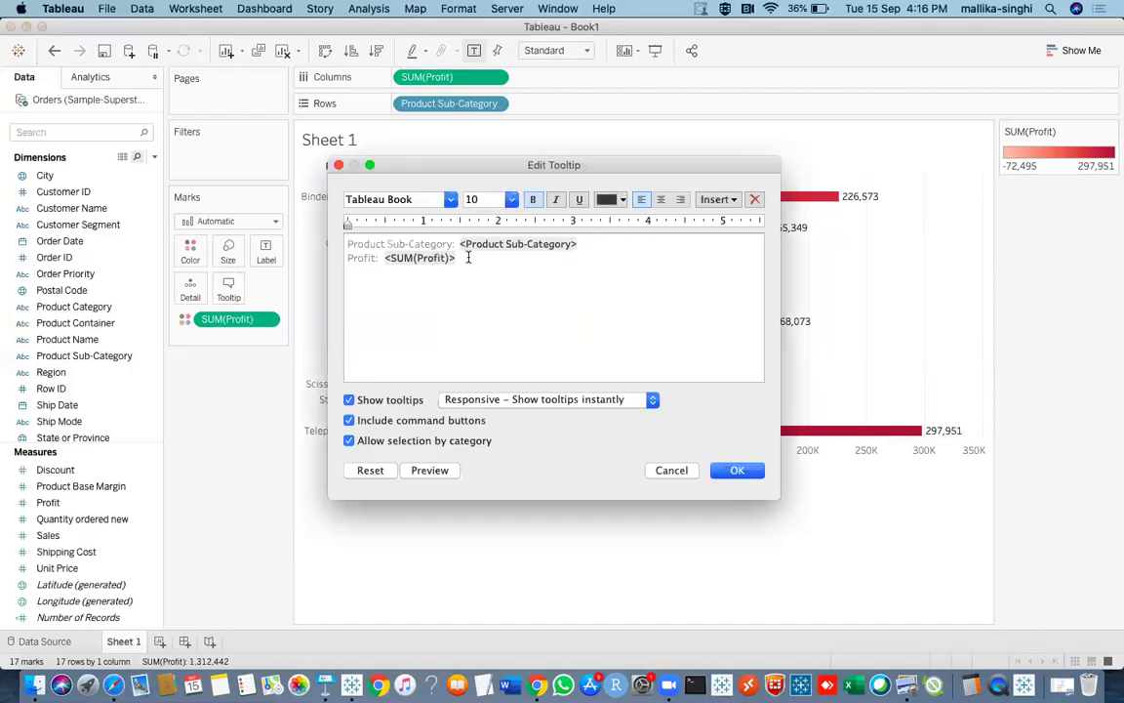
drag(459, 258, 343, 259)
key(BackSpace)
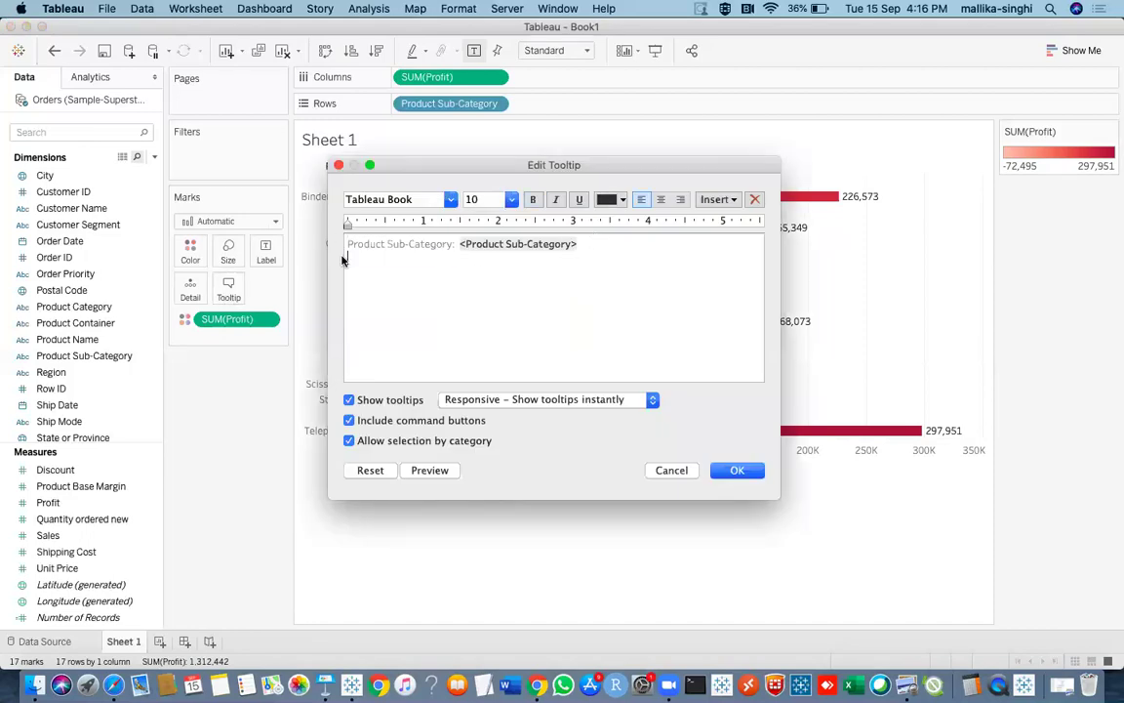
mouse_move(442, 470)
click(730, 468)
mouse_move(686, 186)
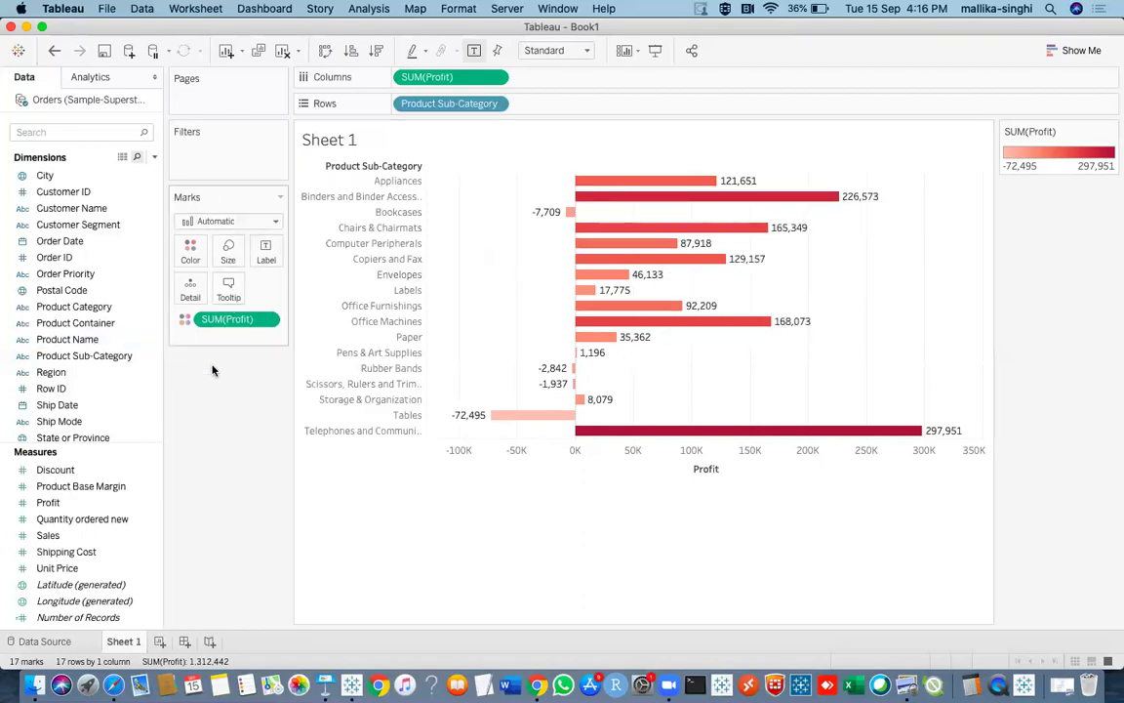
Step: Change the mark type to Bar, then Line, then Text (Abc marks)
click(276, 226)
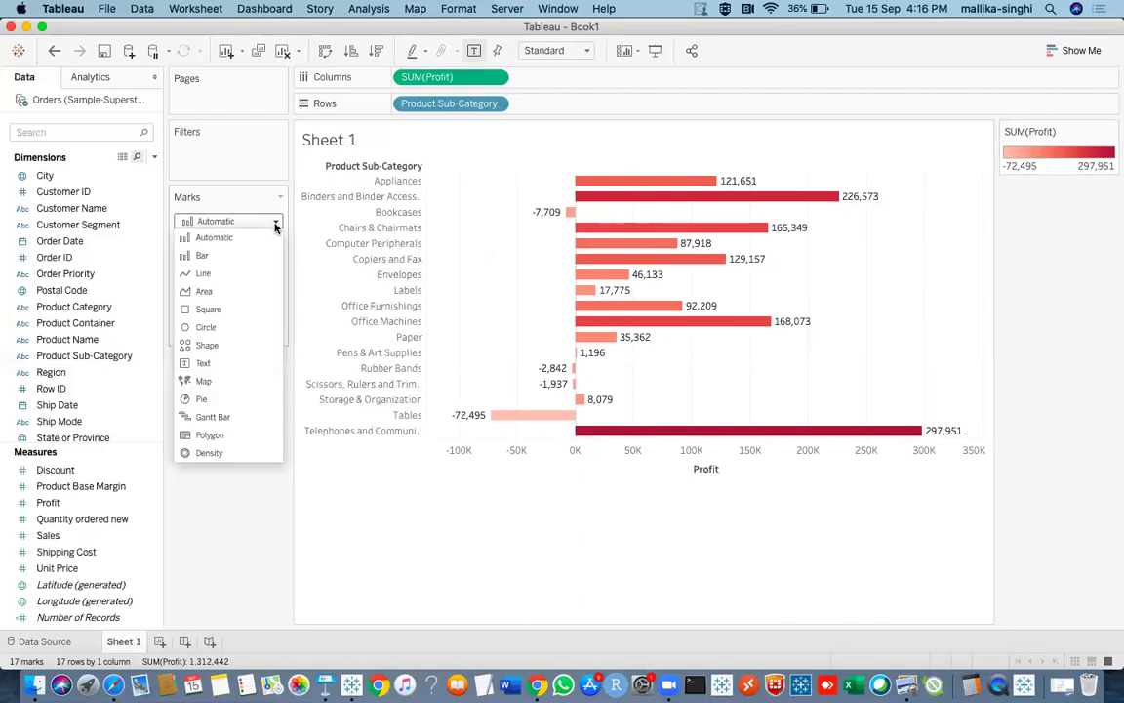
click(216, 258)
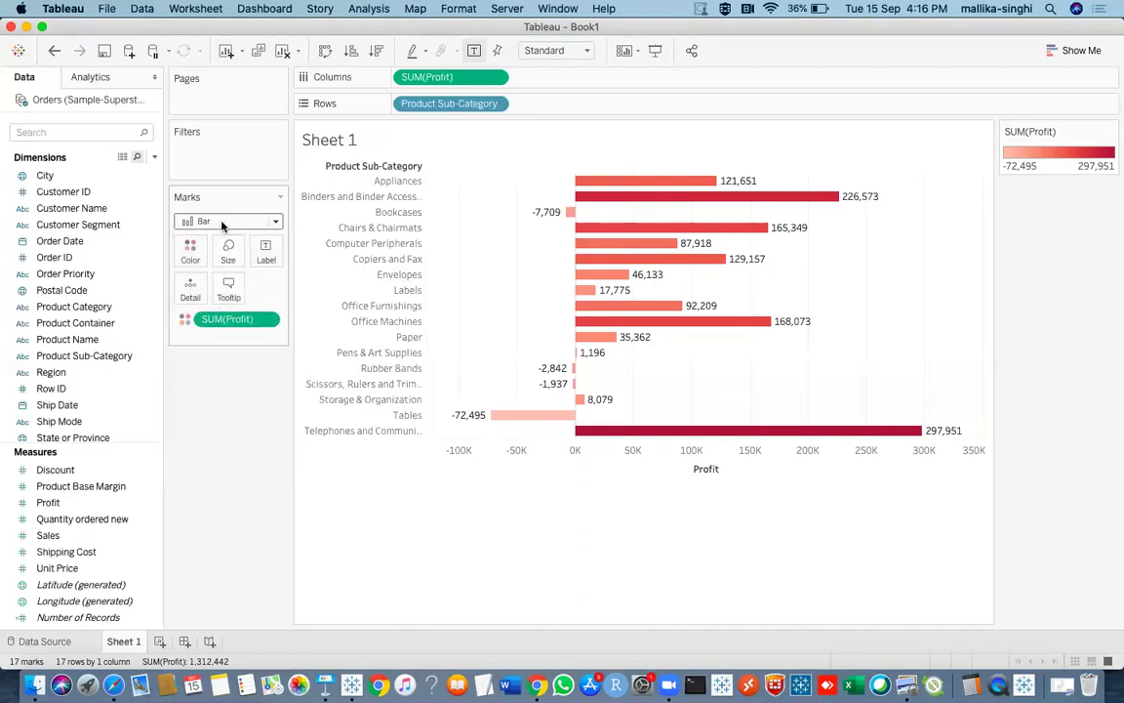
click(221, 220)
click(202, 275)
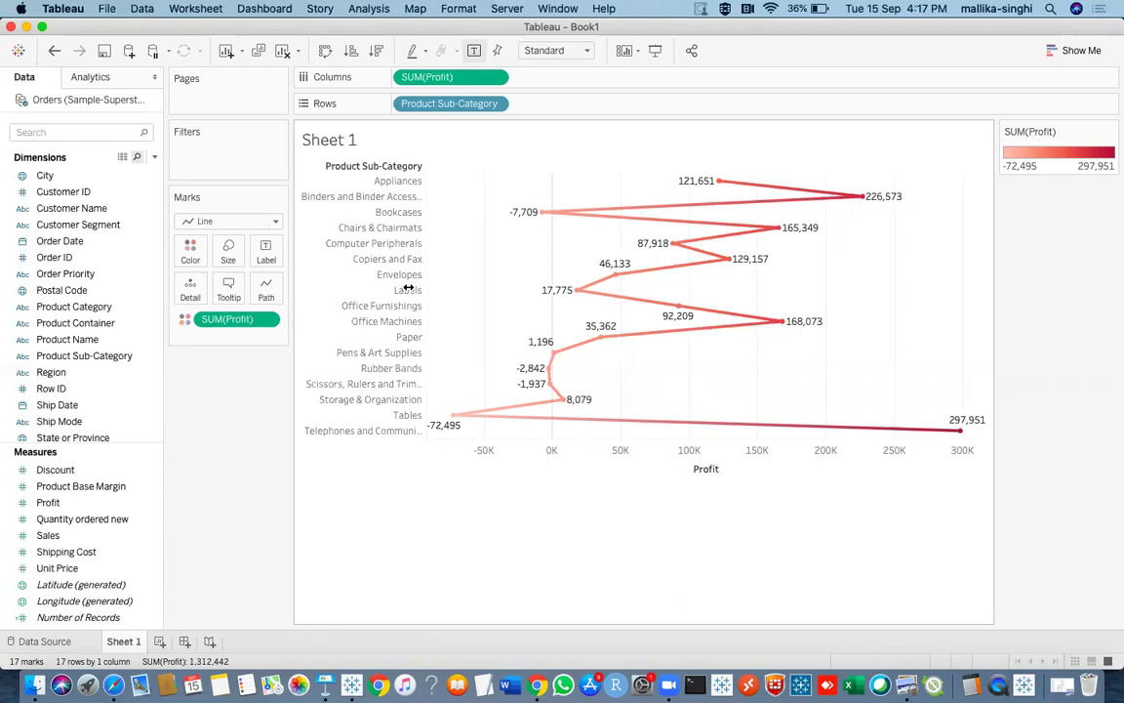
click(244, 222)
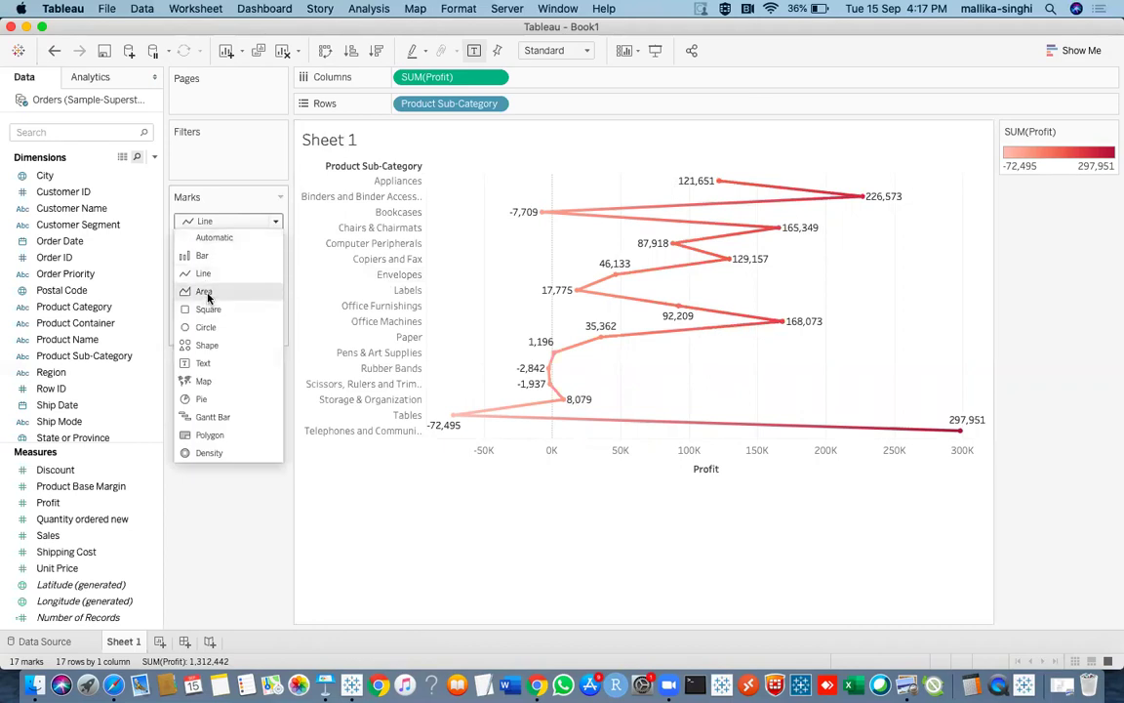
click(201, 363)
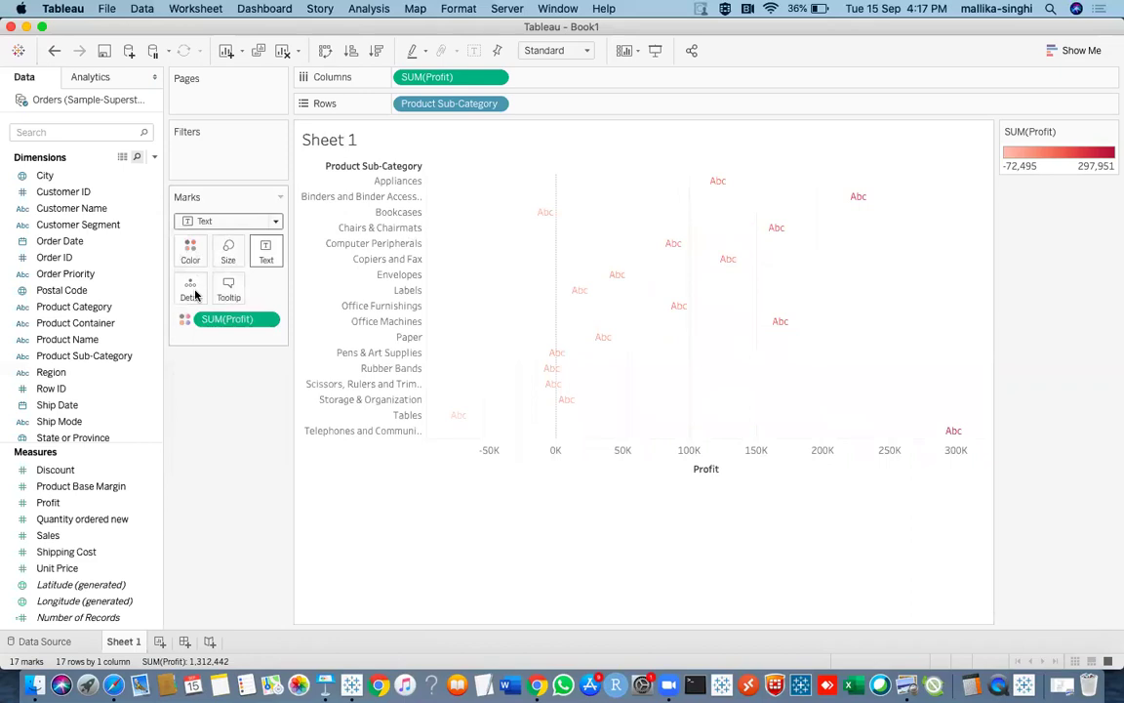
click(248, 224)
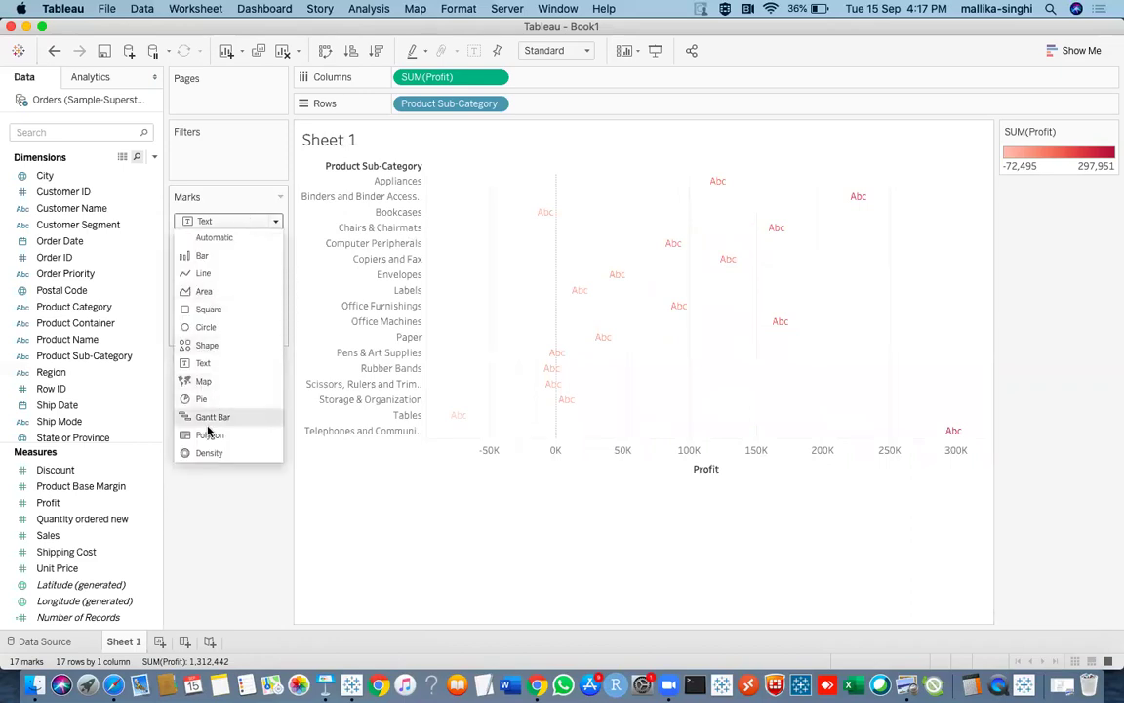
Step: Set marks back to Bar, swap rows and columns to vertical, then back to horizontal
click(202, 256)
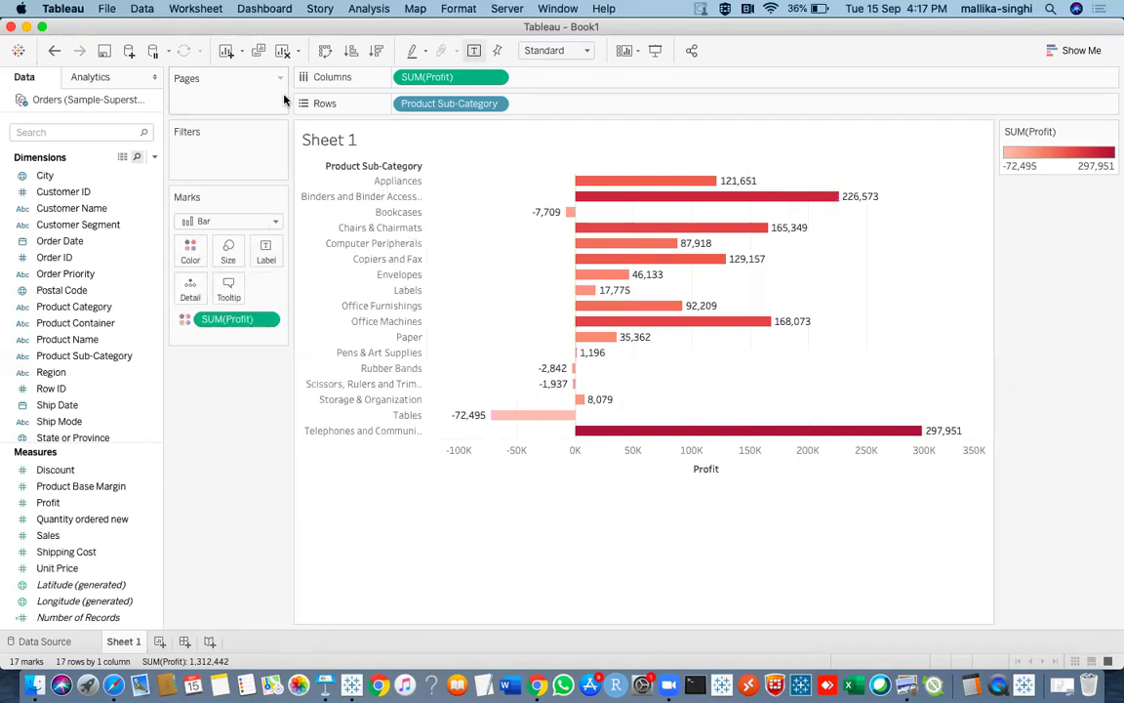
click(326, 51)
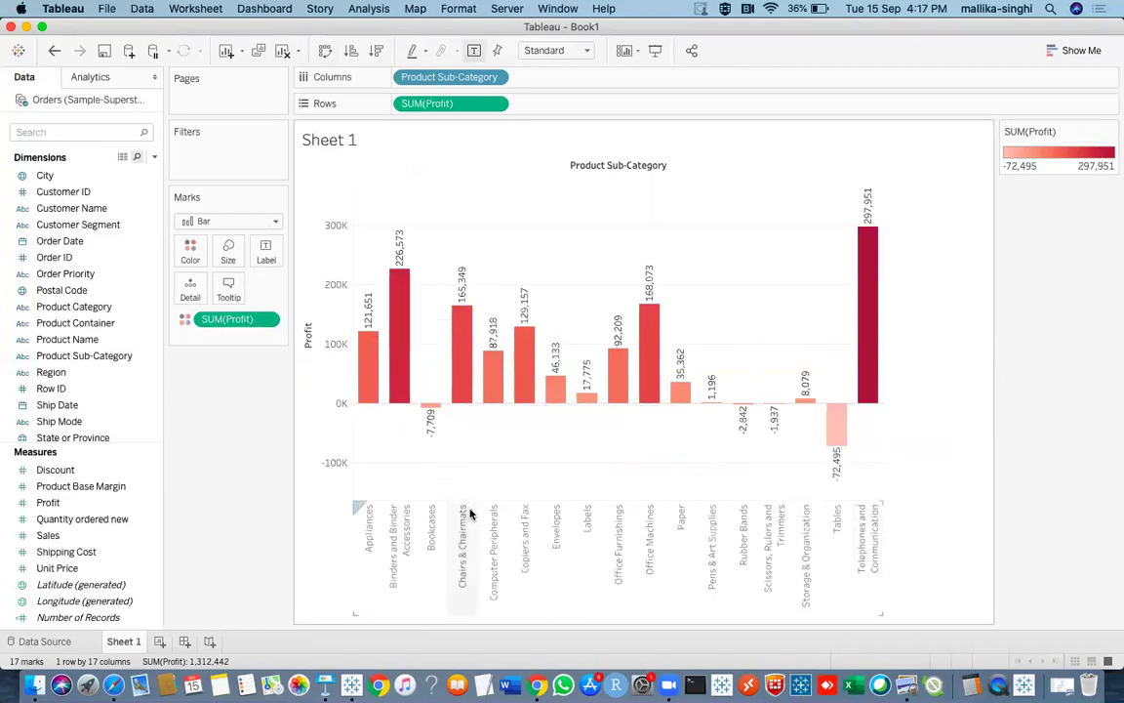
click(326, 51)
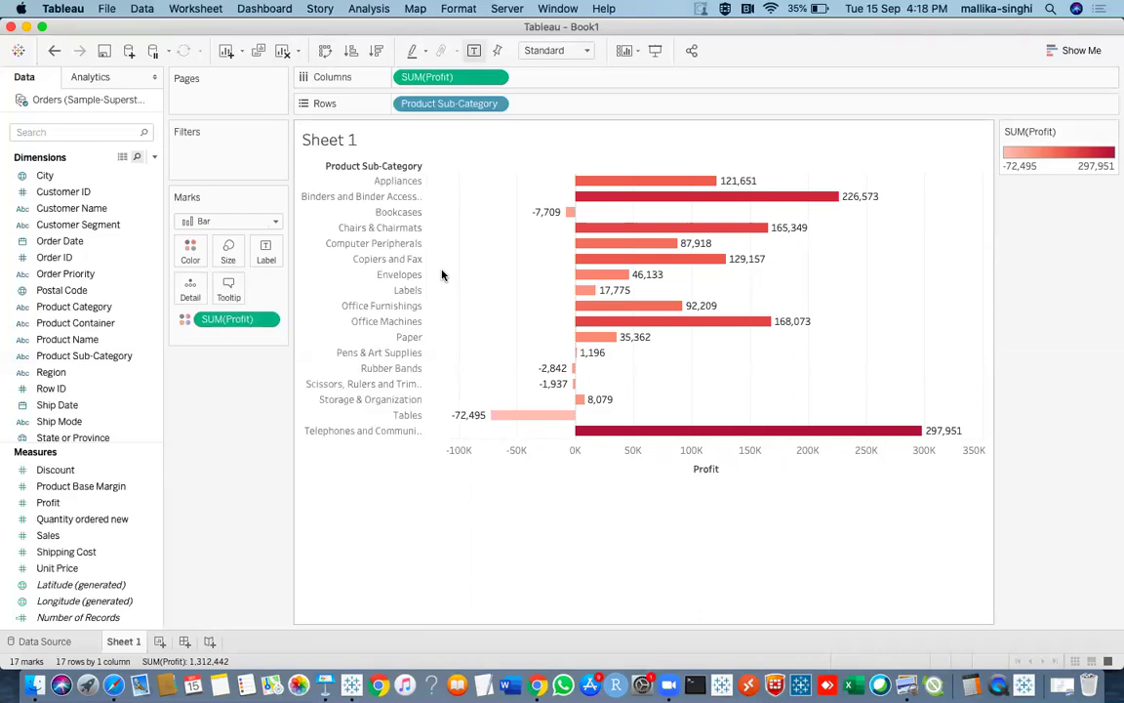
Step: Turn the chart into a single stacked bar coloured by Product Sub-Category
click(1047, 50)
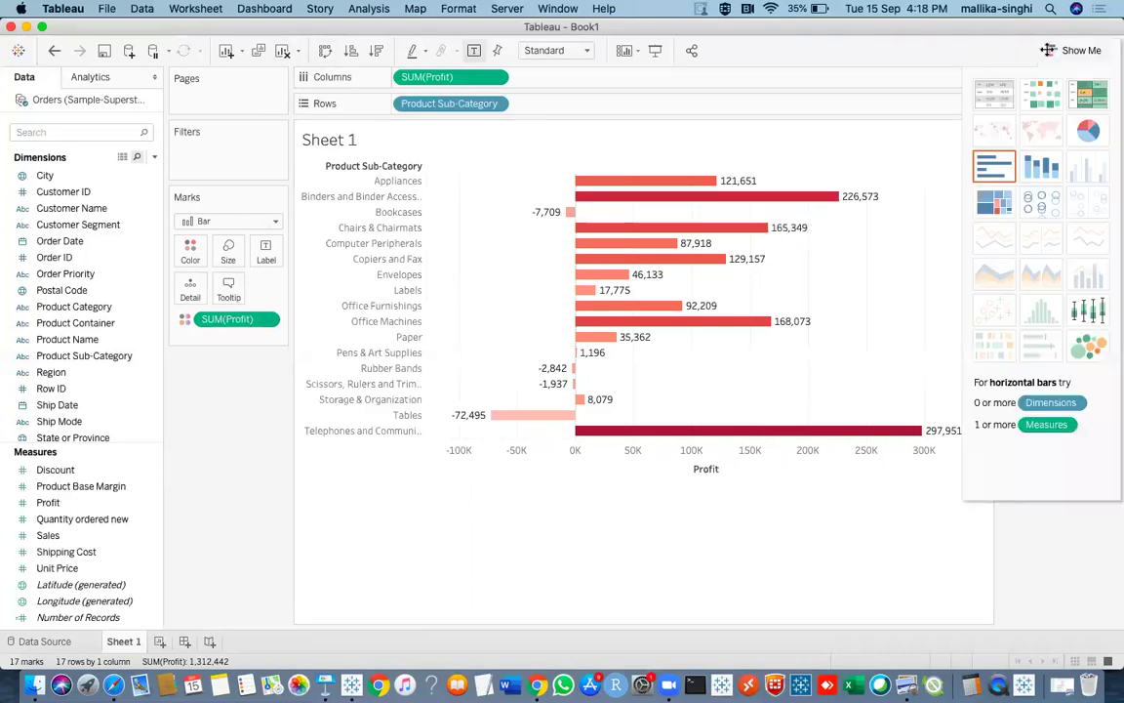
click(1039, 171)
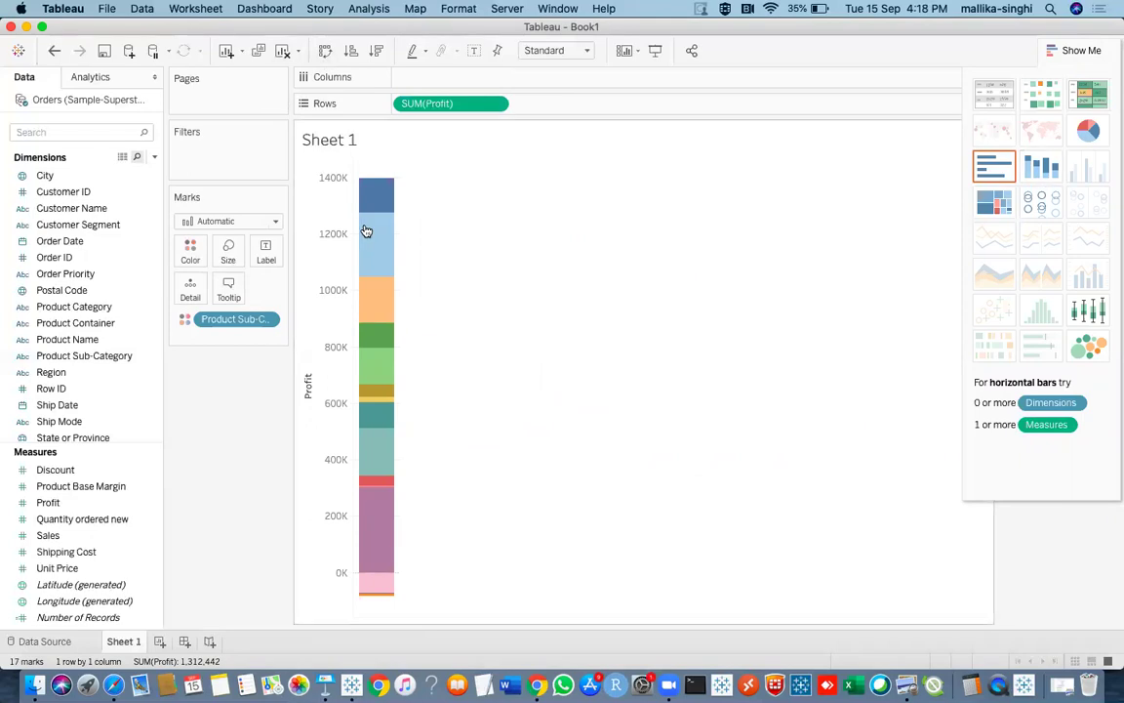
mouse_move(368, 202)
click(1054, 50)
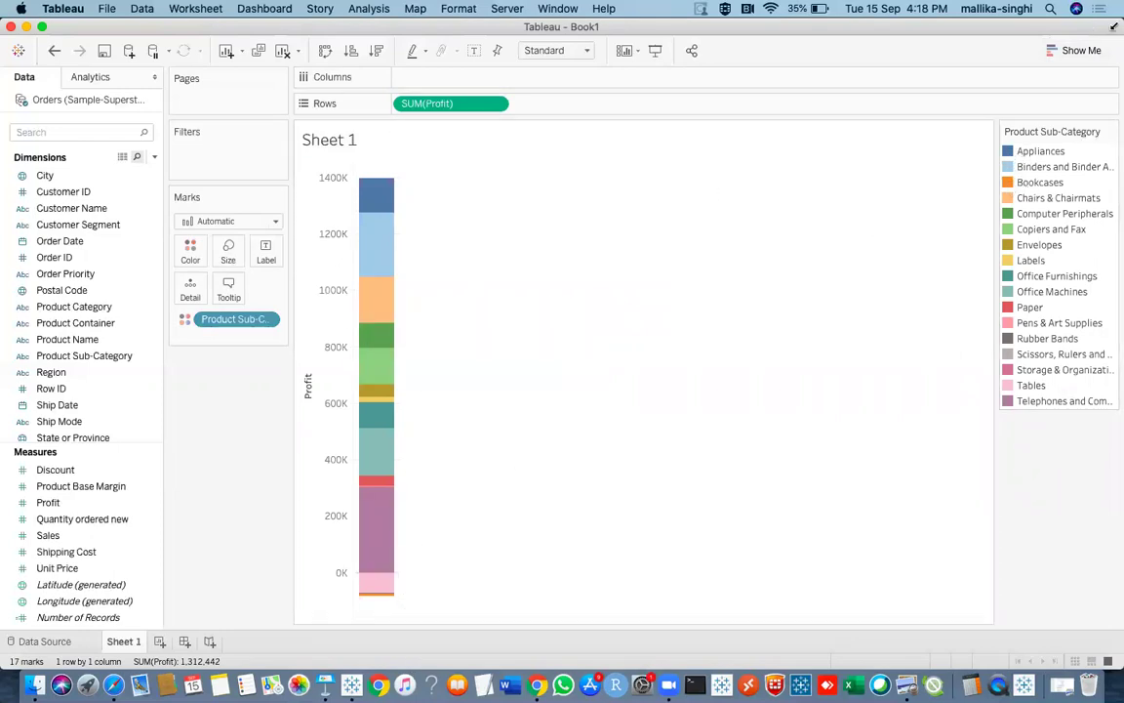
Step: Run the stacked bar horizontally and rename the sheet 'Bar chart'
click(1055, 53)
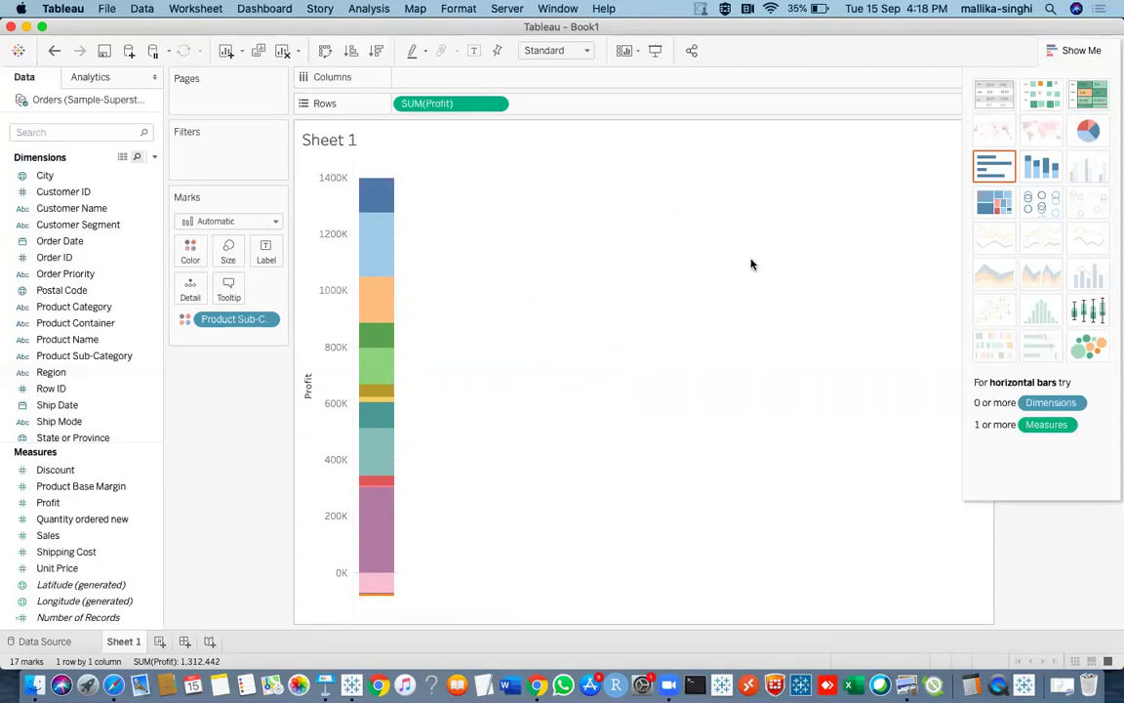
click(327, 52)
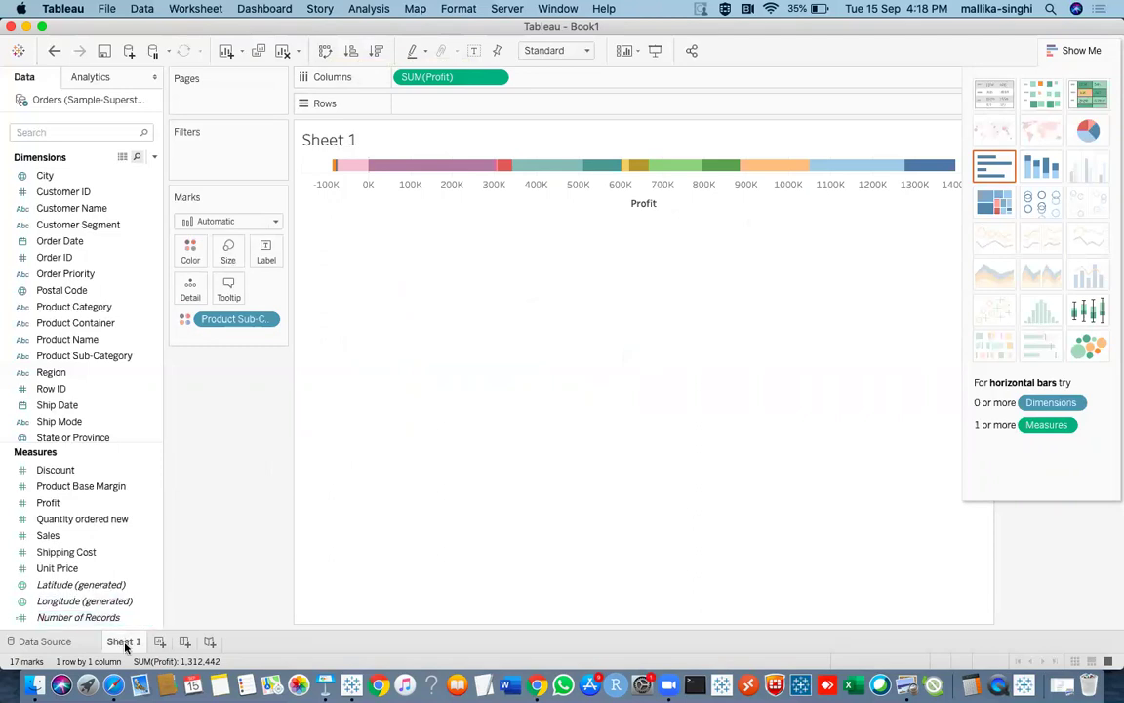
text(Bar chart)
key(Return)
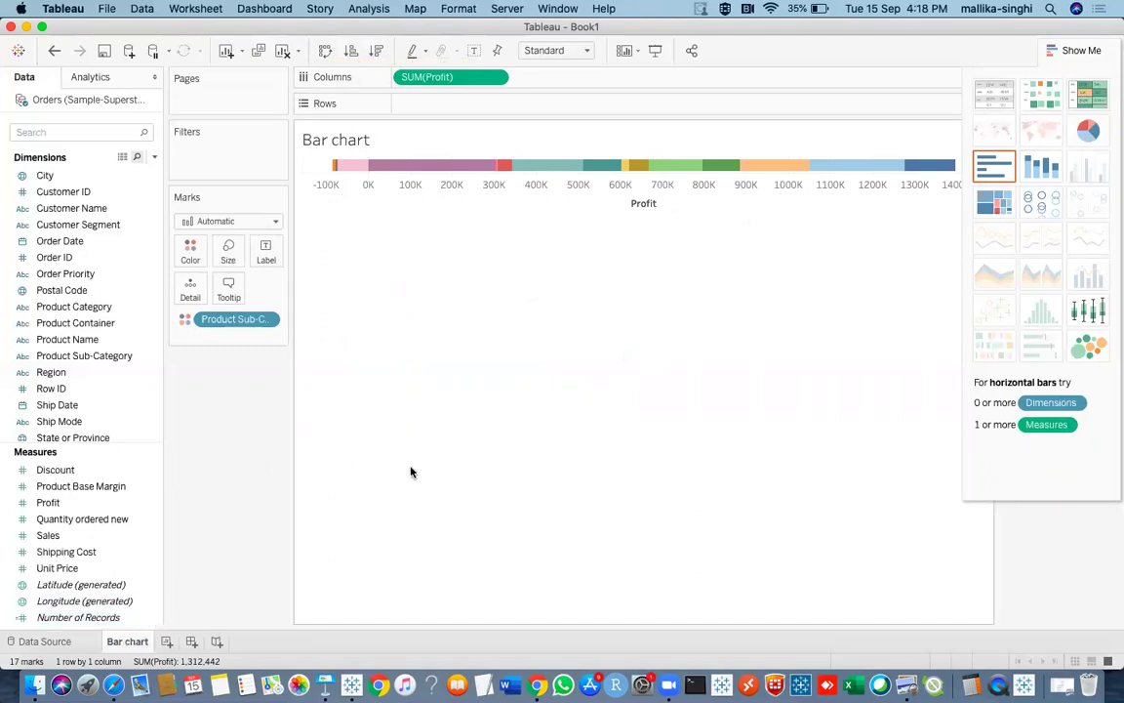
Step: Look up slide 8, Simple Line Chart, in the Keynote deck, then return to Tableau
click(325, 684)
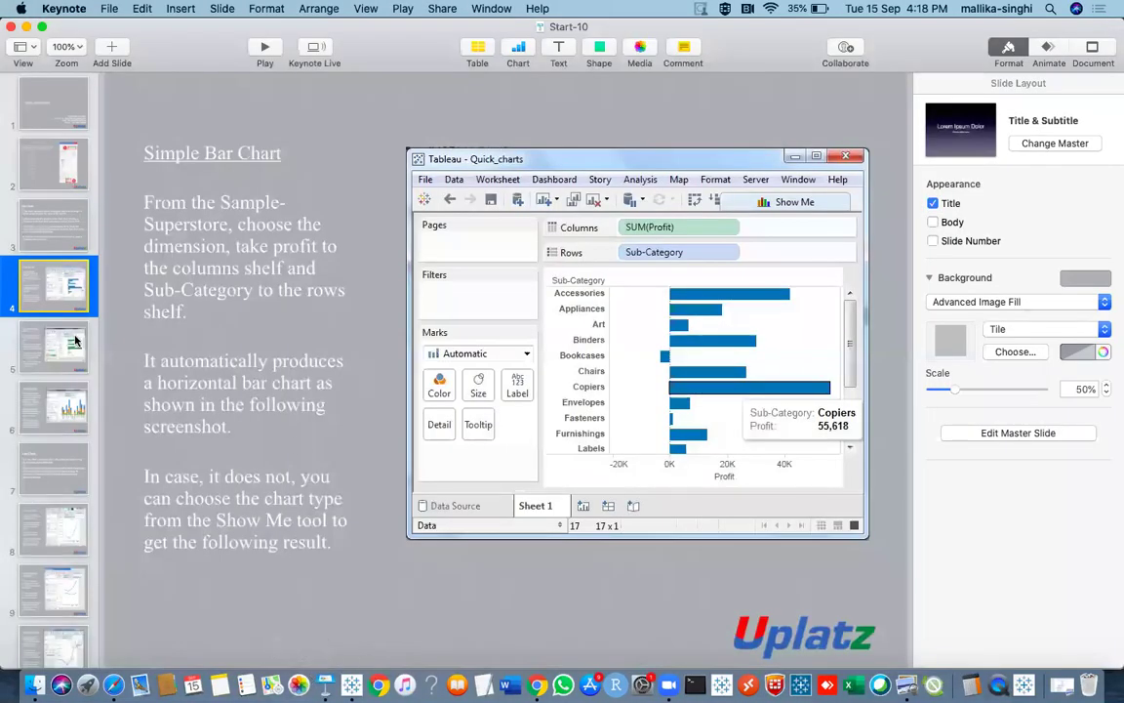
click(53, 321)
click(51, 405)
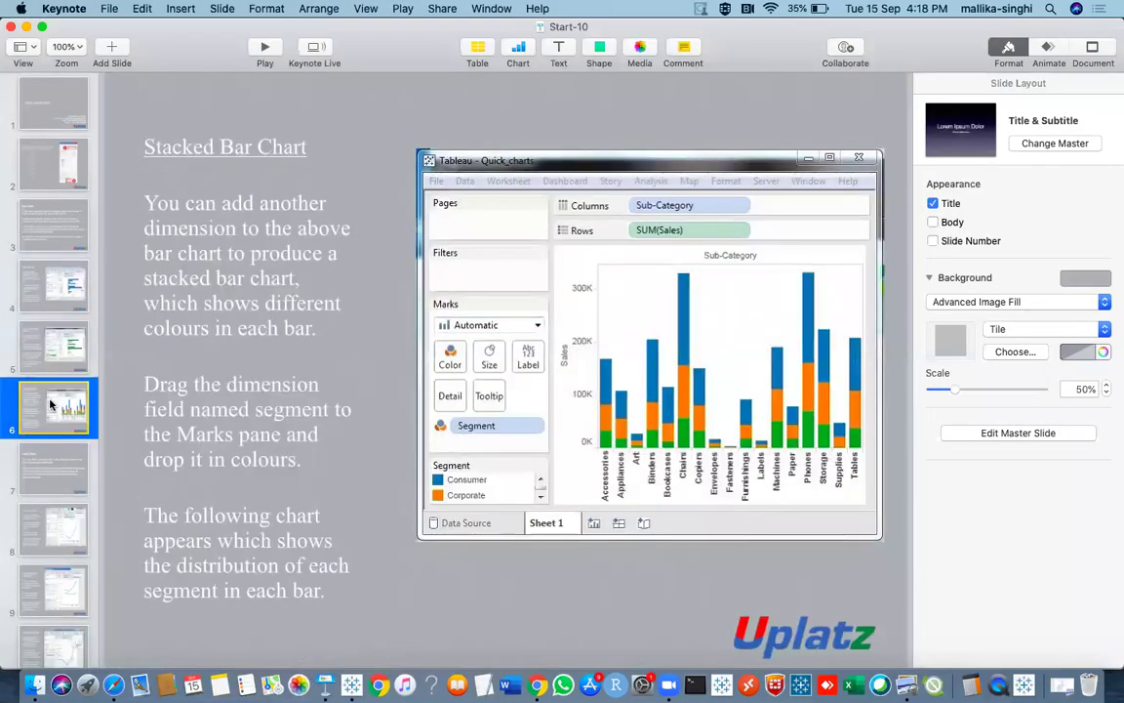
click(49, 328)
click(44, 408)
click(46, 460)
click(45, 527)
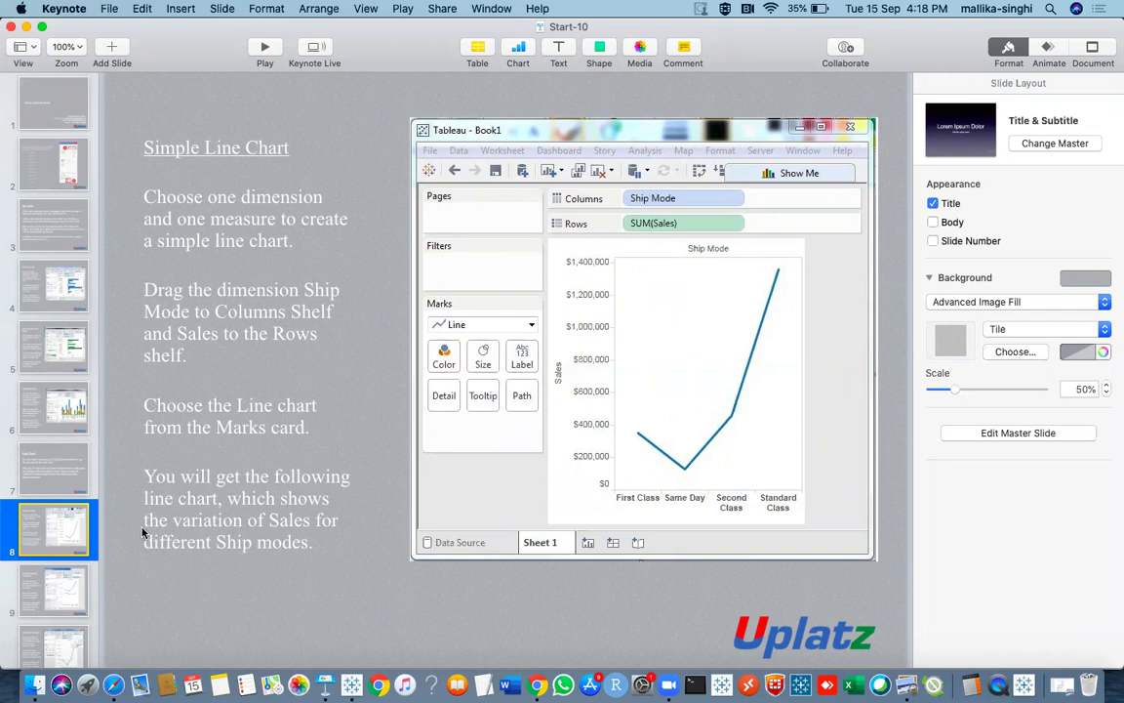
key(super+Tab)
Step: On a new worksheet, build a horizontal bar chart of Sales by Ship Mode
click(167, 643)
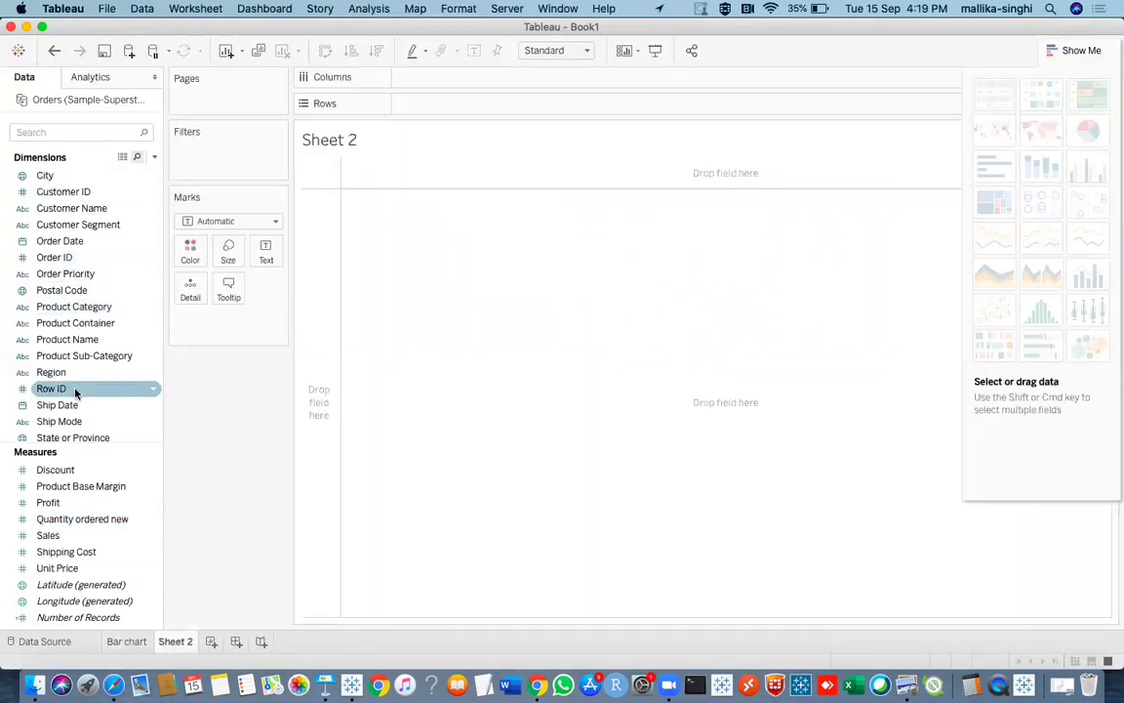
click(61, 420)
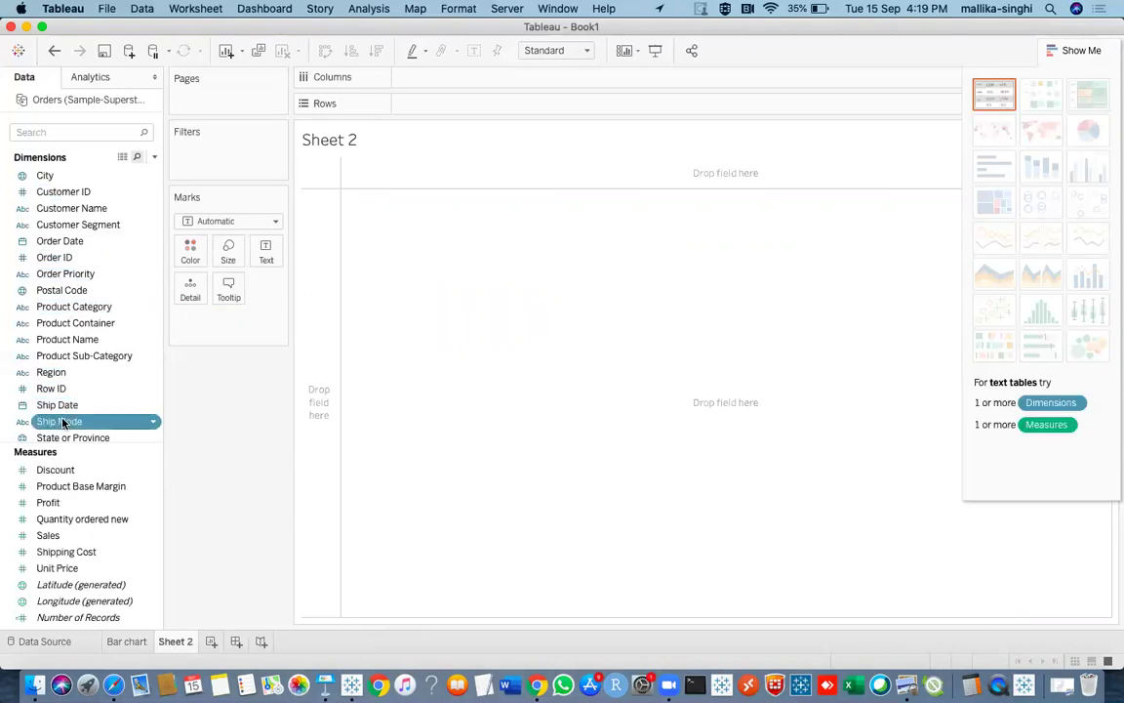
super+click(51, 538)
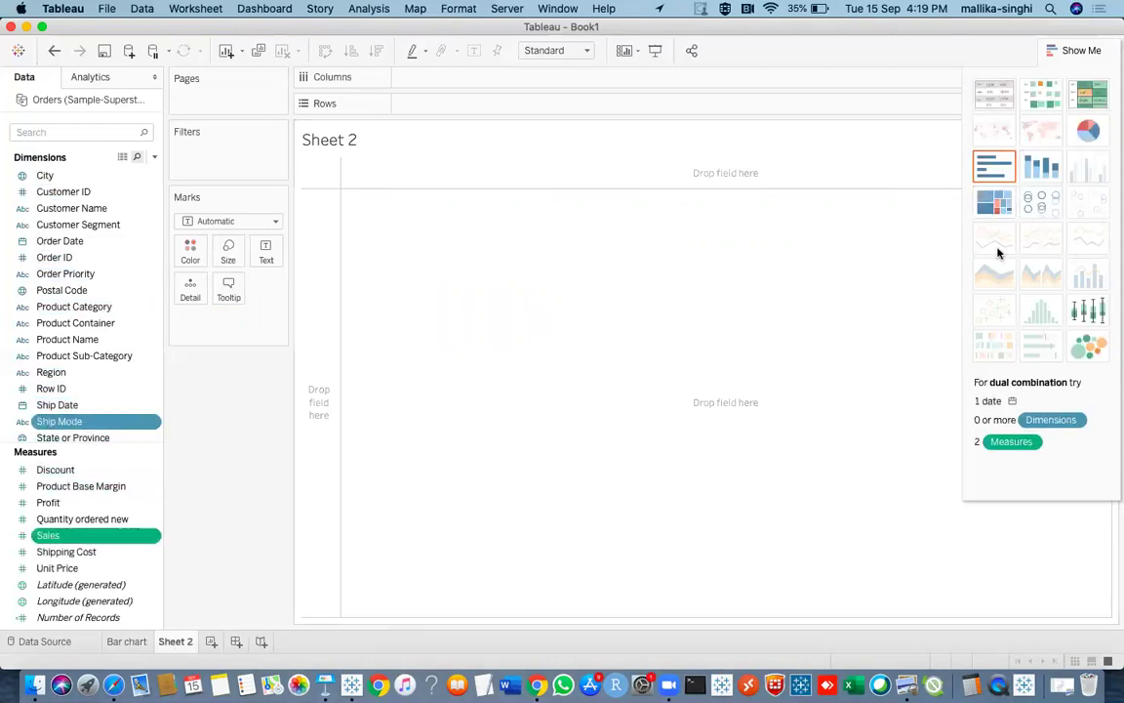
click(1003, 172)
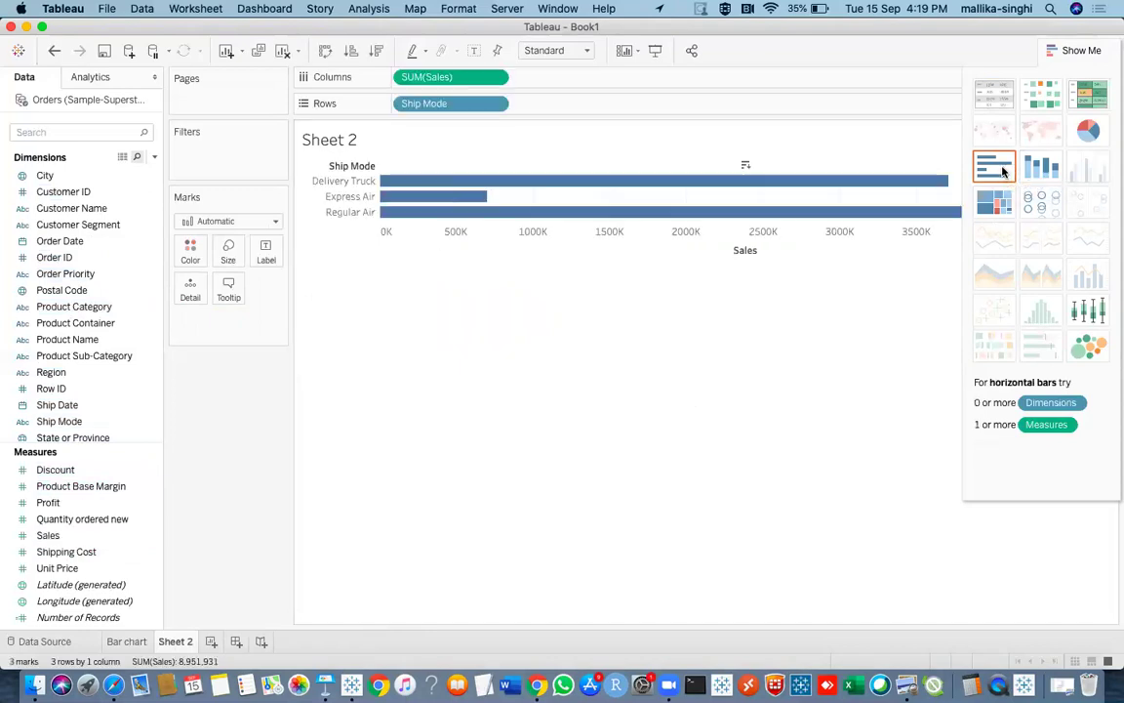
Step: Change the mark type to Line and hide Show Me so the chart spans the width
click(268, 220)
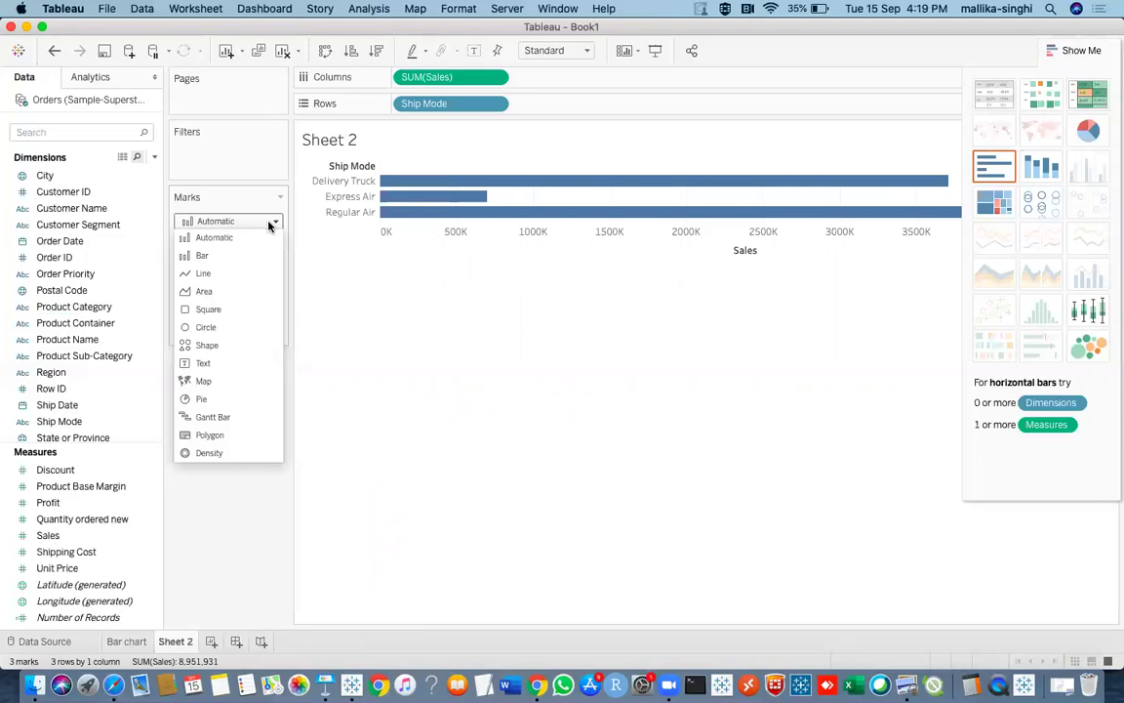
click(205, 274)
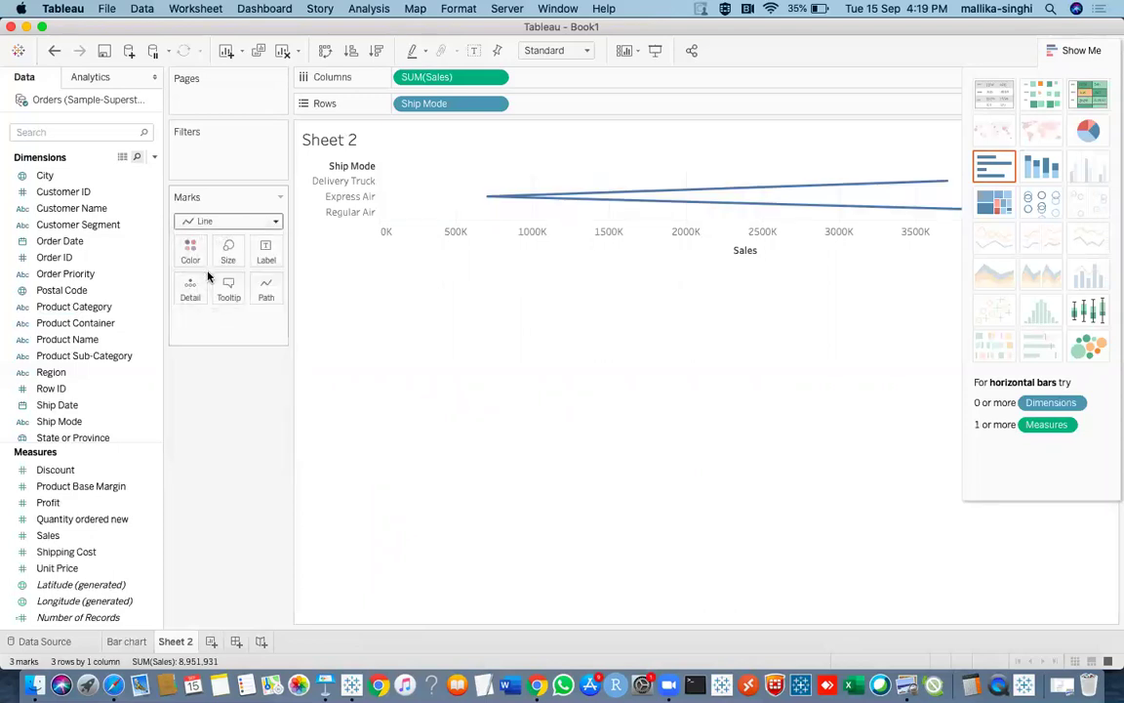
click(1057, 58)
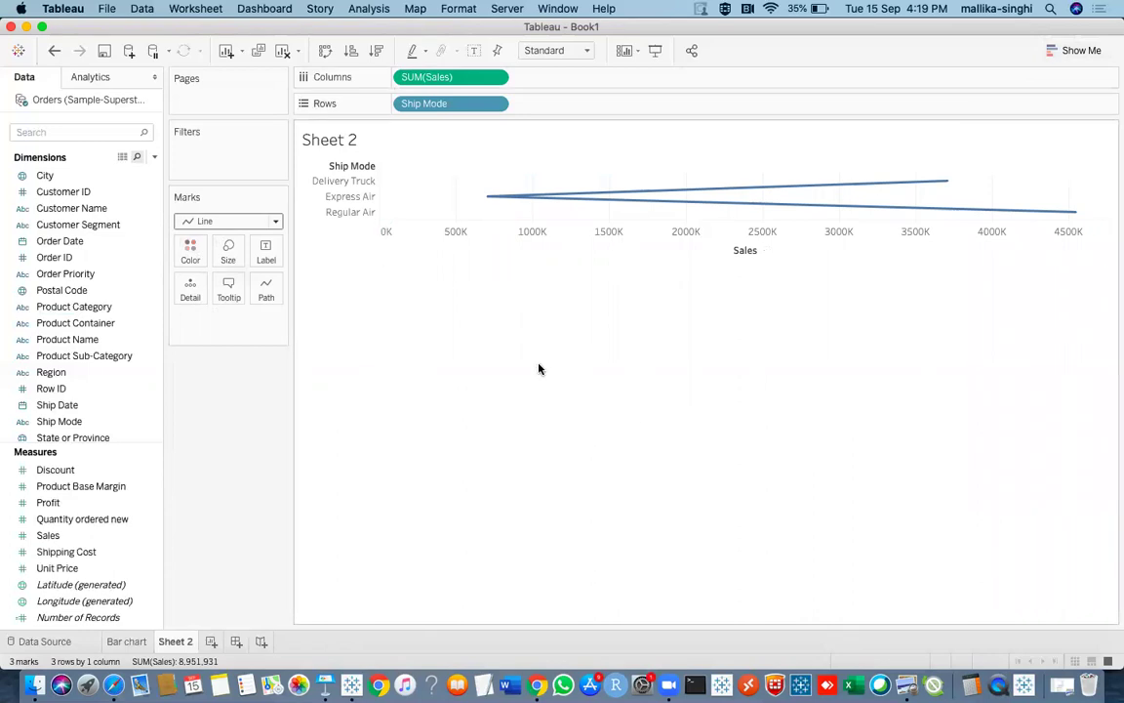
key(super+Tab)
key(super+Tab)
Step: Put SUM(Sales) on Rows and Ship Mode on Columns, and label each point with its Sales value
drag(436, 78, 574, 102)
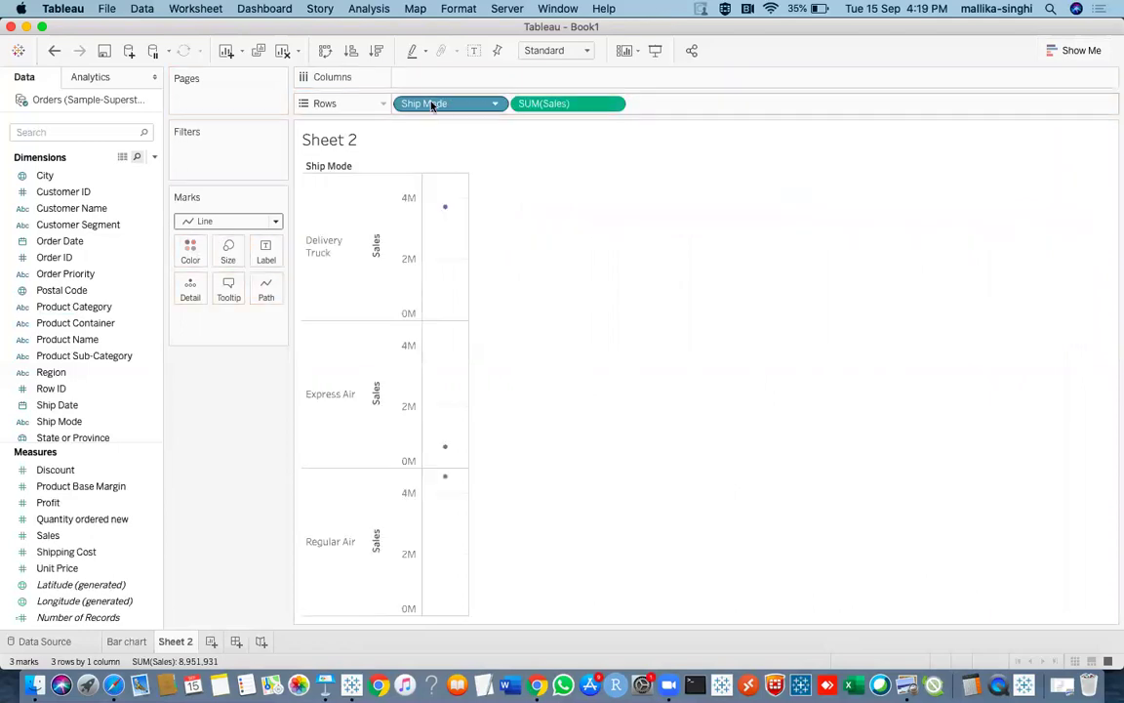
drag(432, 105, 432, 77)
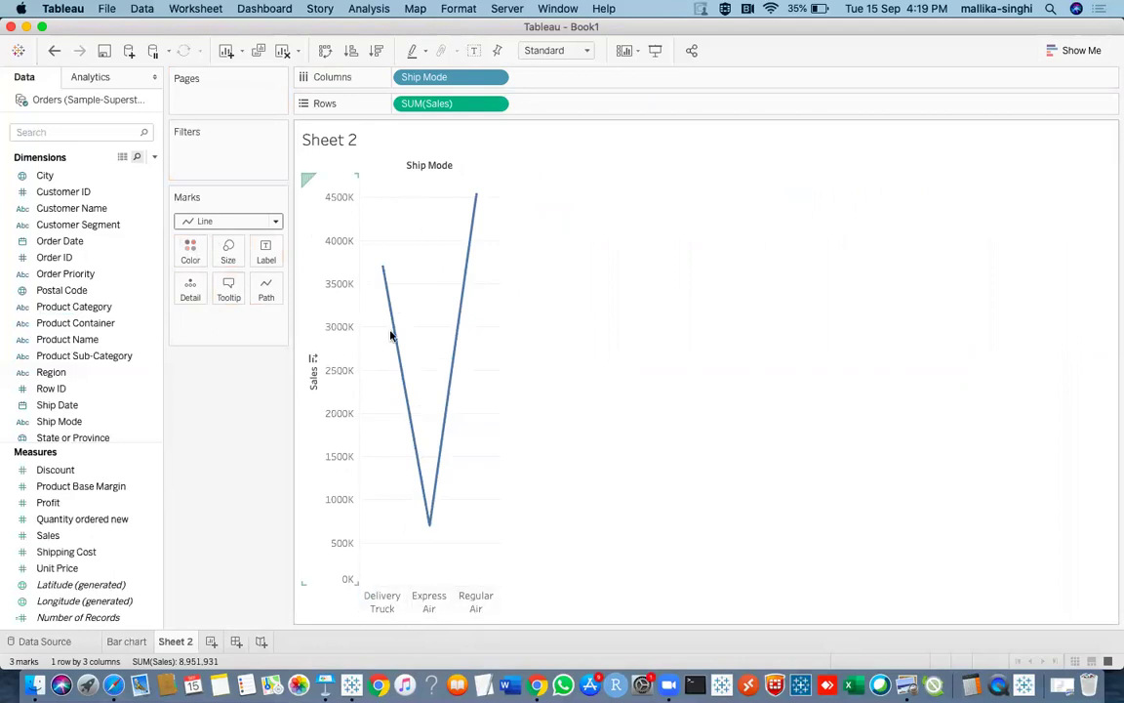
click(474, 52)
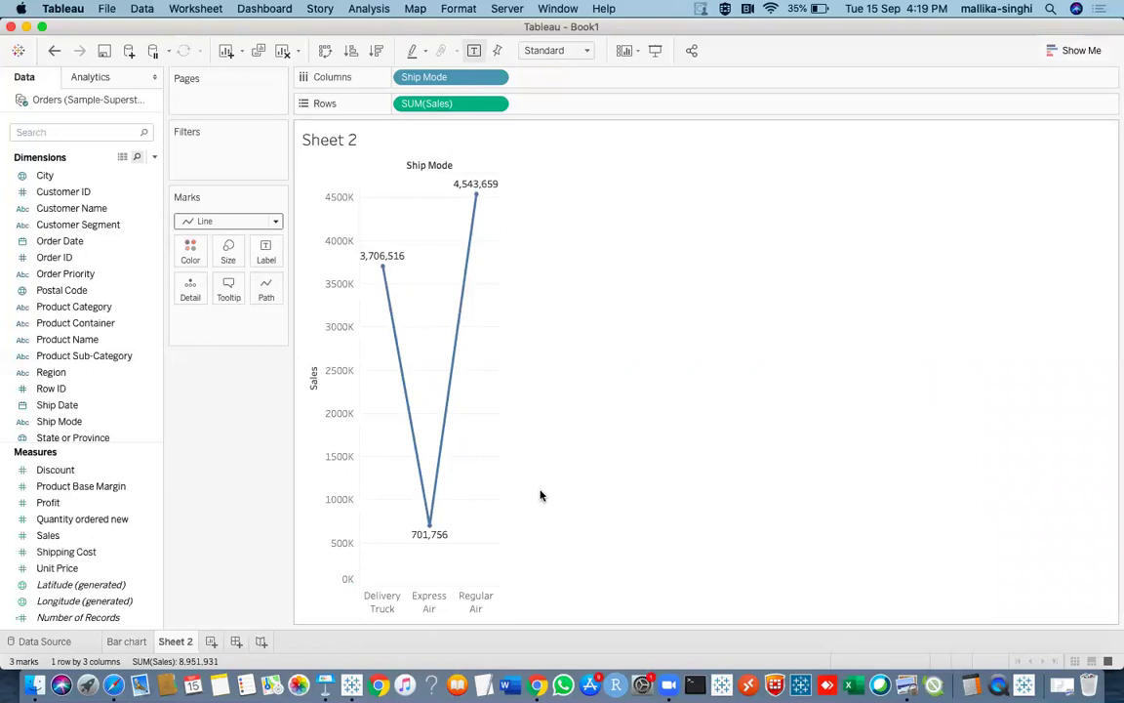
click(1083, 50)
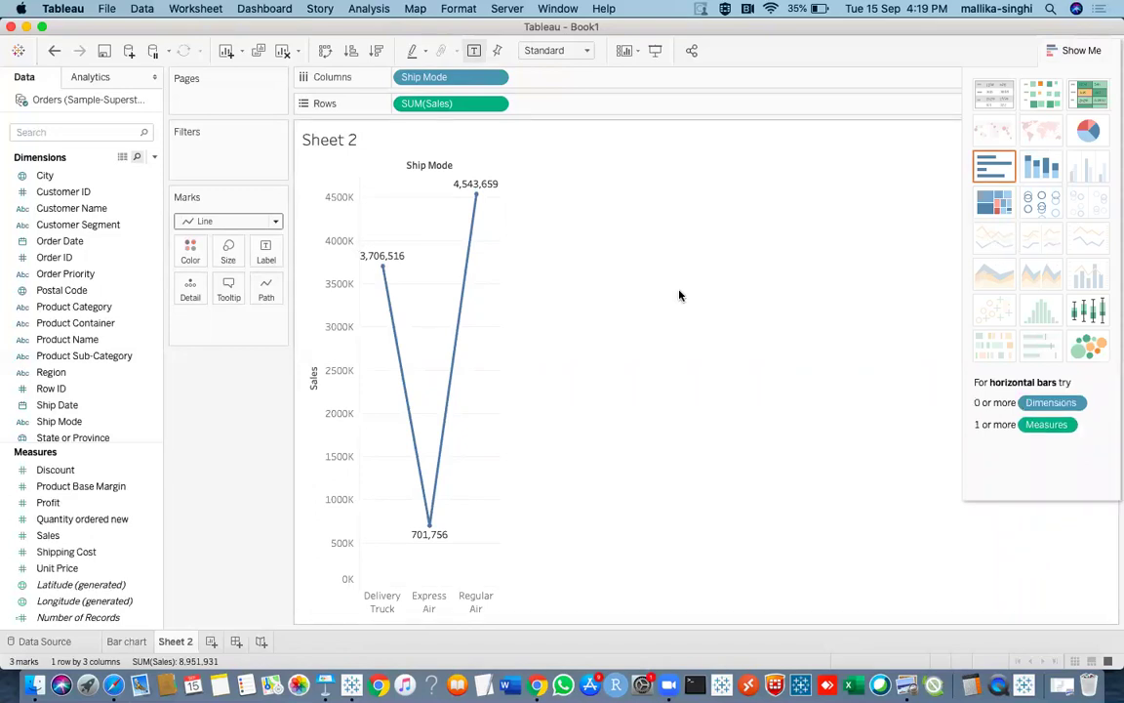
Step: Page through the Keynote slides from Line Chart with Label to Simple Pie Chart, then return to Tableau
key(super+Tab)
scroll(51, 512, down, 3)
key(Down)
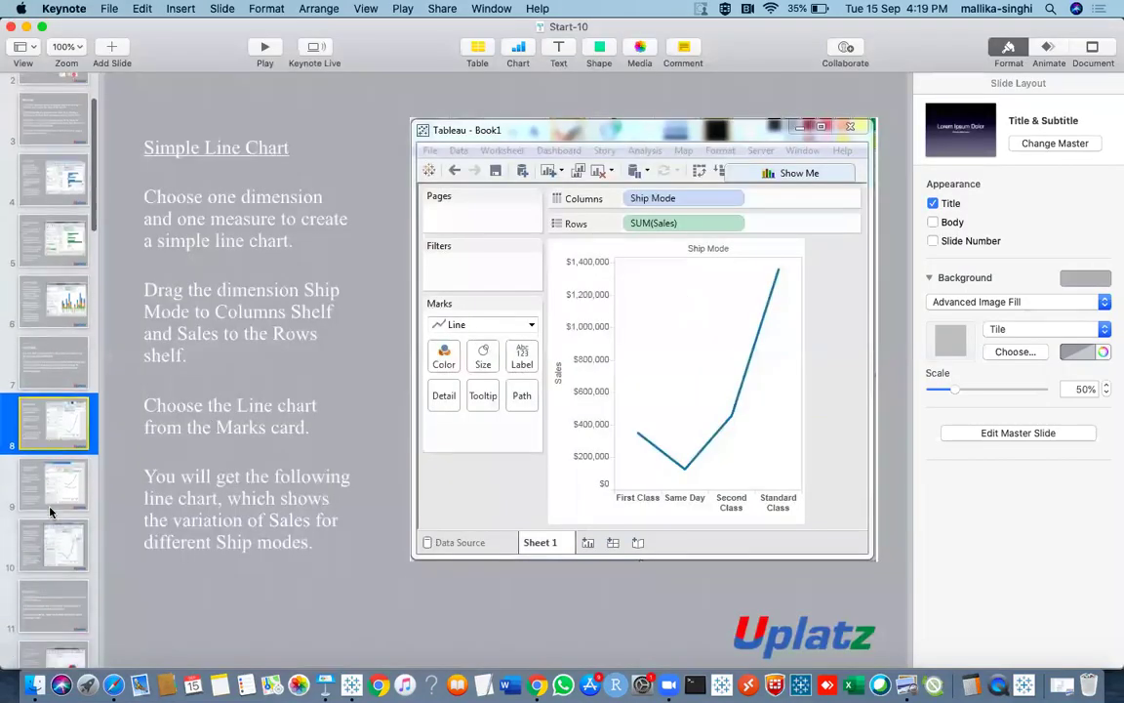
click(47, 513)
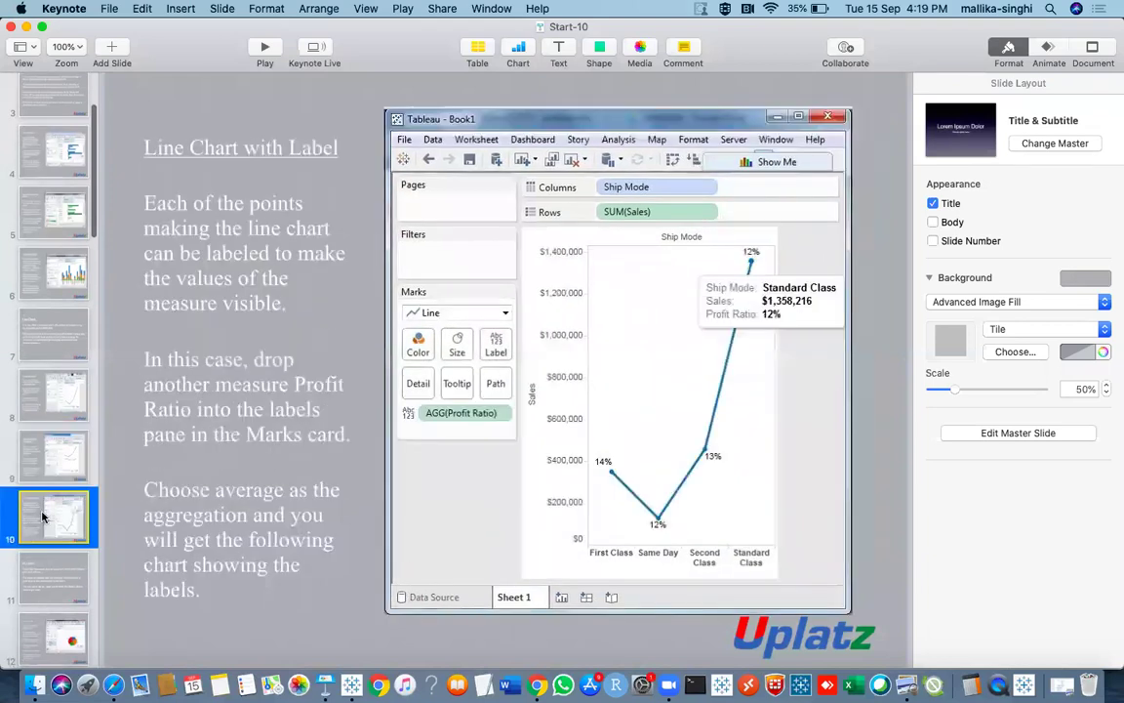
click(37, 584)
key(Down)
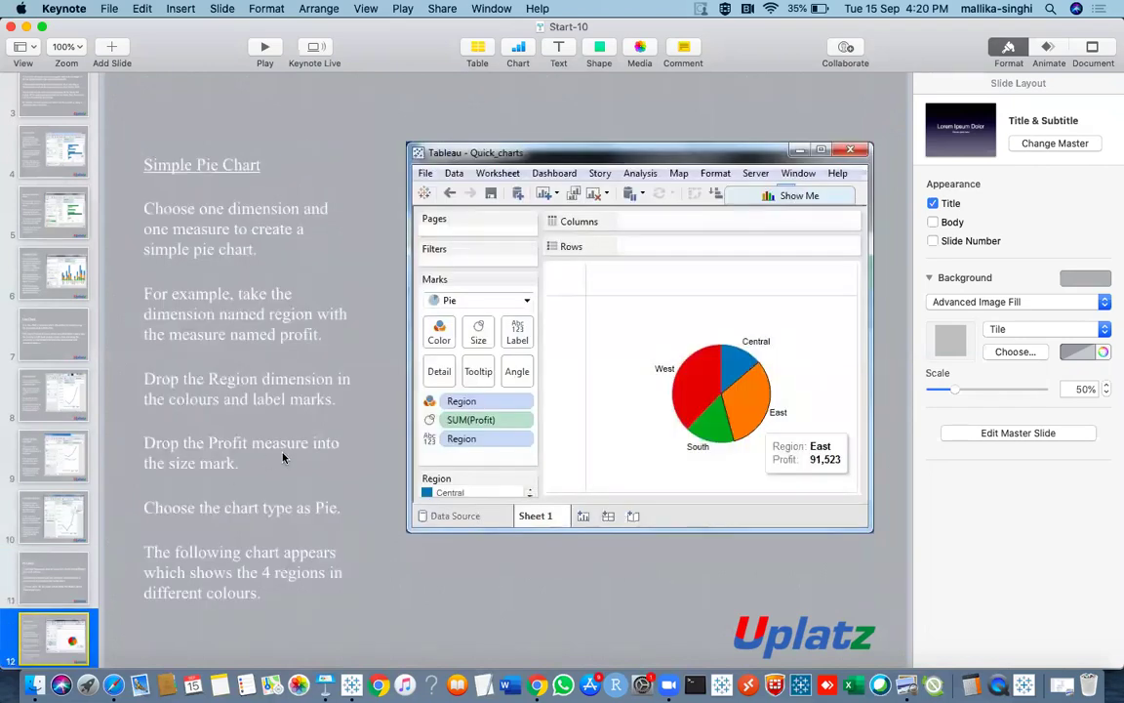
key(super+Tab)
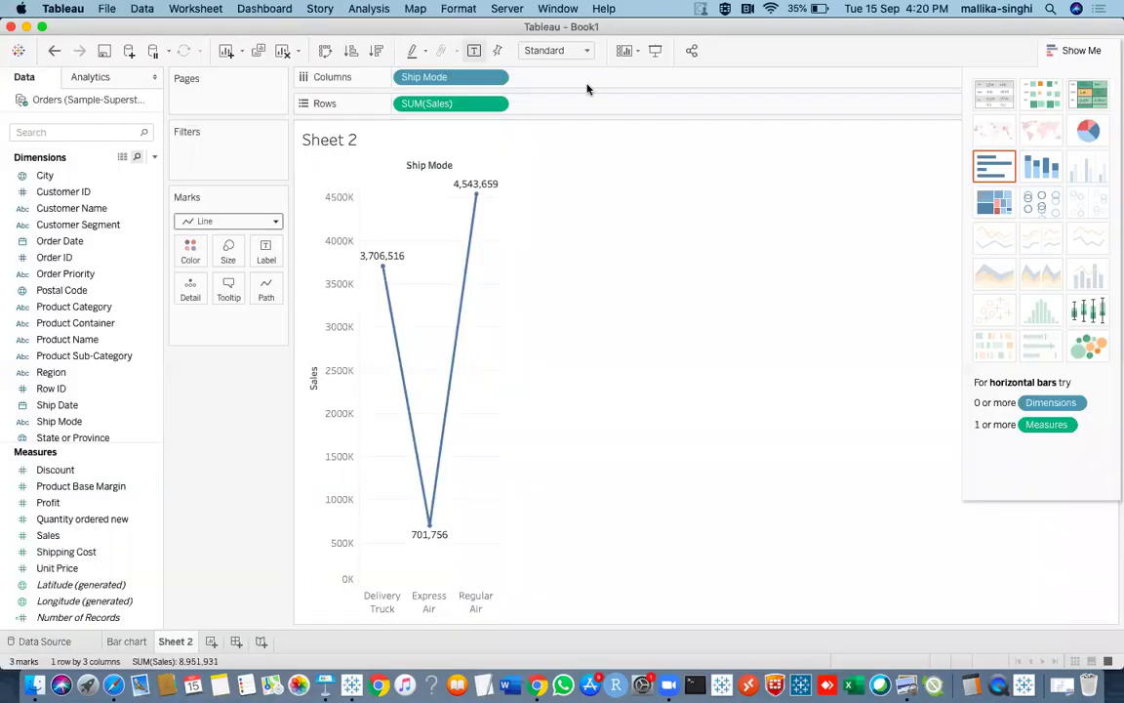
Step: Rename Sheet 2 to 'Line chart' and colour its line by Ship Mode with Show Me hidden
text(Line chart)
key(Return)
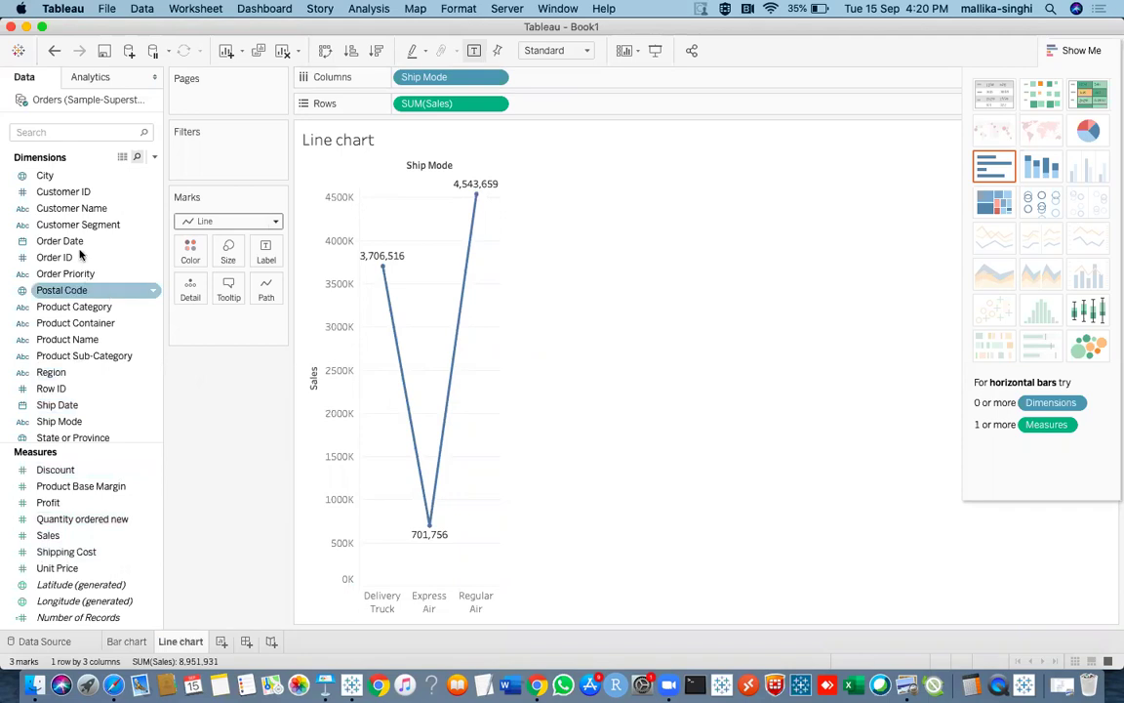
drag(57, 420, 162, 256)
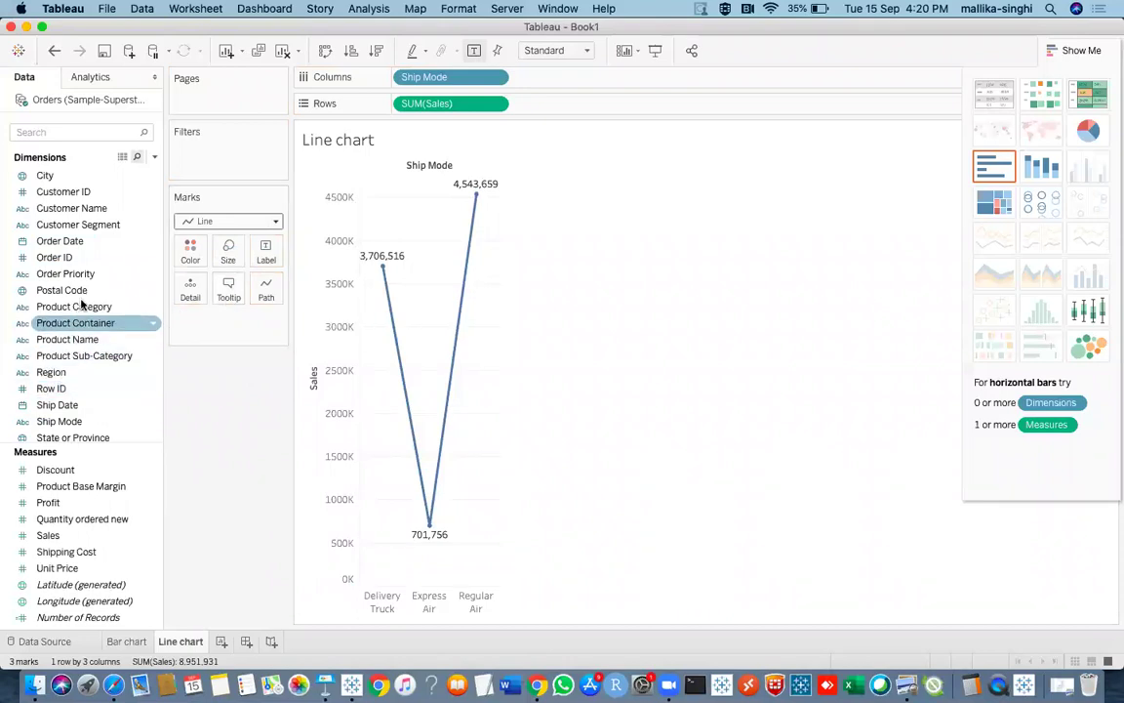
drag(57, 421, 191, 252)
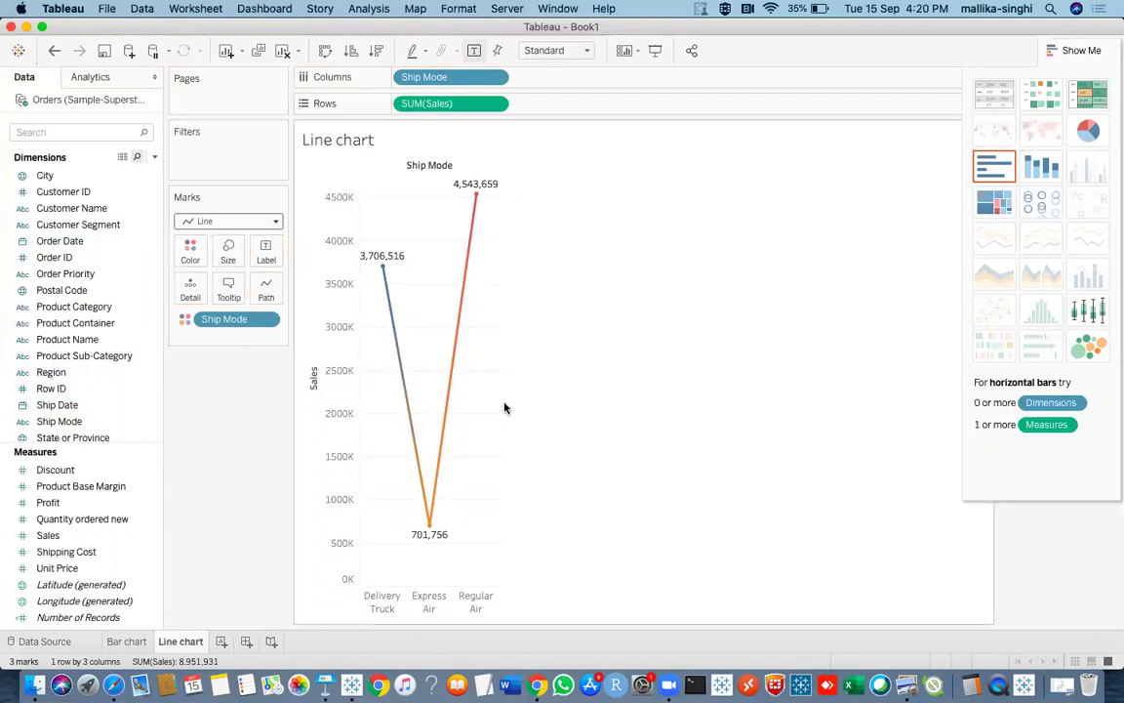
click(1078, 50)
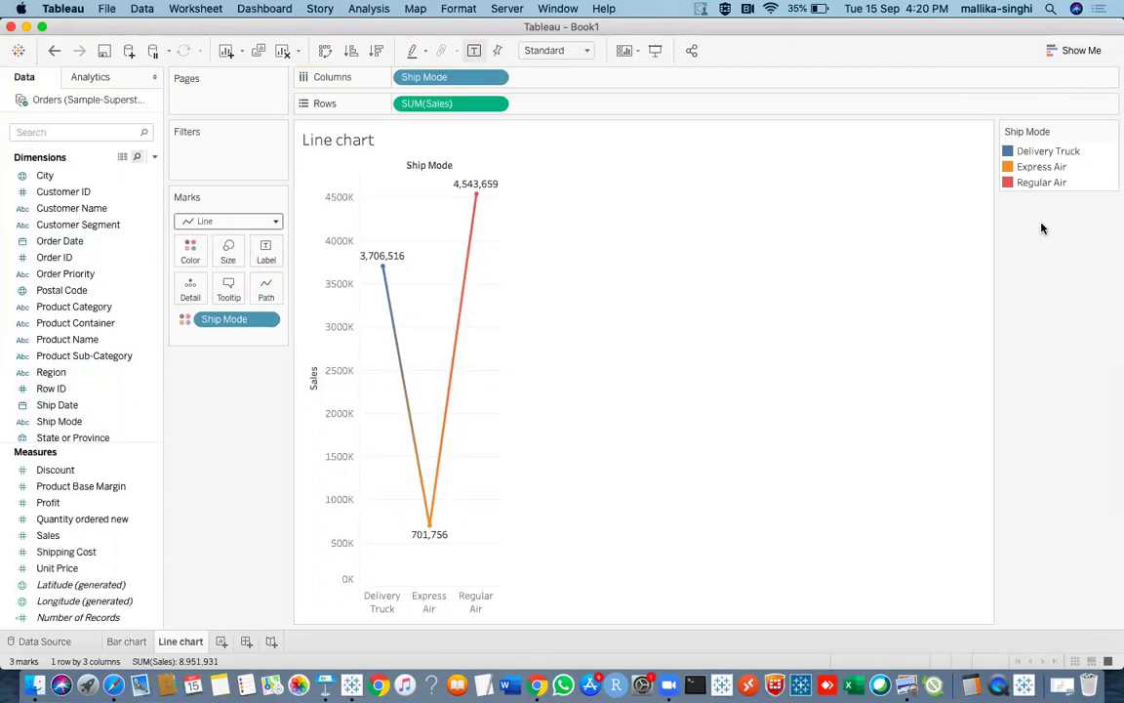
Step: Add a new empty worksheet named 'Pie chart'
click(222, 641)
double_click(226, 641)
text(Pie chart)
key(Return)
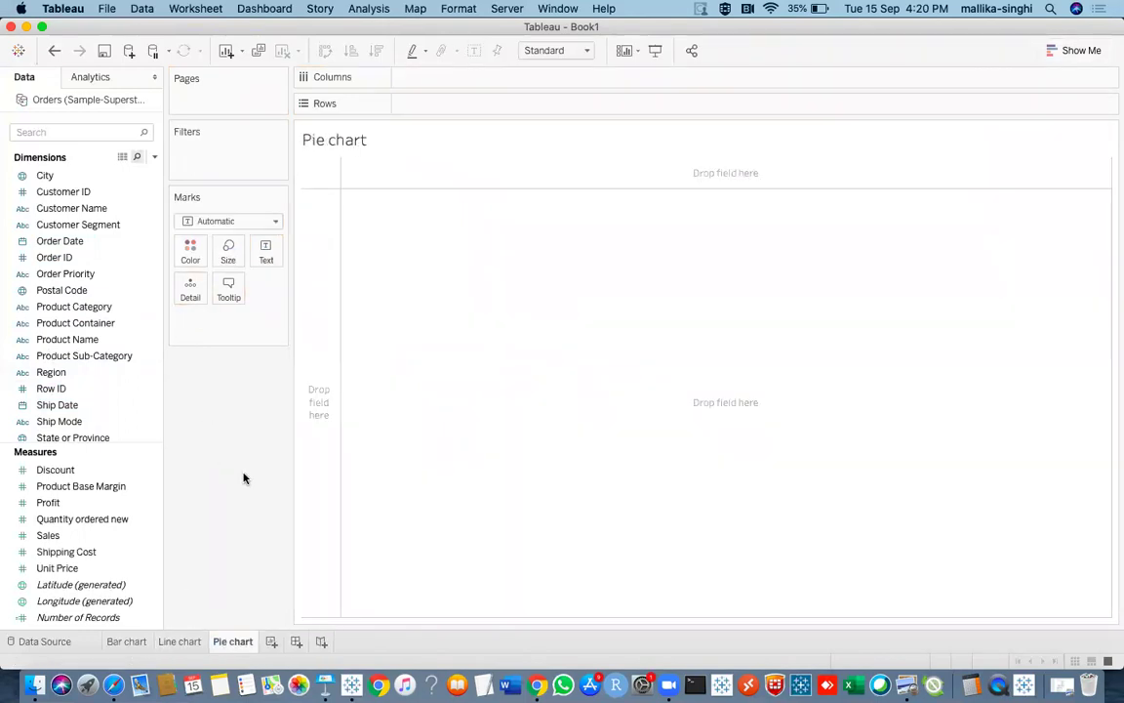
Step: Build a pie chart of SUM(Shipping Cost) split by Region from Show Me
click(71, 375)
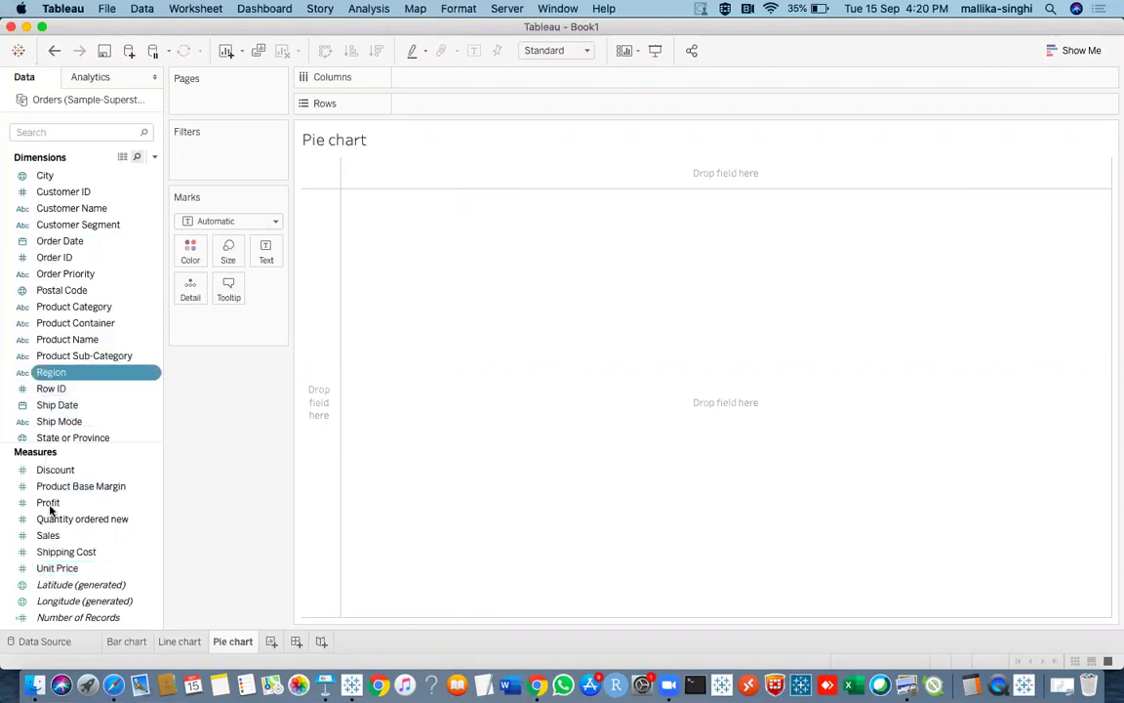
super+click(69, 552)
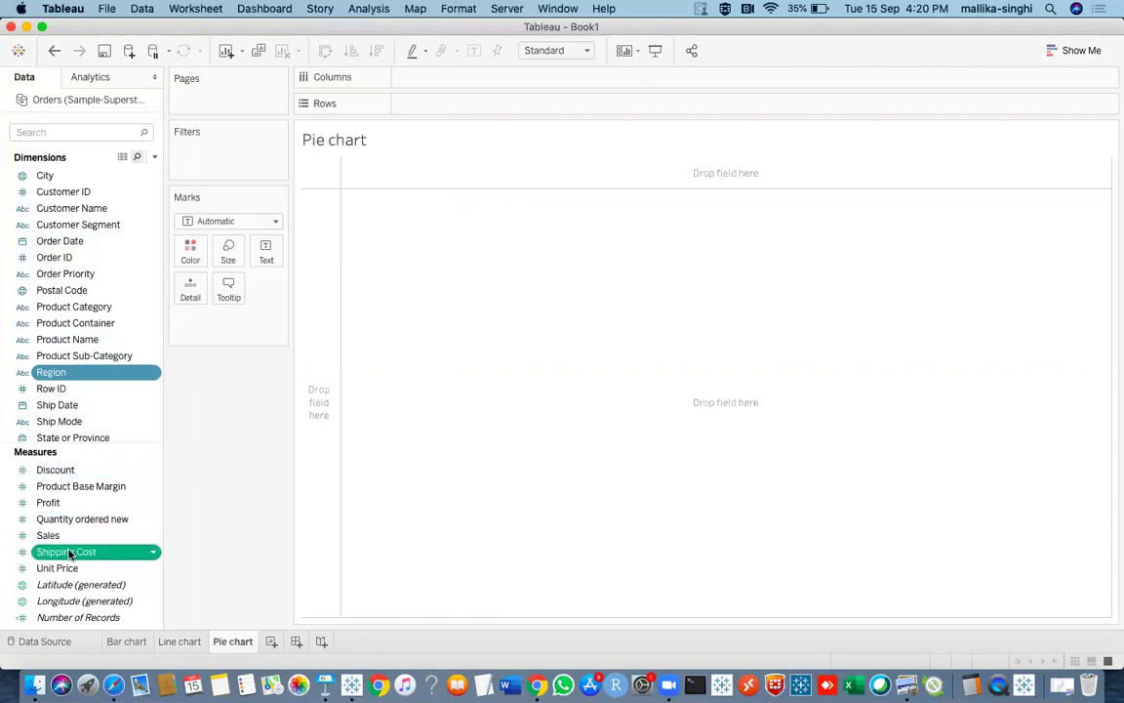
click(1065, 52)
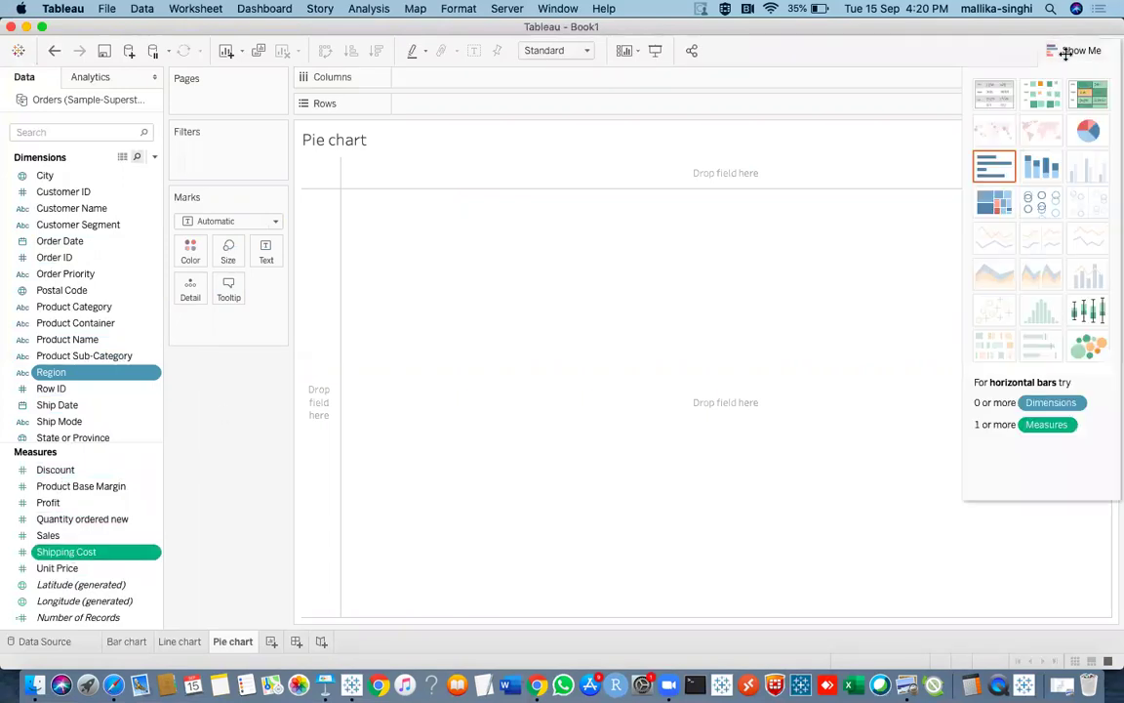
click(1098, 140)
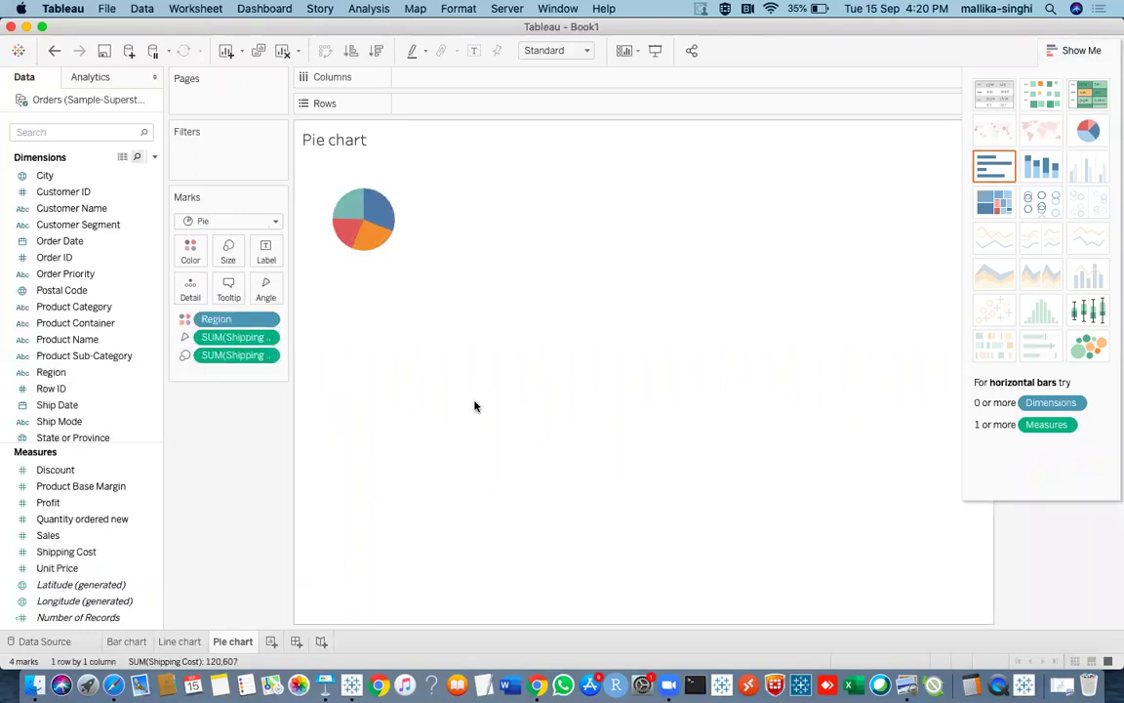
click(1066, 49)
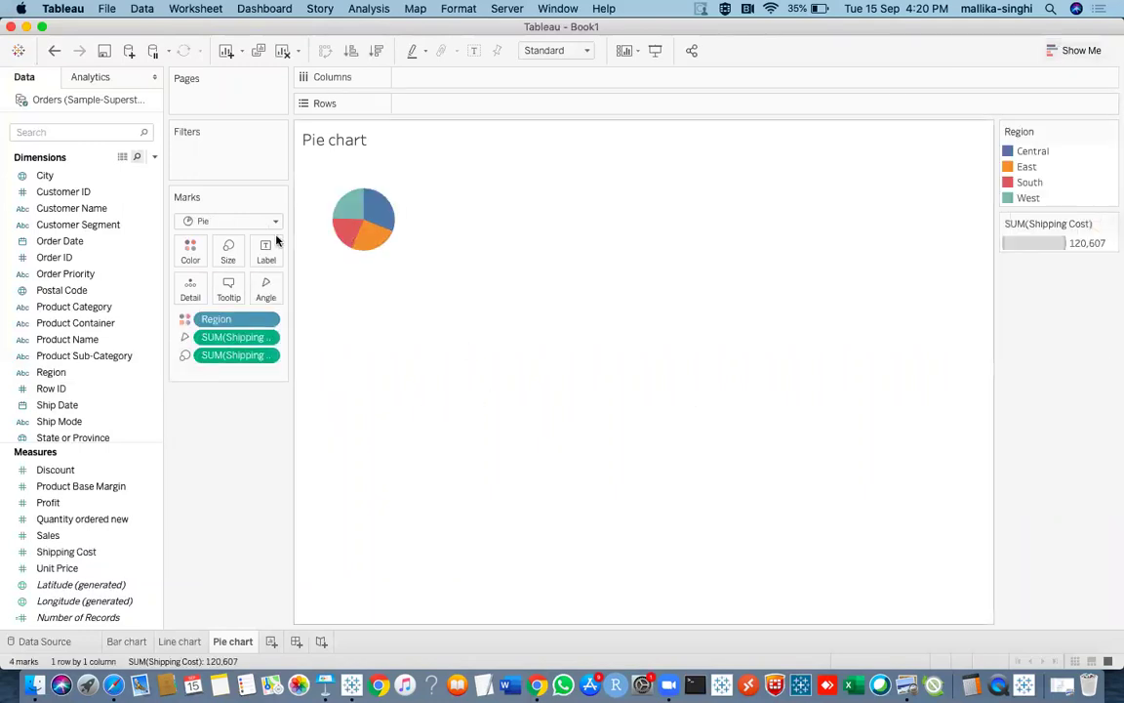
Step: Enlarge the pie with the Marks card Size slider so it still fits the view
click(232, 249)
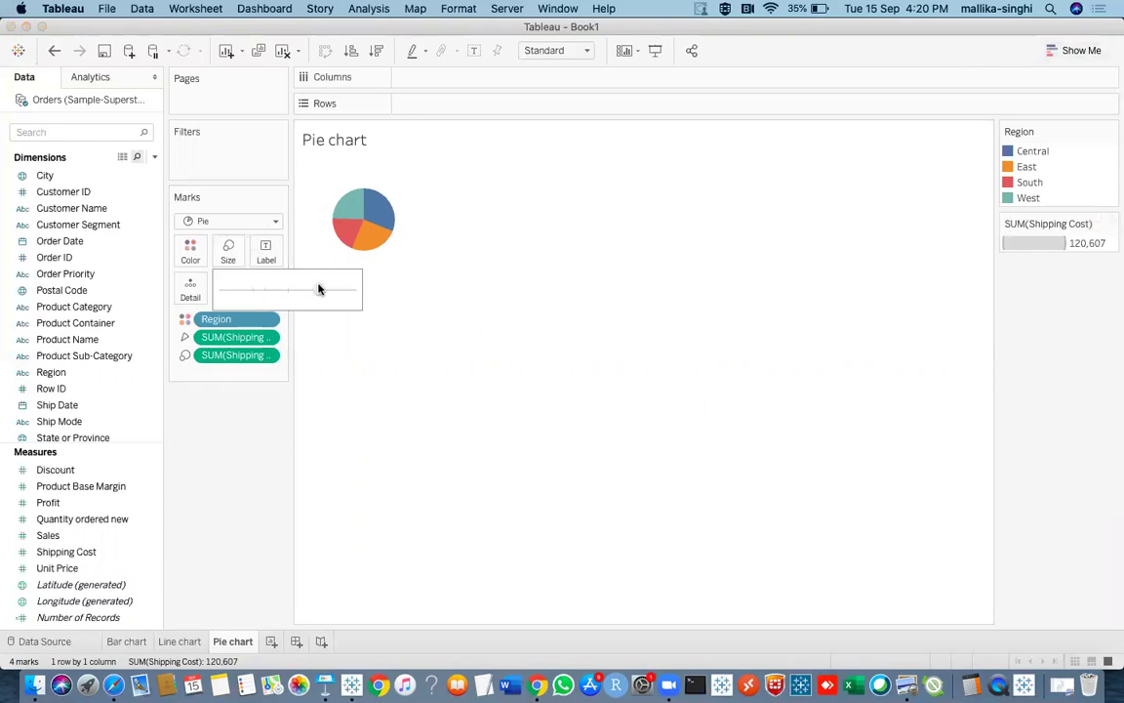
click(318, 289)
click(279, 289)
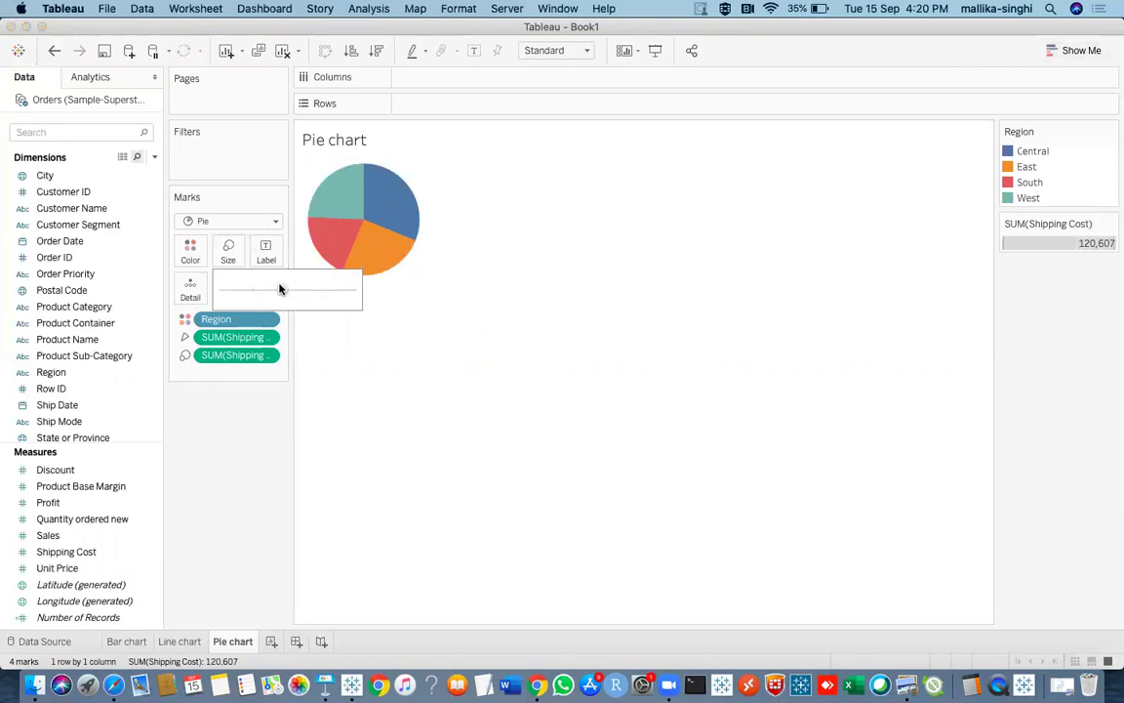
click(272, 289)
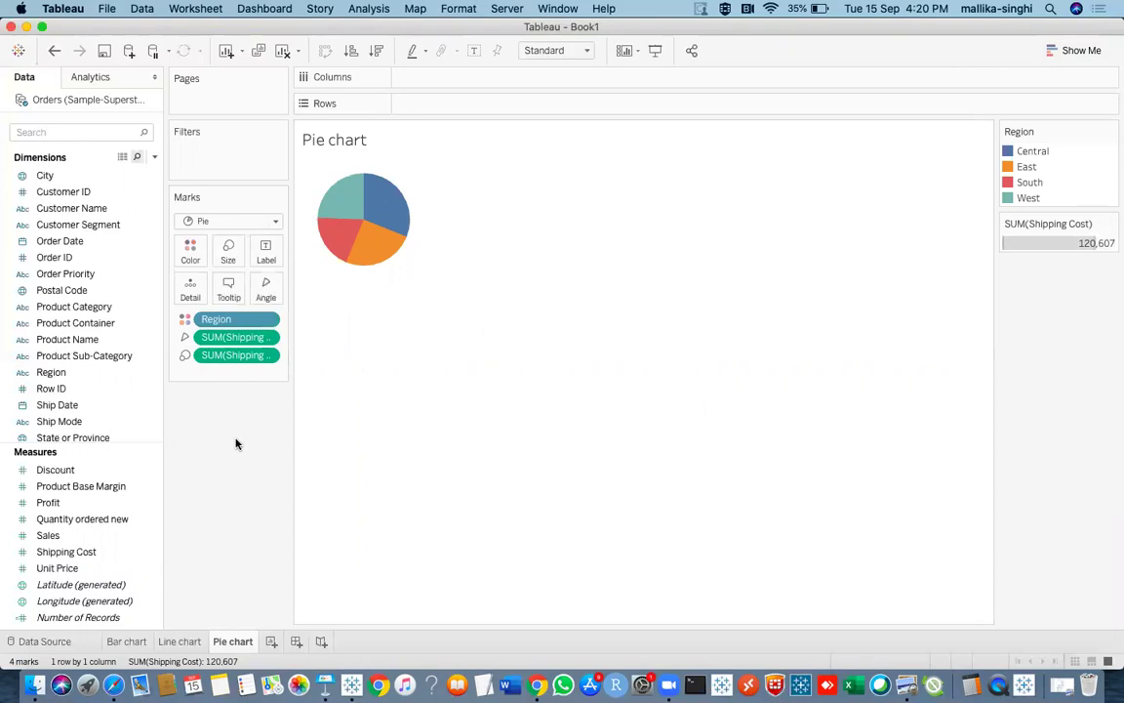
Step: Drop Region on Detail and Label so slices read West, Central, South and East
click(473, 50)
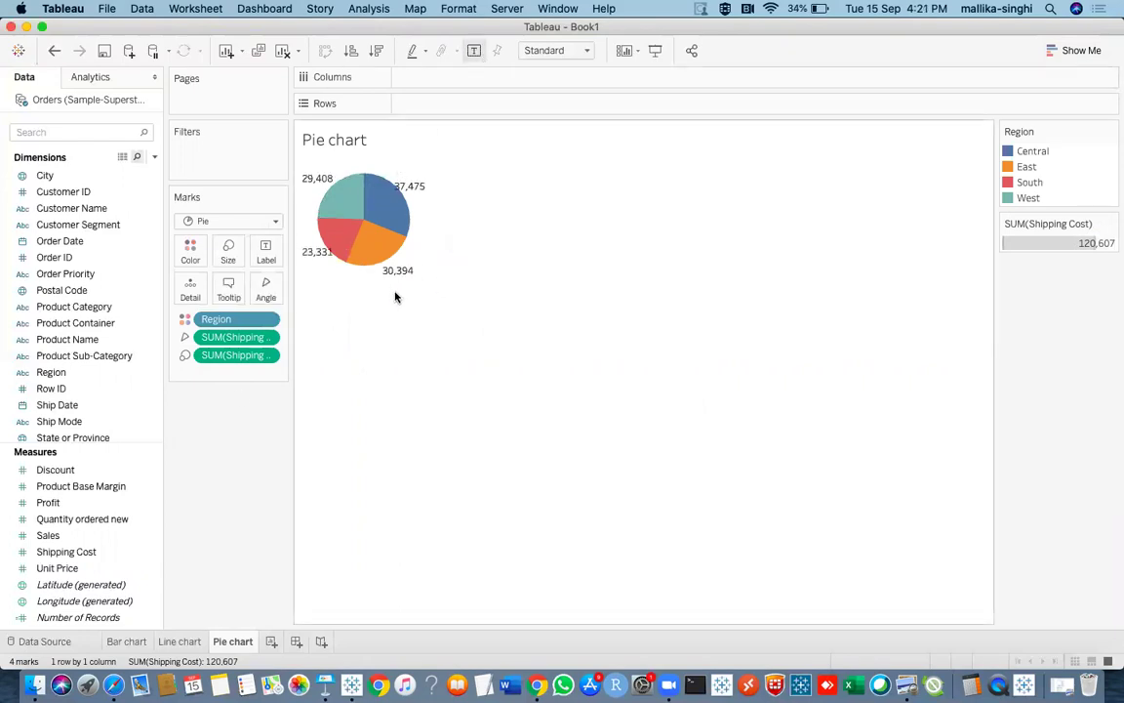
click(475, 52)
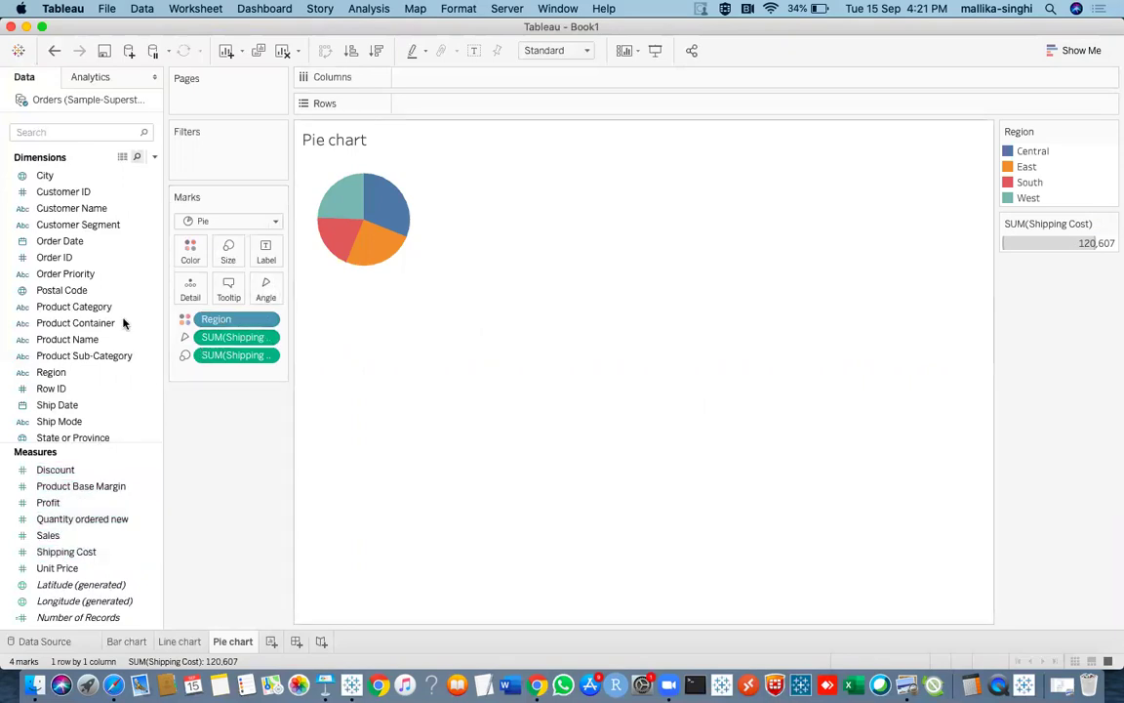
click(54, 373)
drag(53, 373, 189, 291)
click(61, 422)
drag(60, 370, 261, 255)
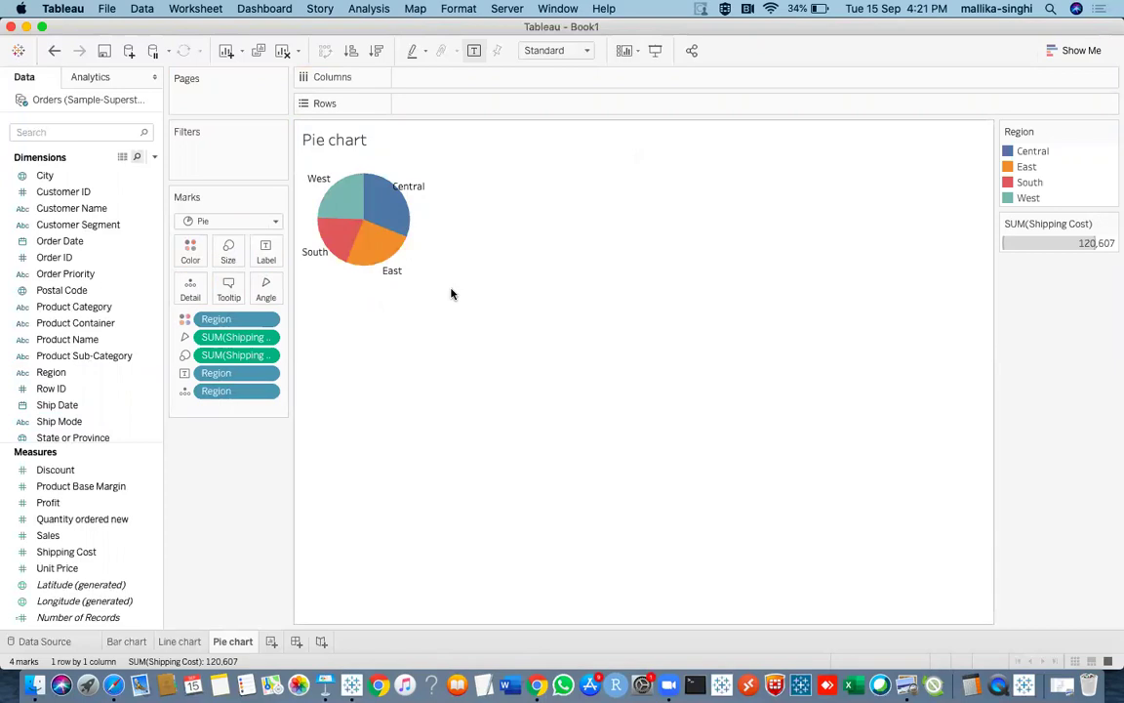
mouse_move(353, 202)
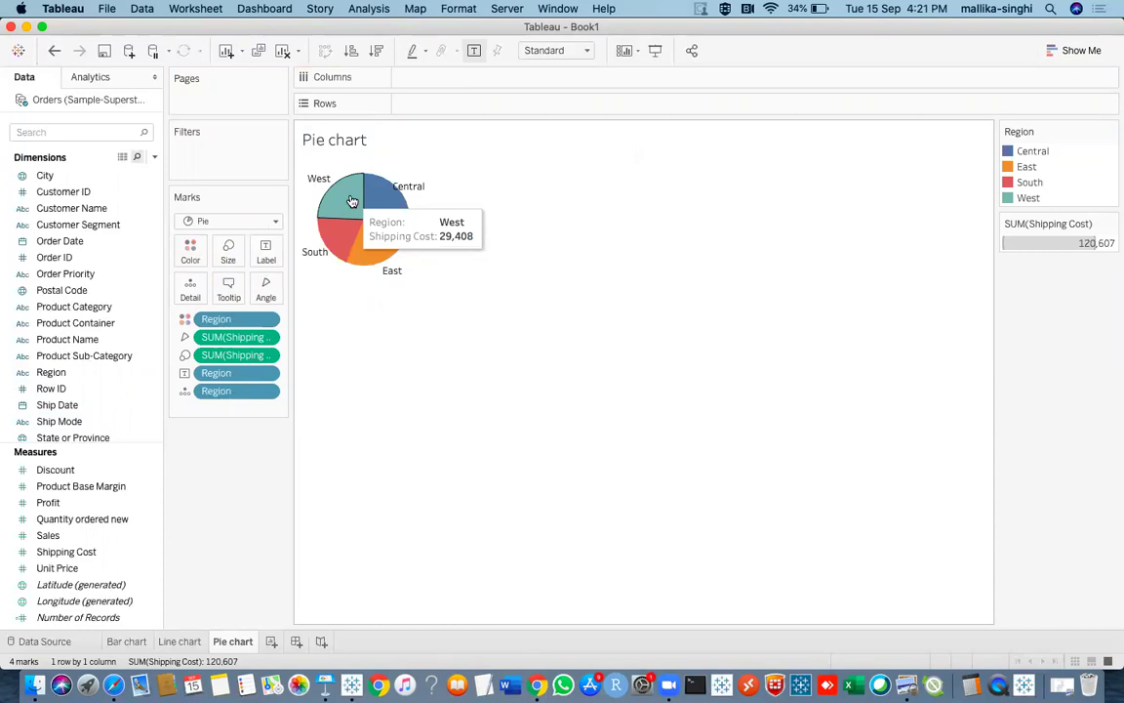
mouse_move(372, 243)
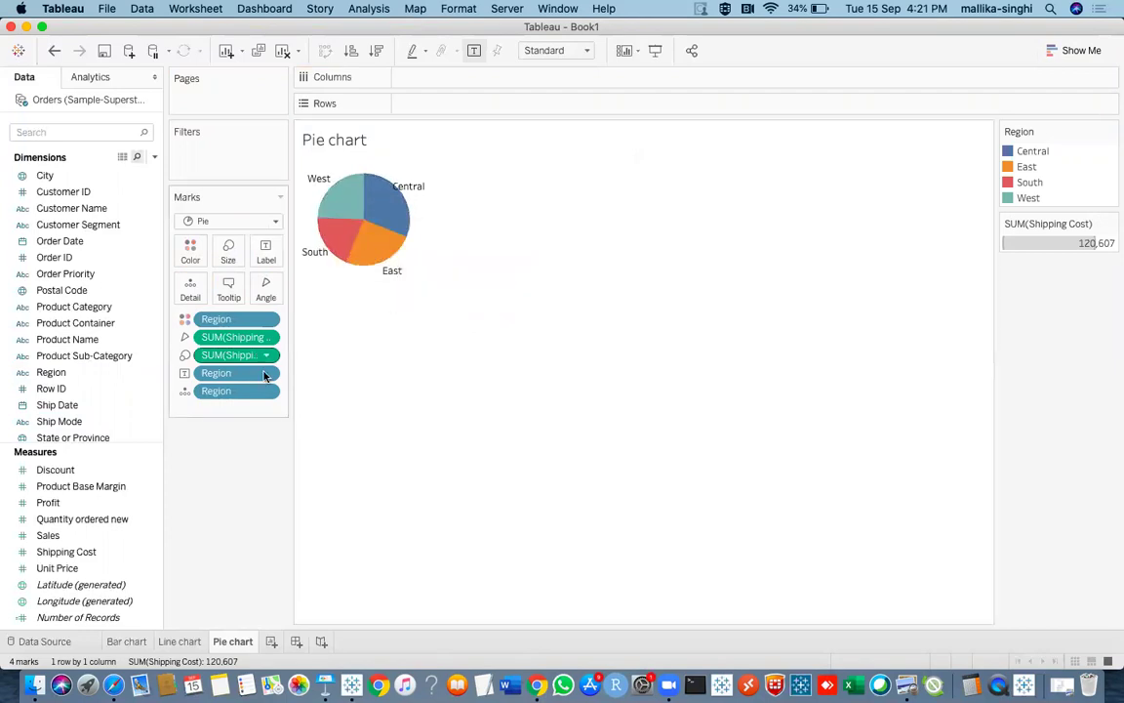
Step: Apply a Running Total table calculation to the Shipping Cost angle pill
click(265, 337)
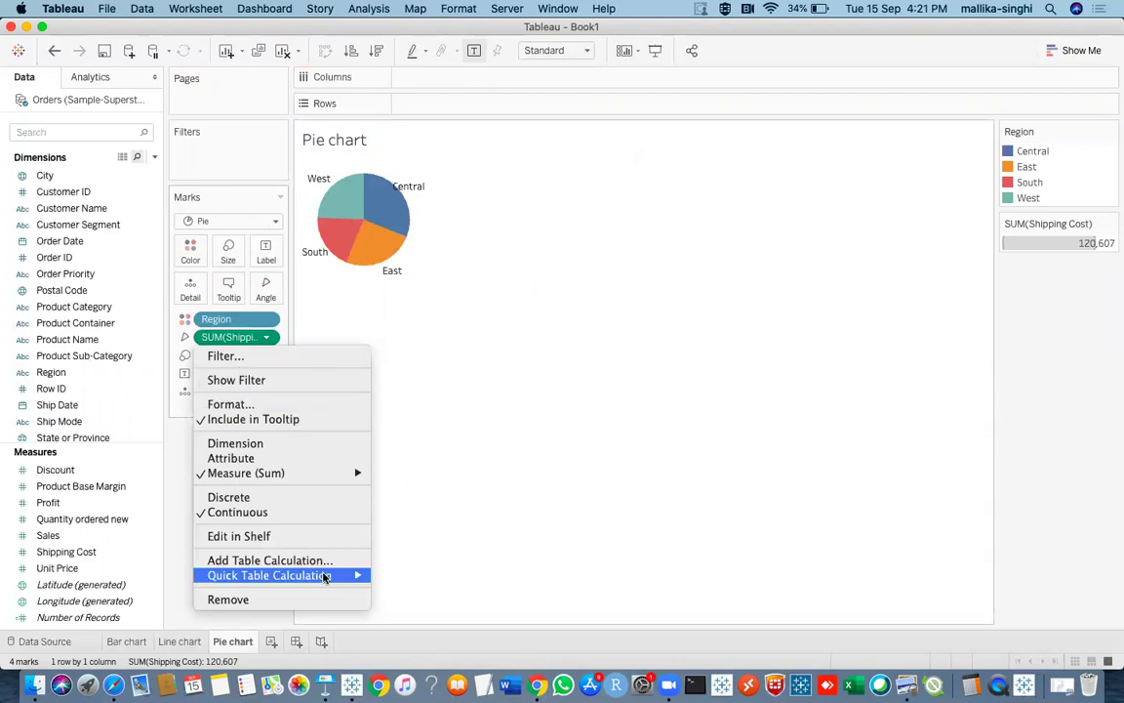
mouse_move(326, 575)
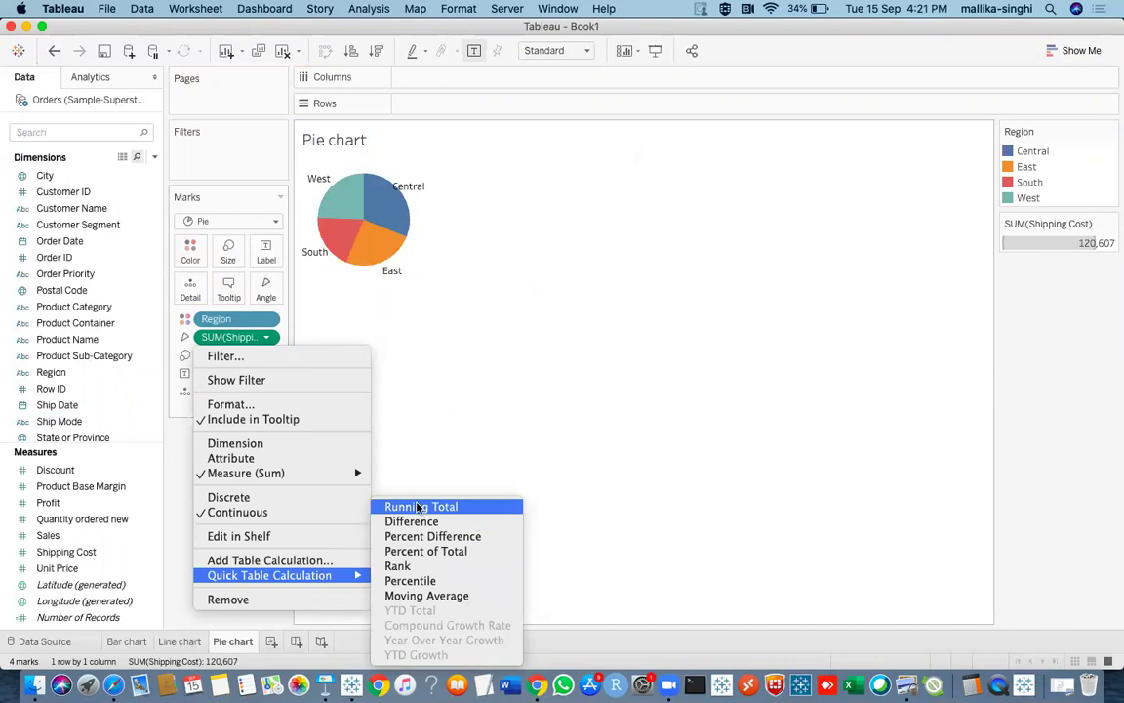
click(418, 553)
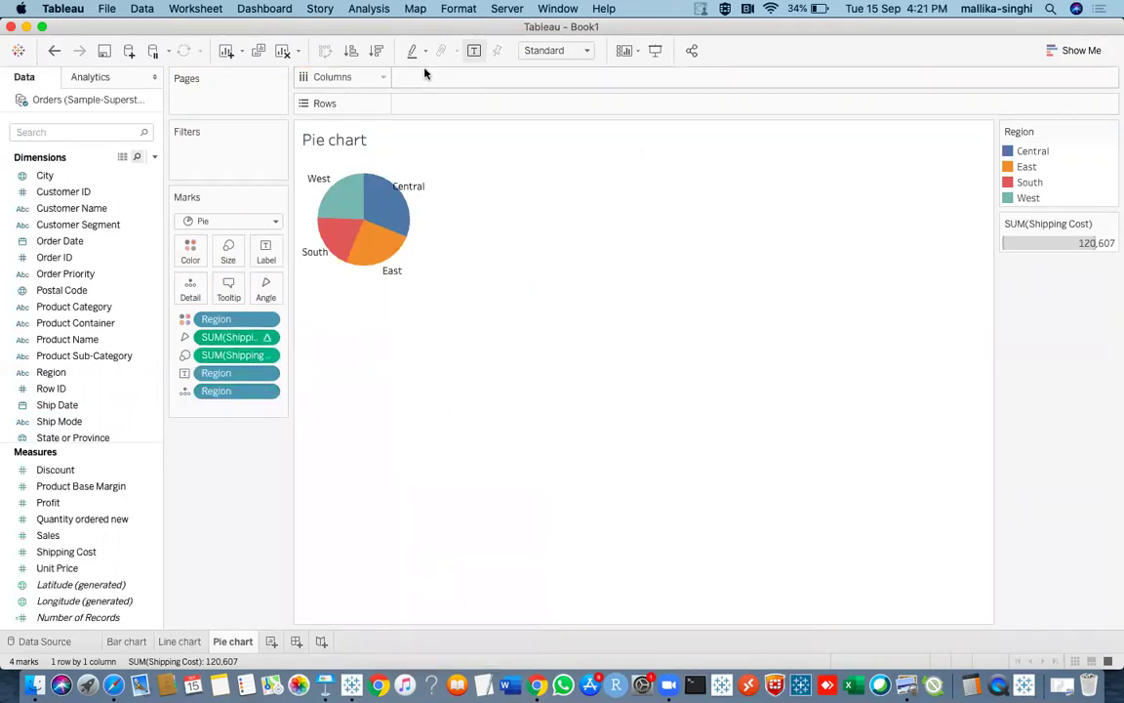
click(472, 50)
click(472, 51)
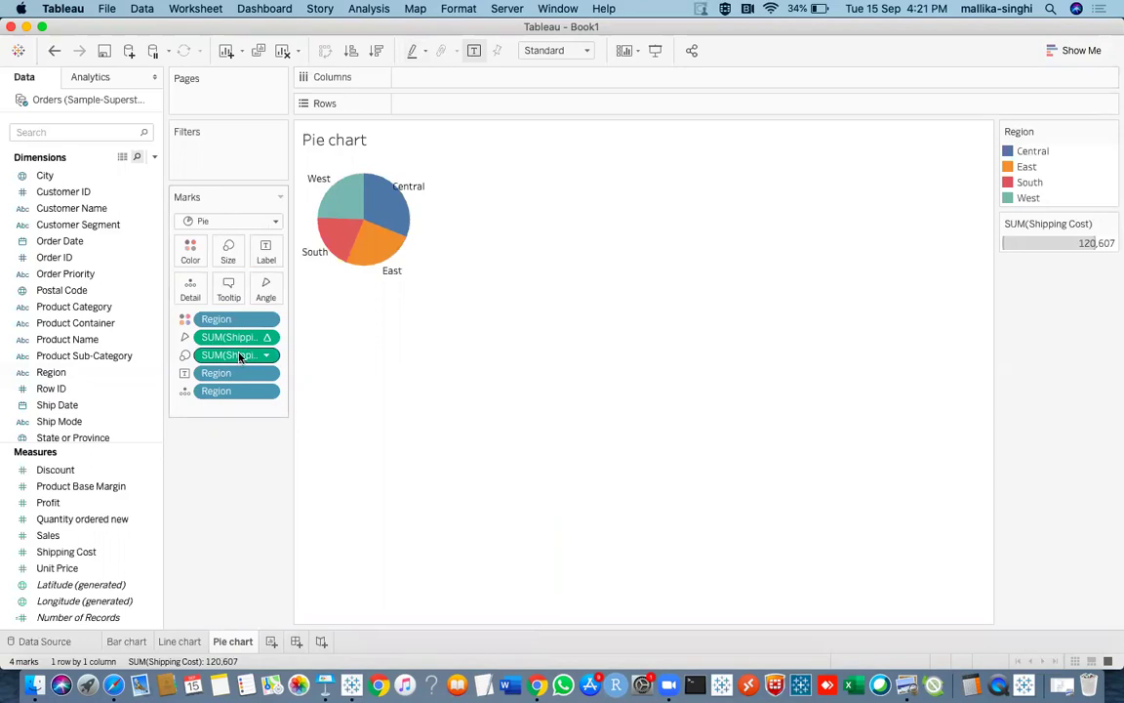
Step: Label each slice with percent of total shipping cost: Central 31.07%, East 25.20%, West 24.38%, South 19.34%
drag(65, 555, 267, 254)
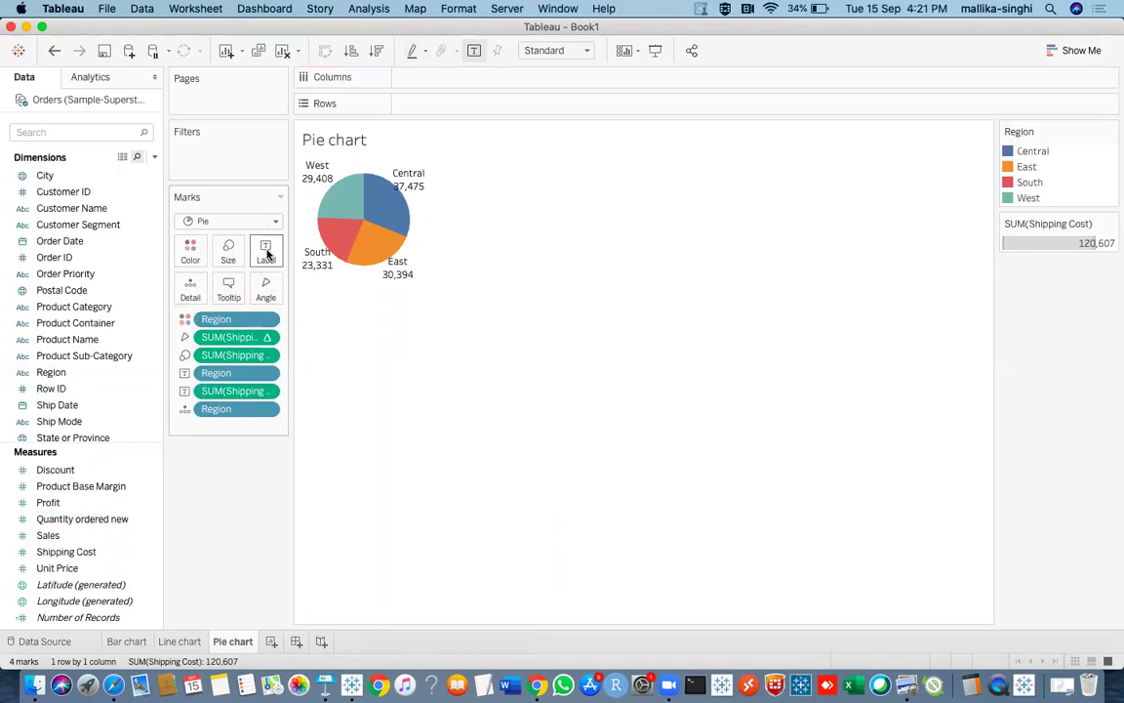
click(270, 392)
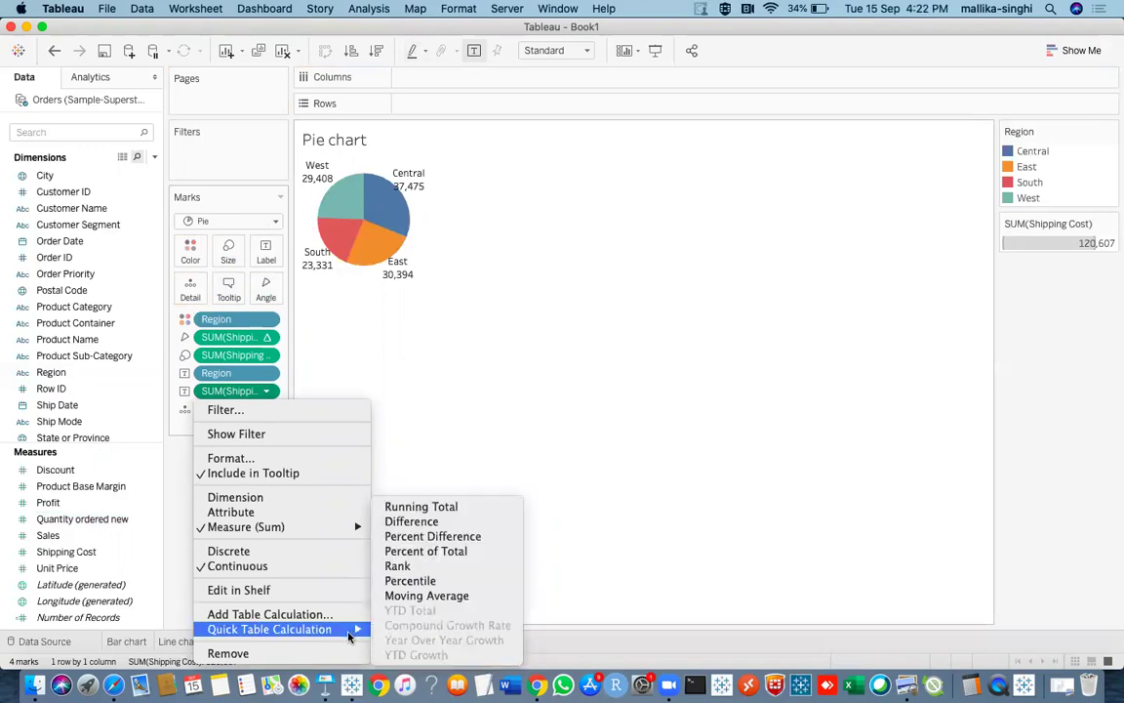
click(439, 479)
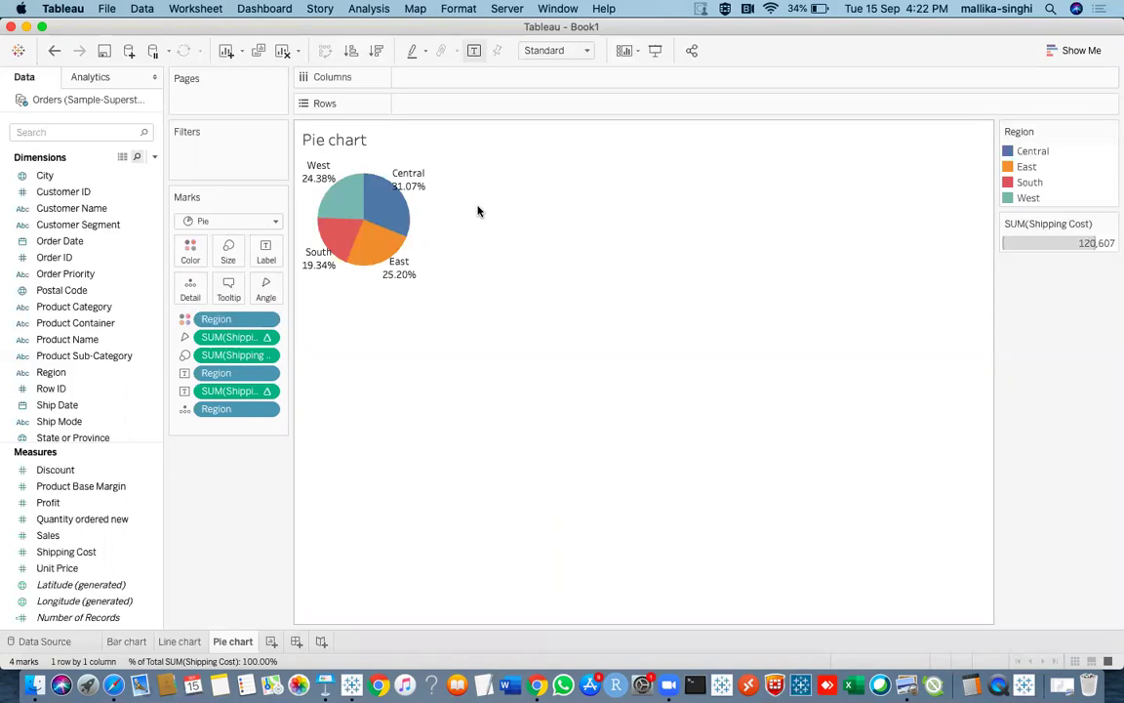
key(super+Tab)
Step: Flip through the Keynote slides from Drill Down Pie Chart to Simple Crosstab, then return to Tableau
scroll(27, 481, down, 3)
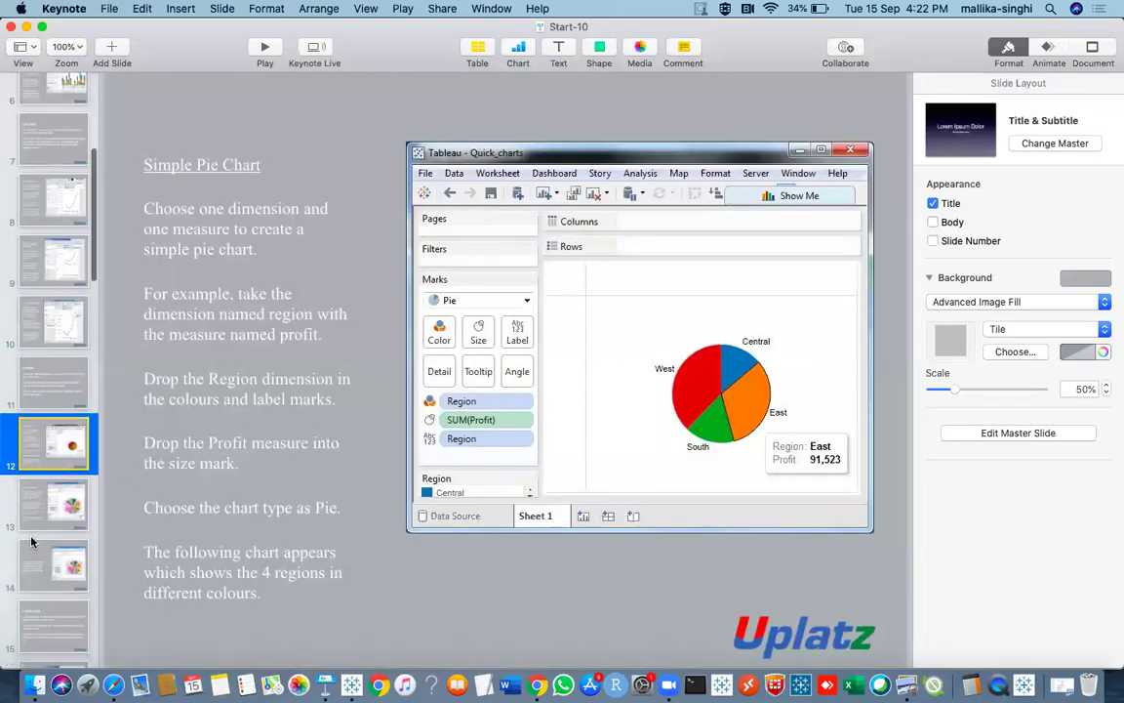
click(51, 484)
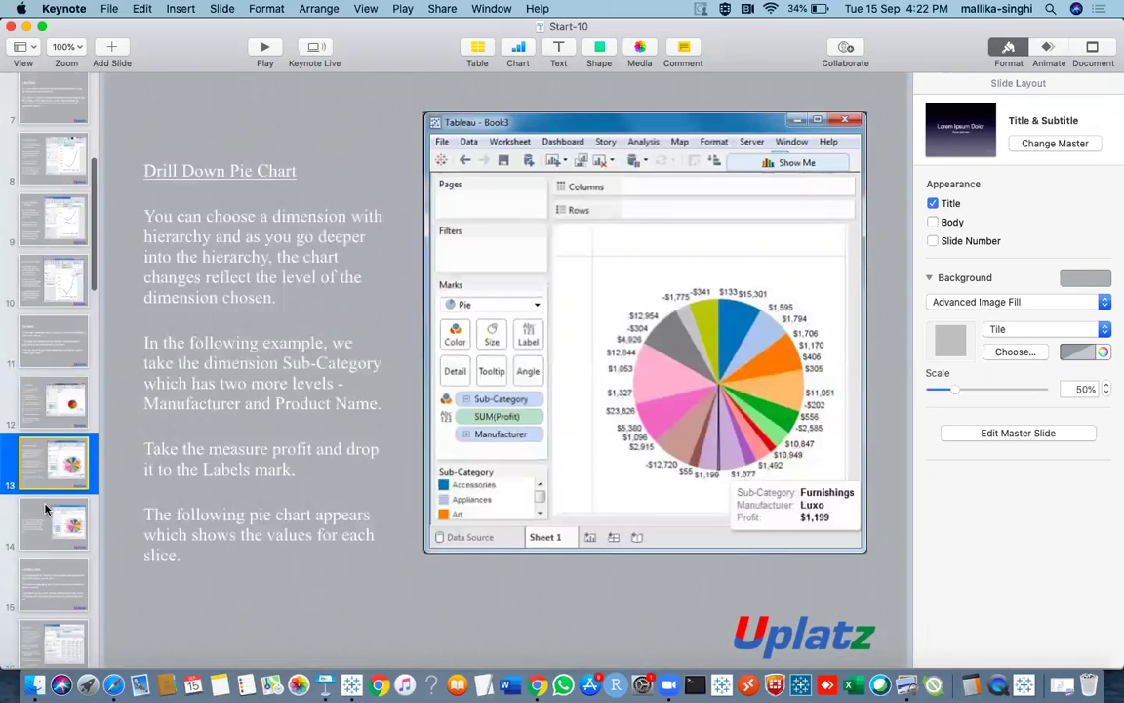
click(46, 508)
click(53, 576)
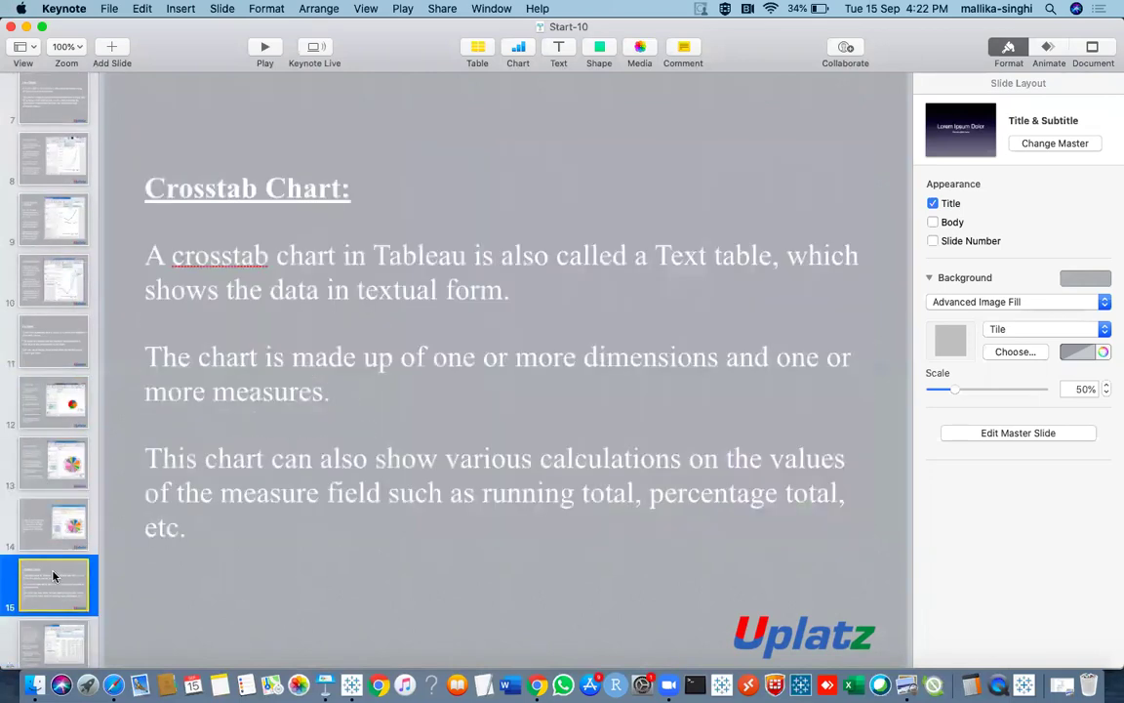
scroll(53, 575, down, 4)
click(53, 439)
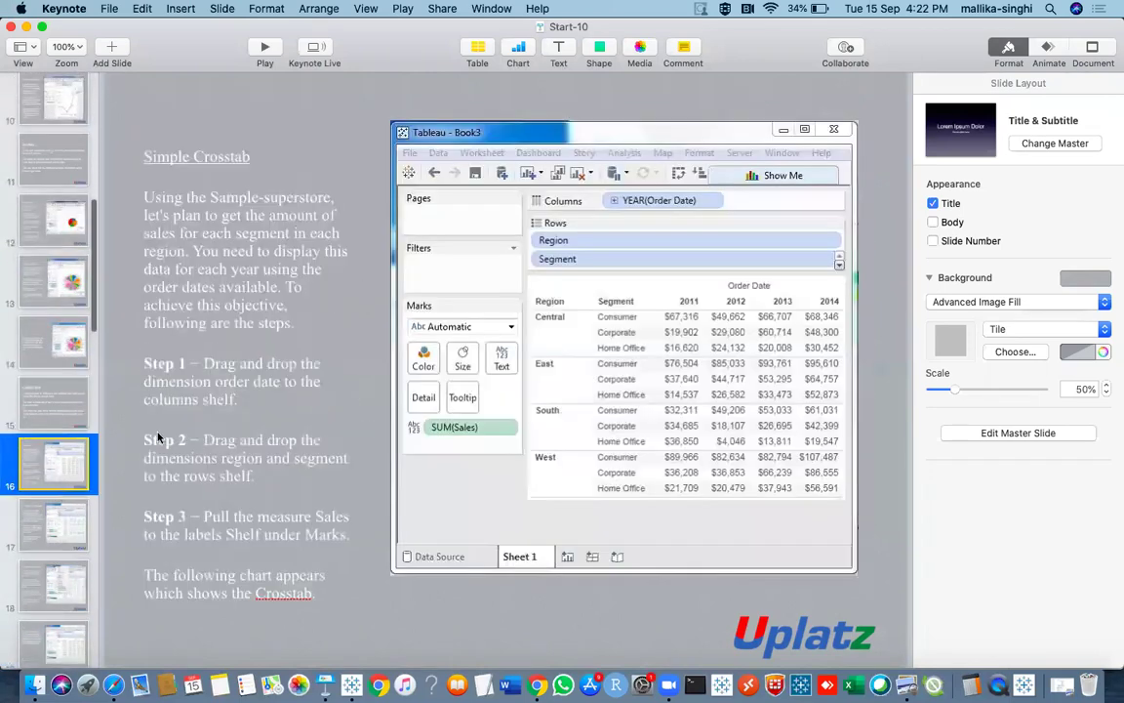
key(super+Tab)
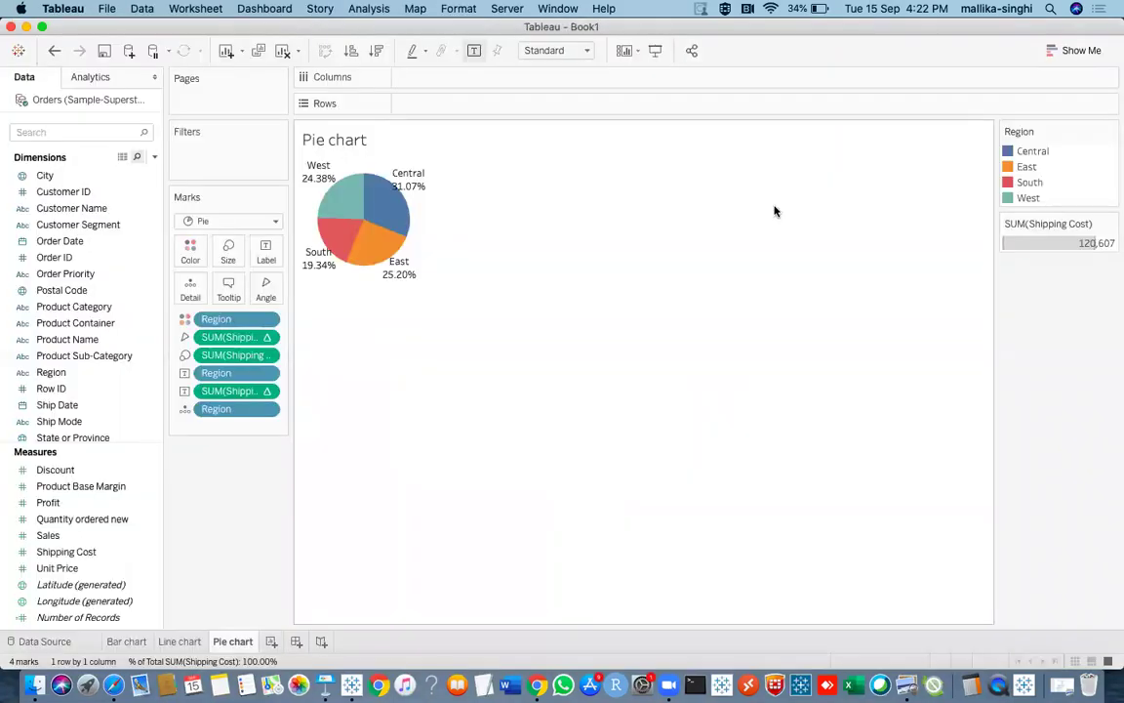
Step: Add a new worksheet named 'Text Graph'
click(271, 642)
double_click(272, 641)
text(Text)
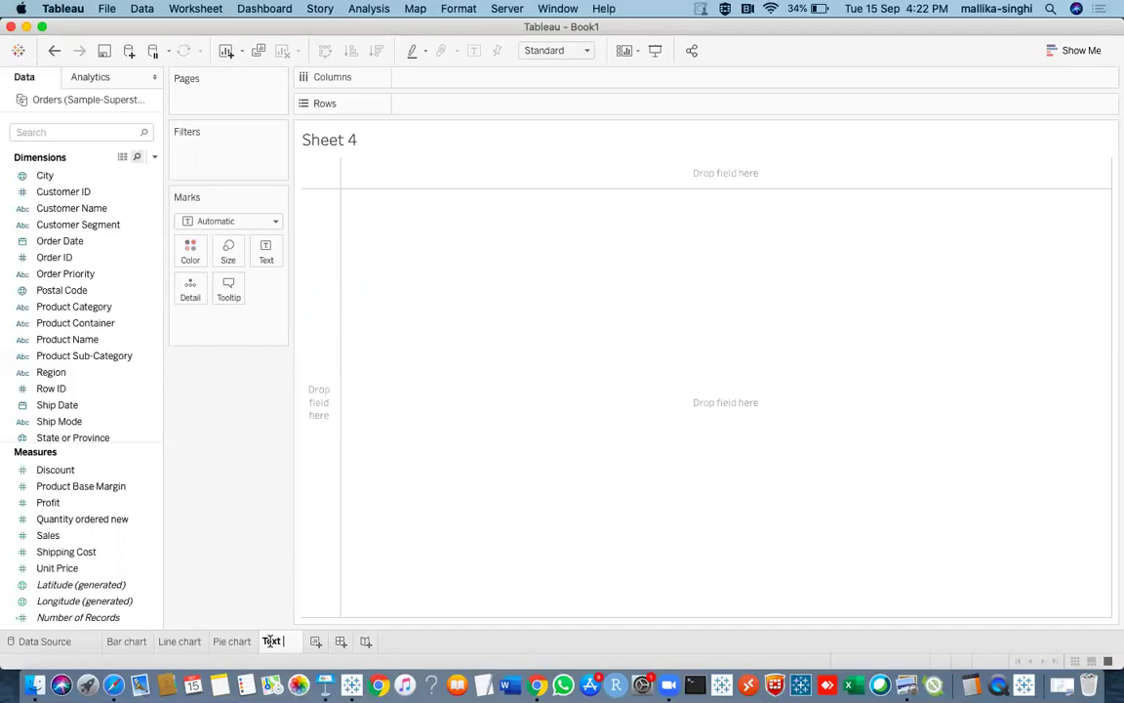
text( Graph)
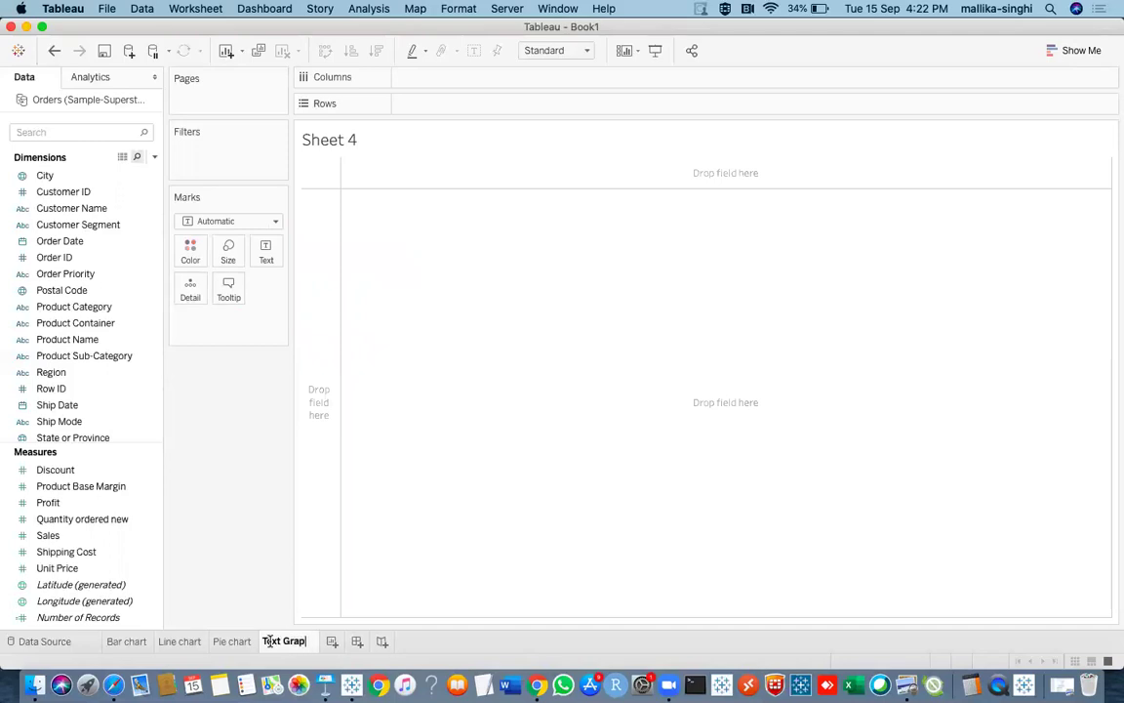
key(Return)
Step: Build a text table of Profit by Product Name, add Product Container to Rows and widen its column
click(1059, 57)
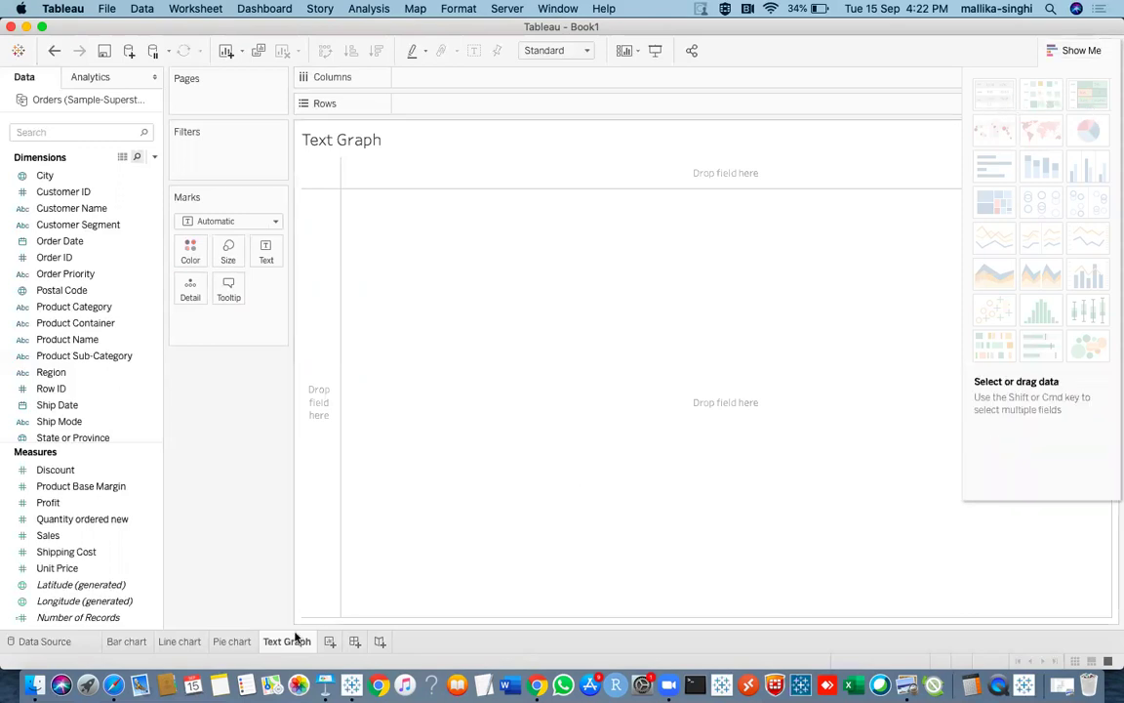
click(66, 340)
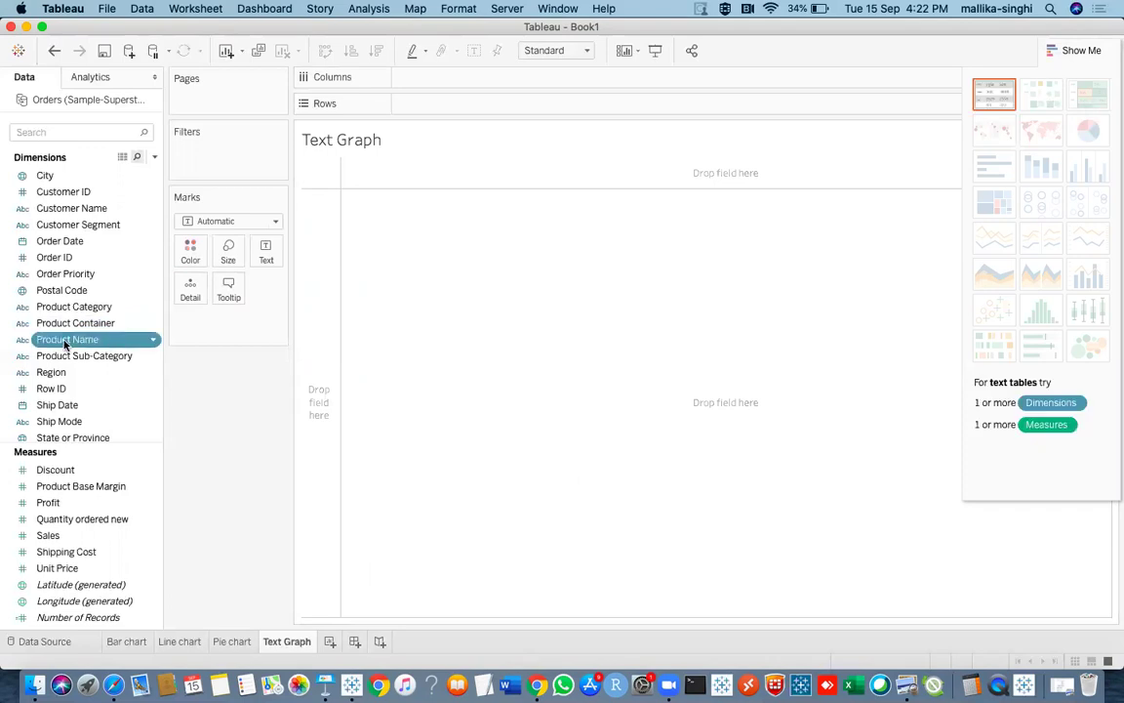
click(73, 323)
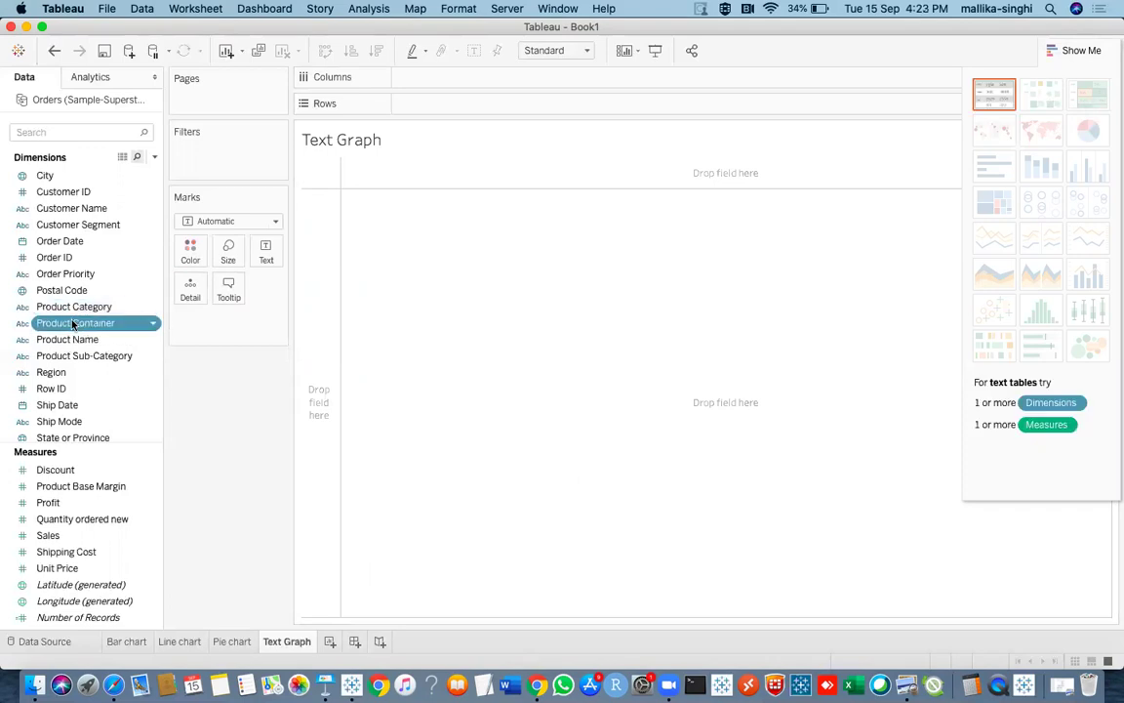
super+click(67, 340)
click(67, 340)
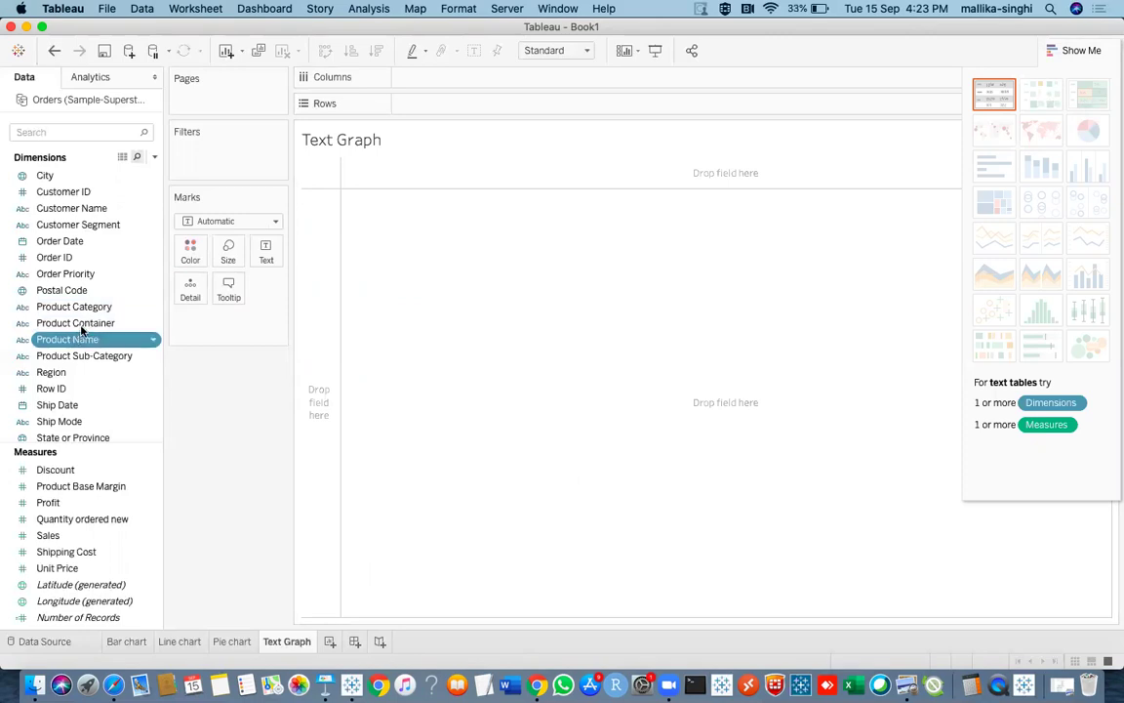
super+click(65, 506)
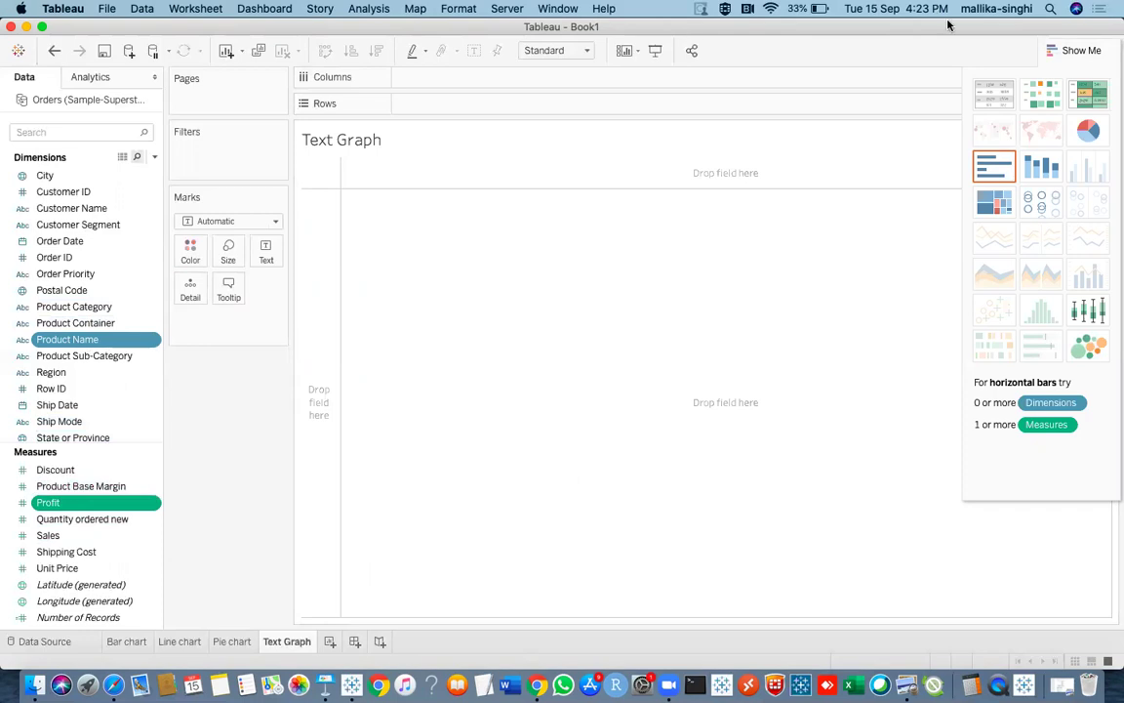
click(992, 93)
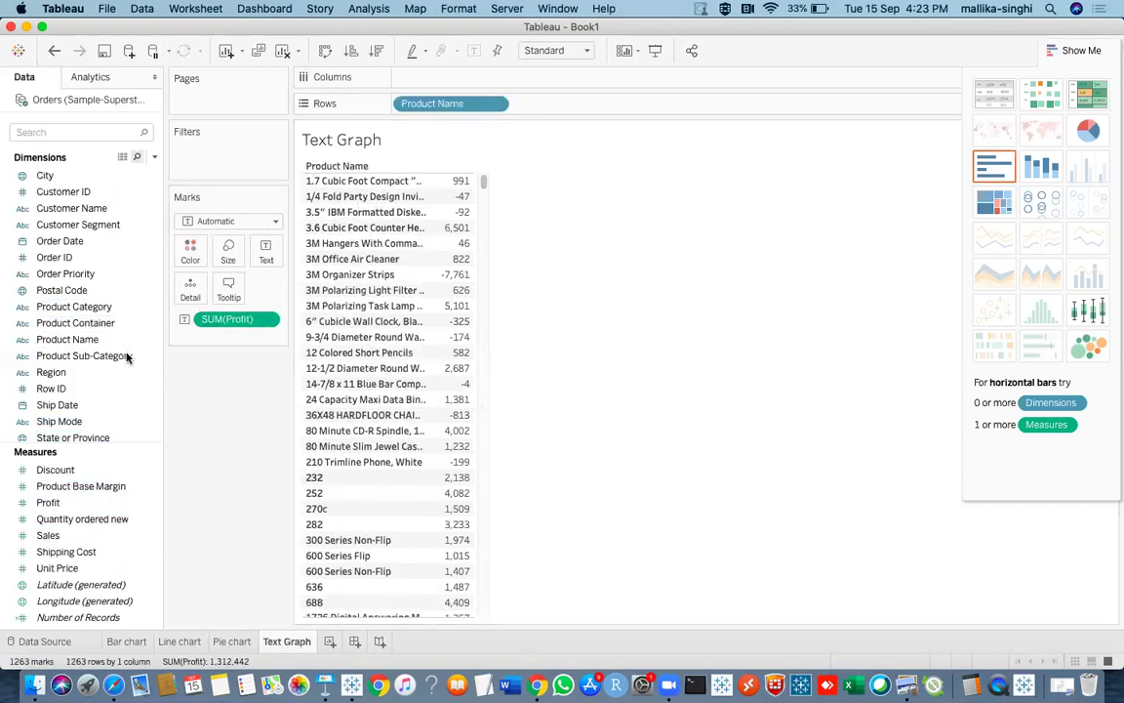
drag(70, 323, 566, 106)
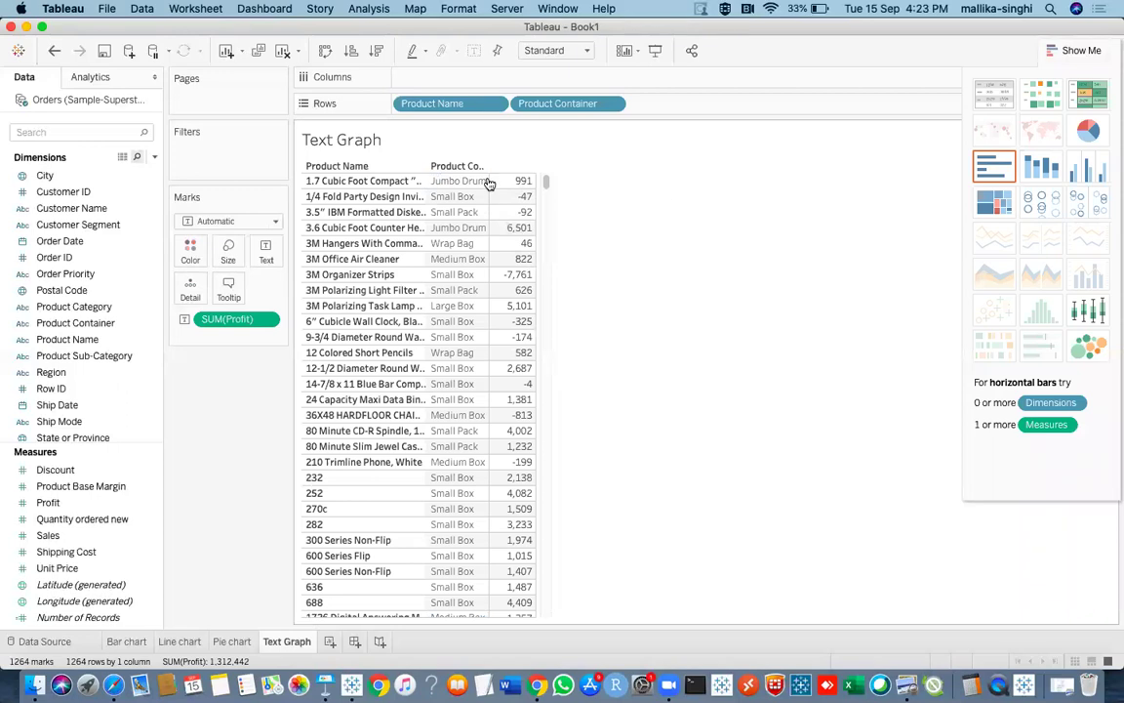
drag(491, 185, 539, 181)
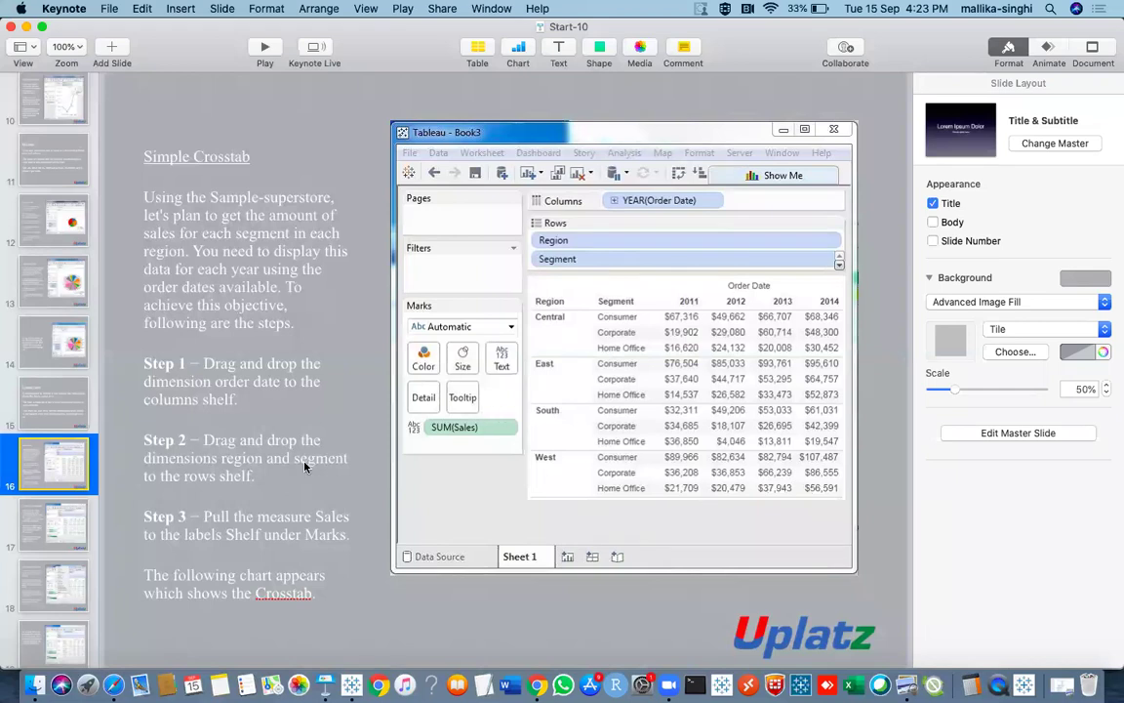
Step: Review the Tree Map slides 20–21 in Keynote, then add blank worksheet Sheet 5 in Tableau
scroll(78, 469, down, 5)
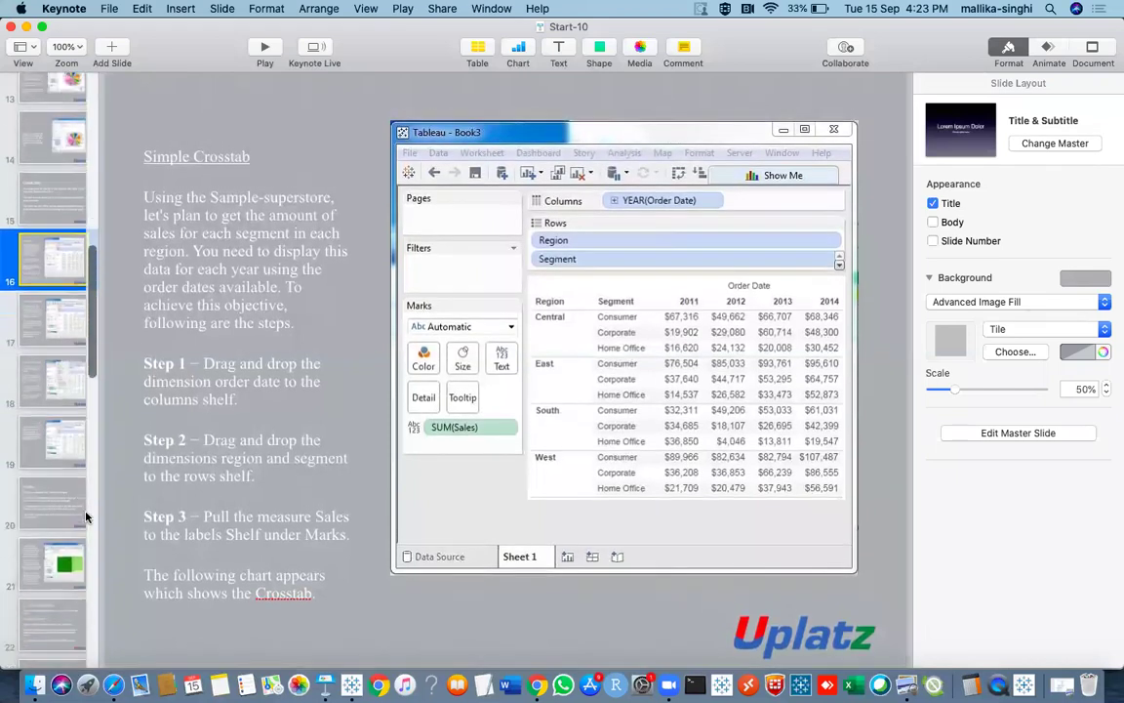
click(58, 515)
click(53, 461)
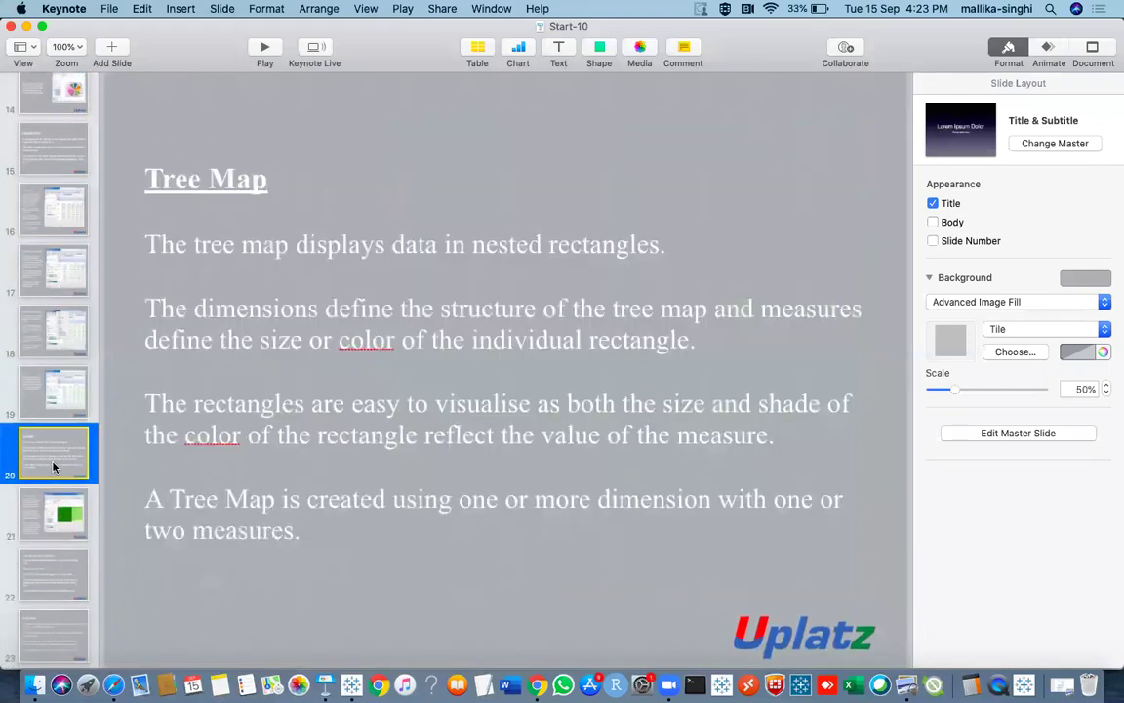
key(Down)
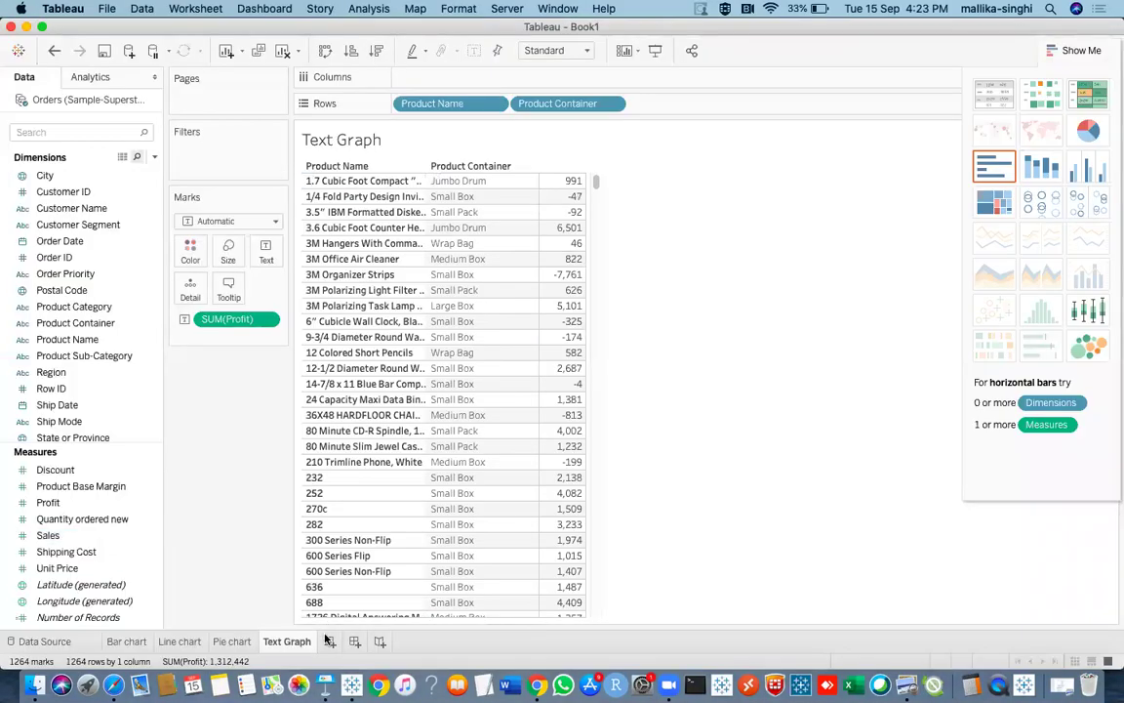
click(330, 641)
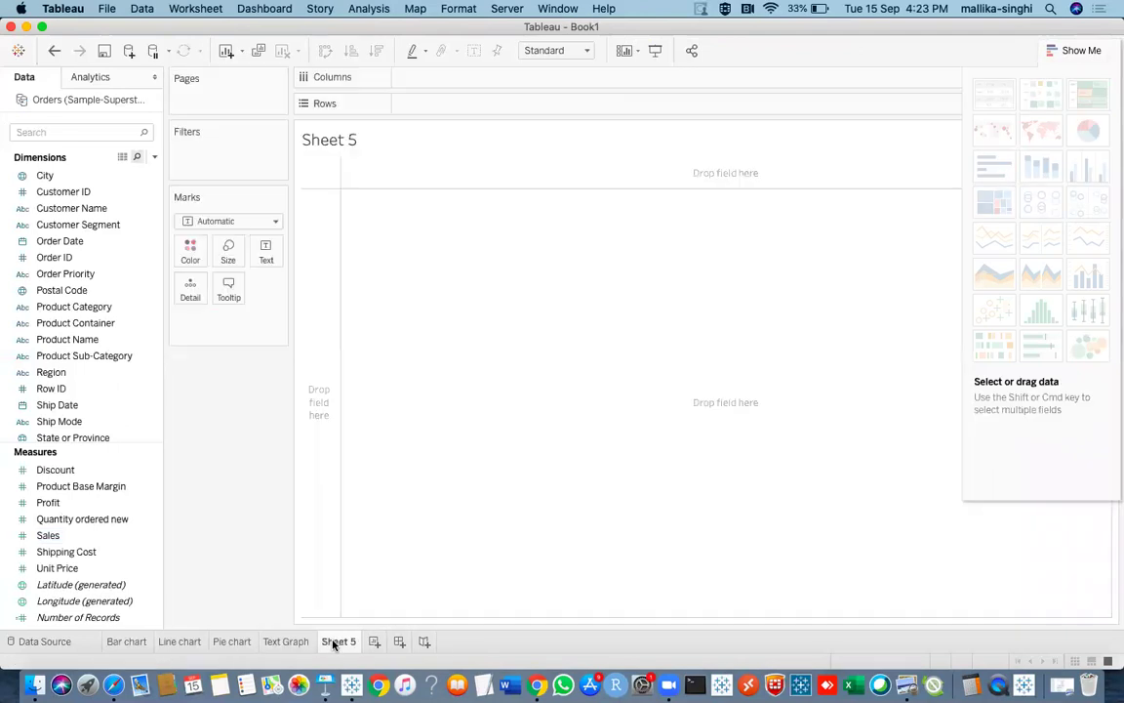
Step: Rename the new sheet to 'Tree Map'
double_click(333, 642)
text(Tree Map)
key(Return)
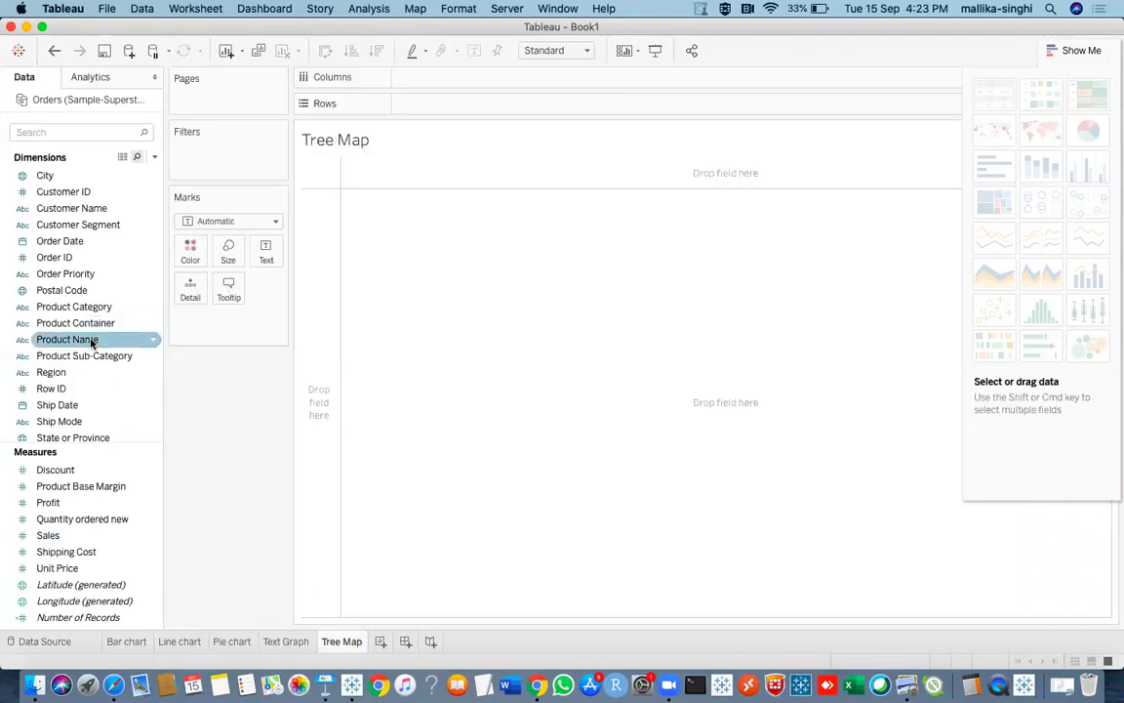
Step: Select Ship Mode and Profit and build a treemap of SUM(Profit) by Ship Mode
click(61, 422)
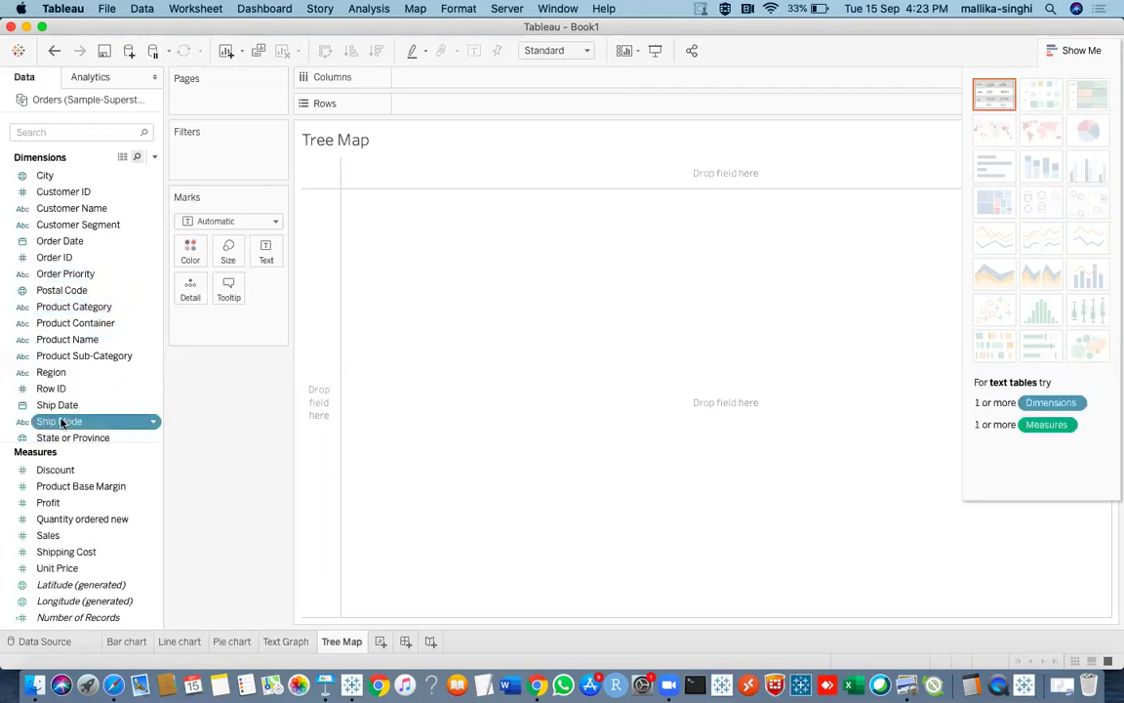
super+click(54, 502)
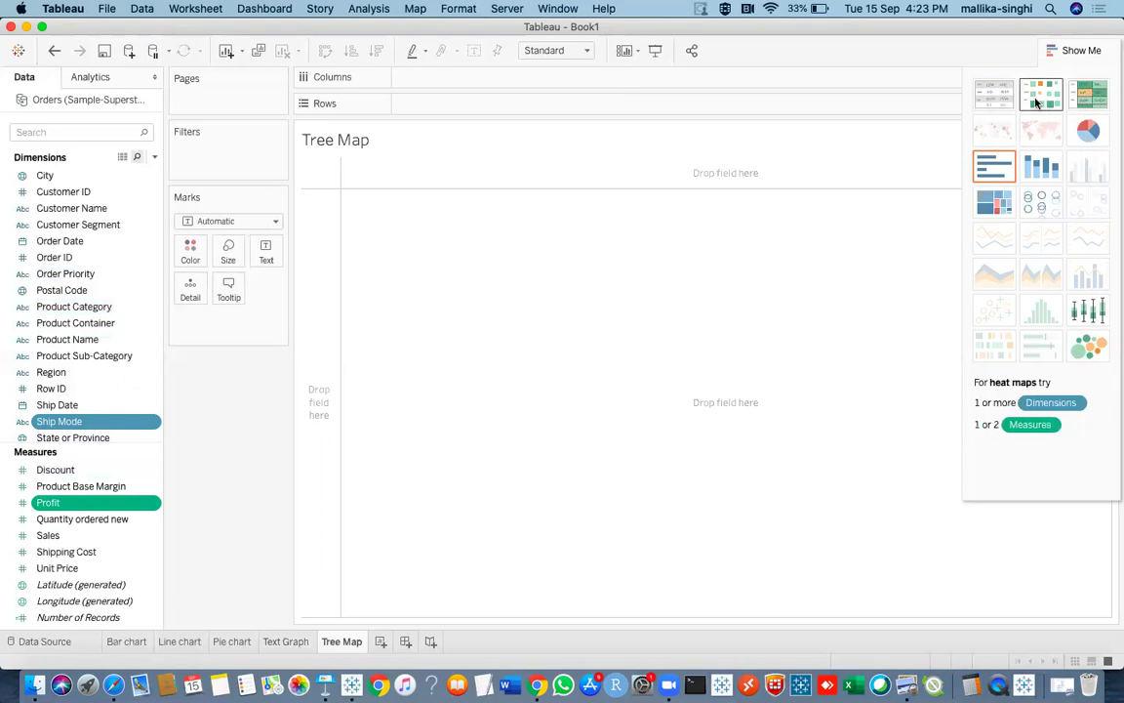
click(983, 205)
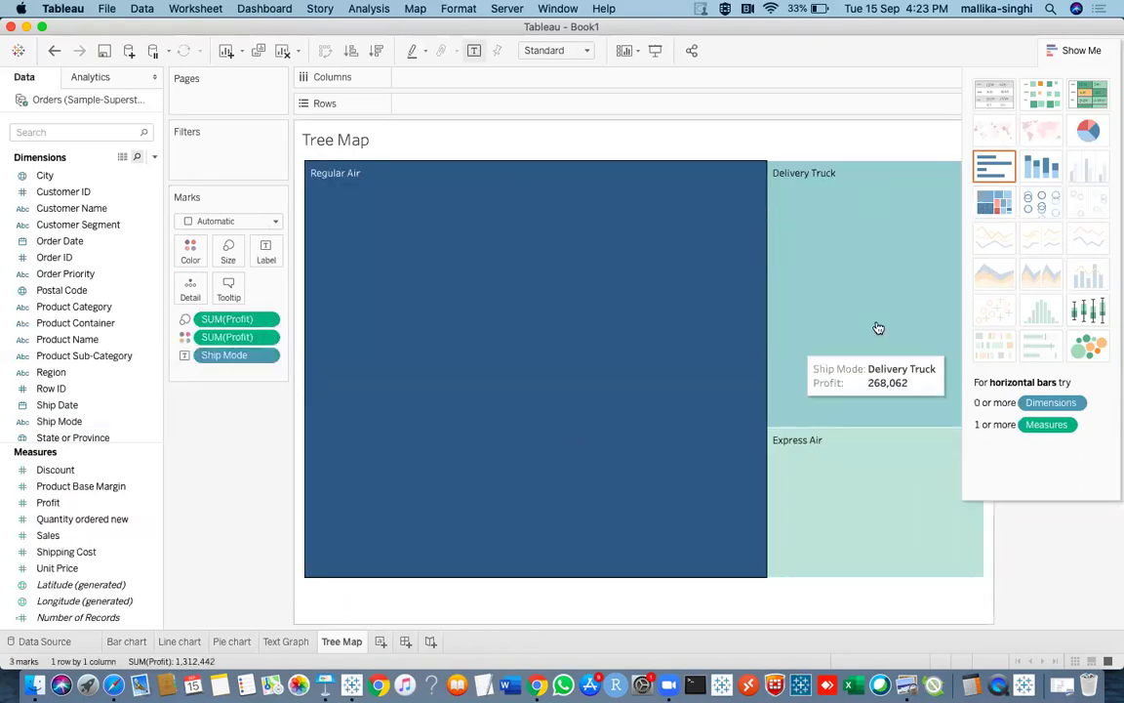
Step: Change the mark type to Circle, drawing one circle per ship mode
click(1080, 51)
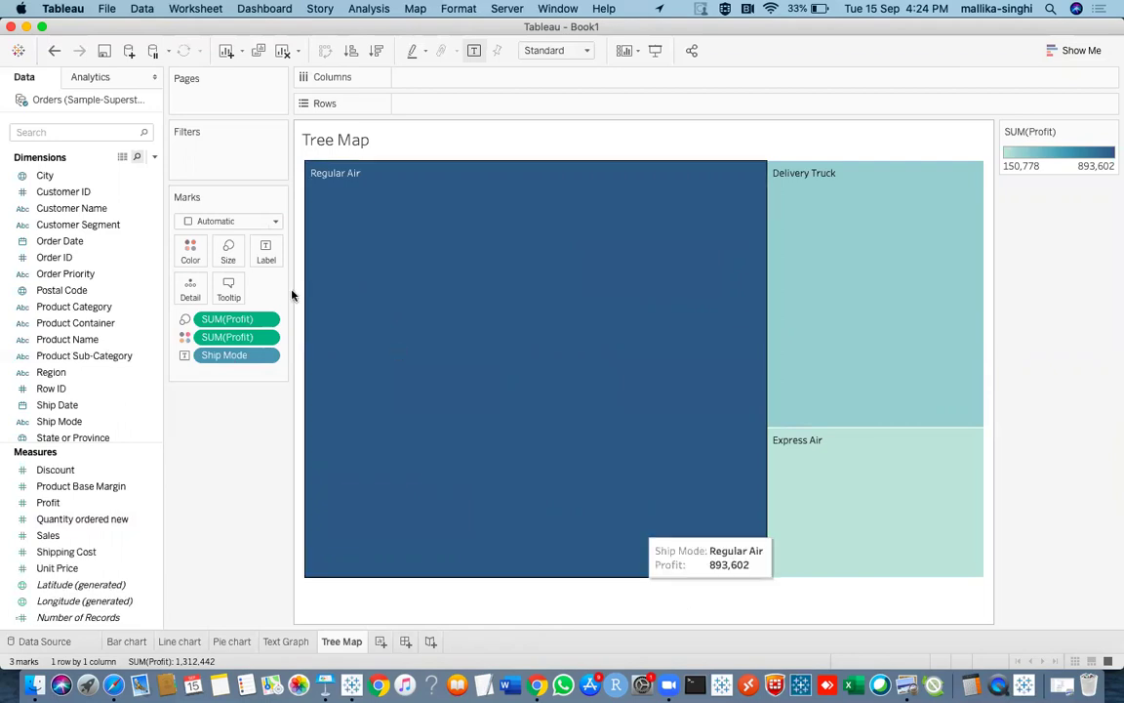
click(216, 220)
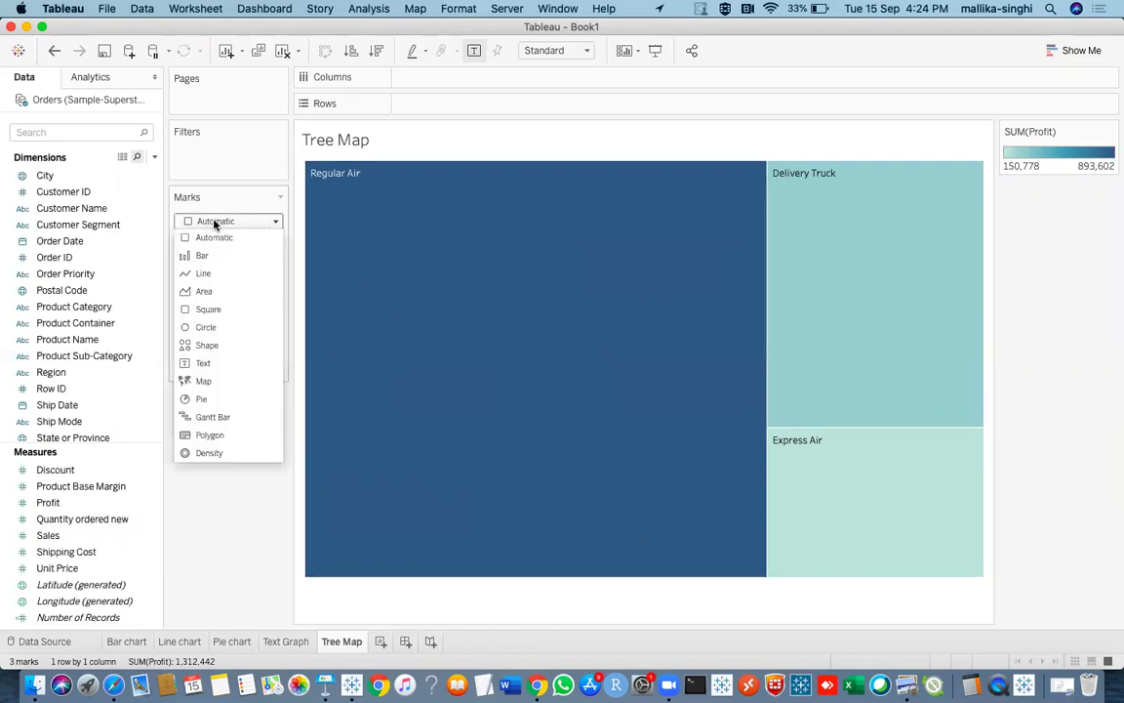
click(198, 347)
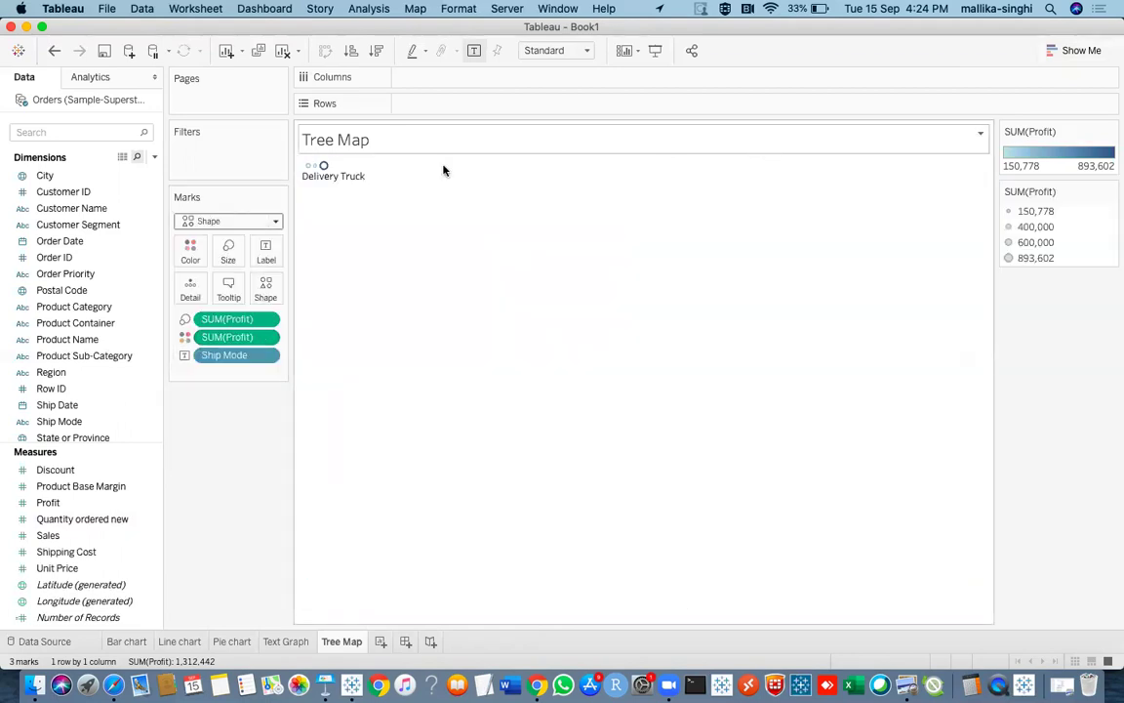
click(273, 221)
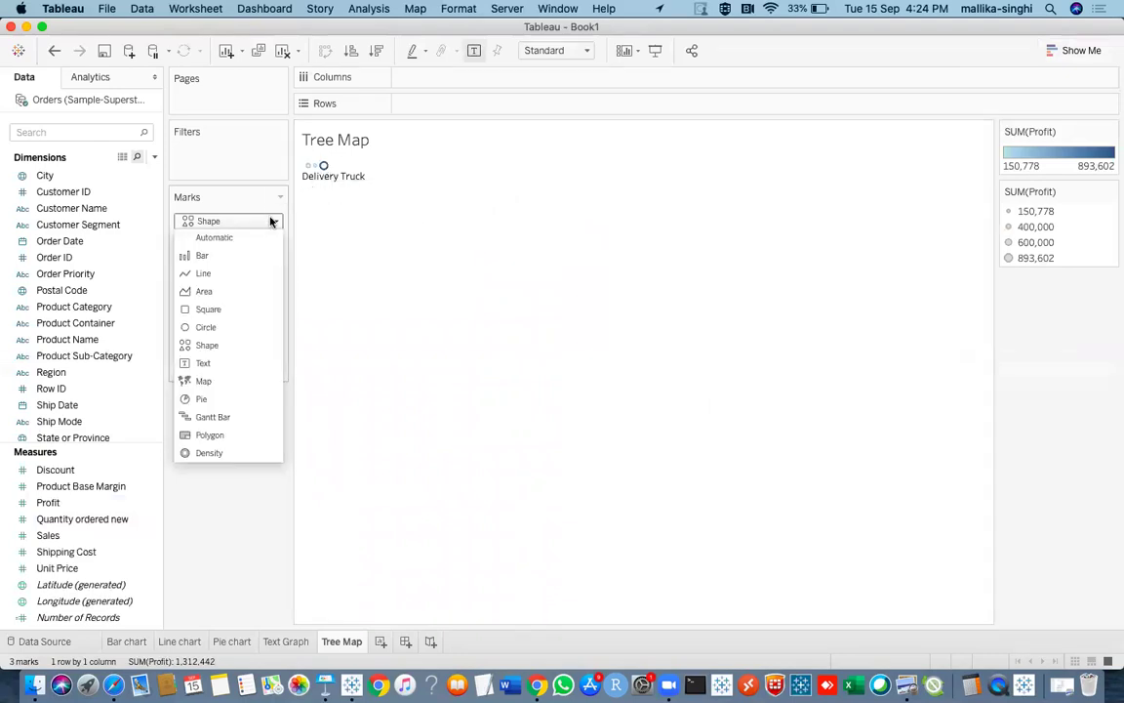
click(203, 329)
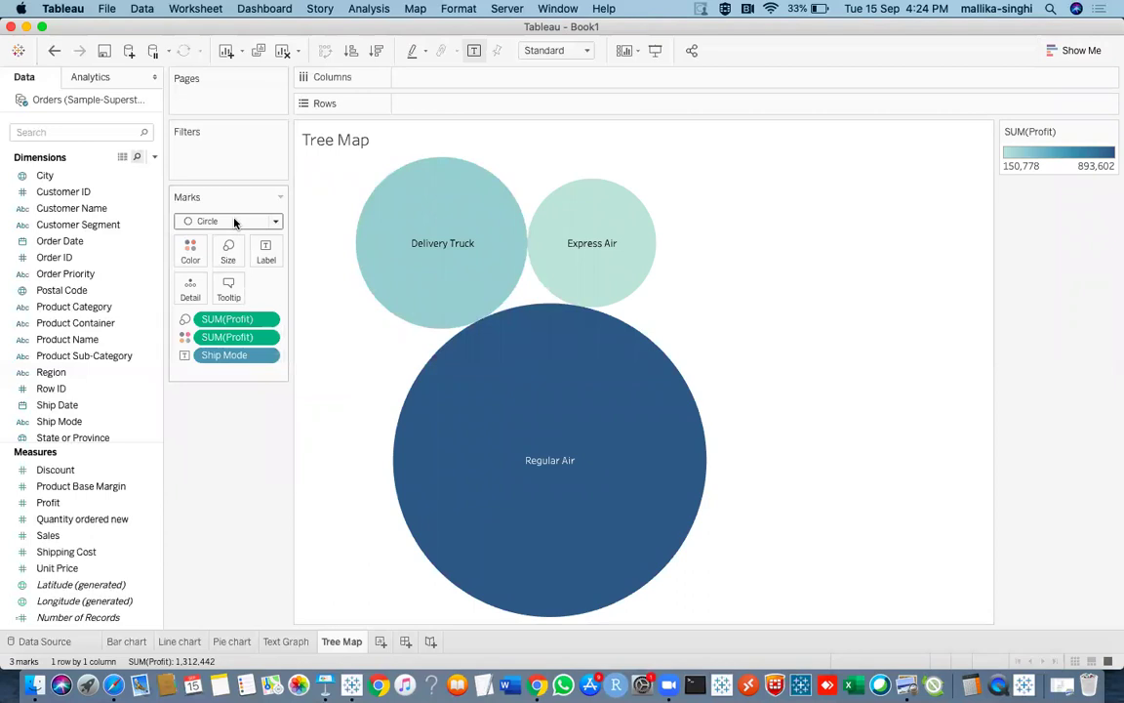
Step: Show mark labels and add Profit to Label, e.g. Regular Air 893,602
click(474, 51)
click(474, 51)
mouse_move(466, 219)
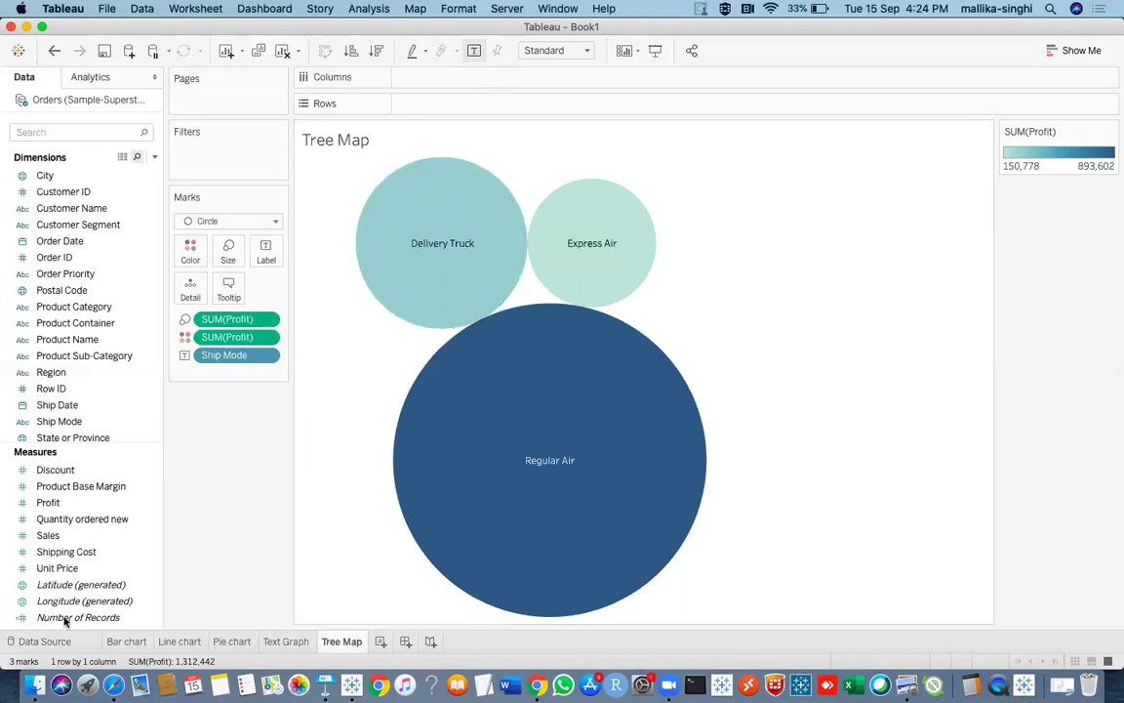
drag(60, 503, 266, 250)
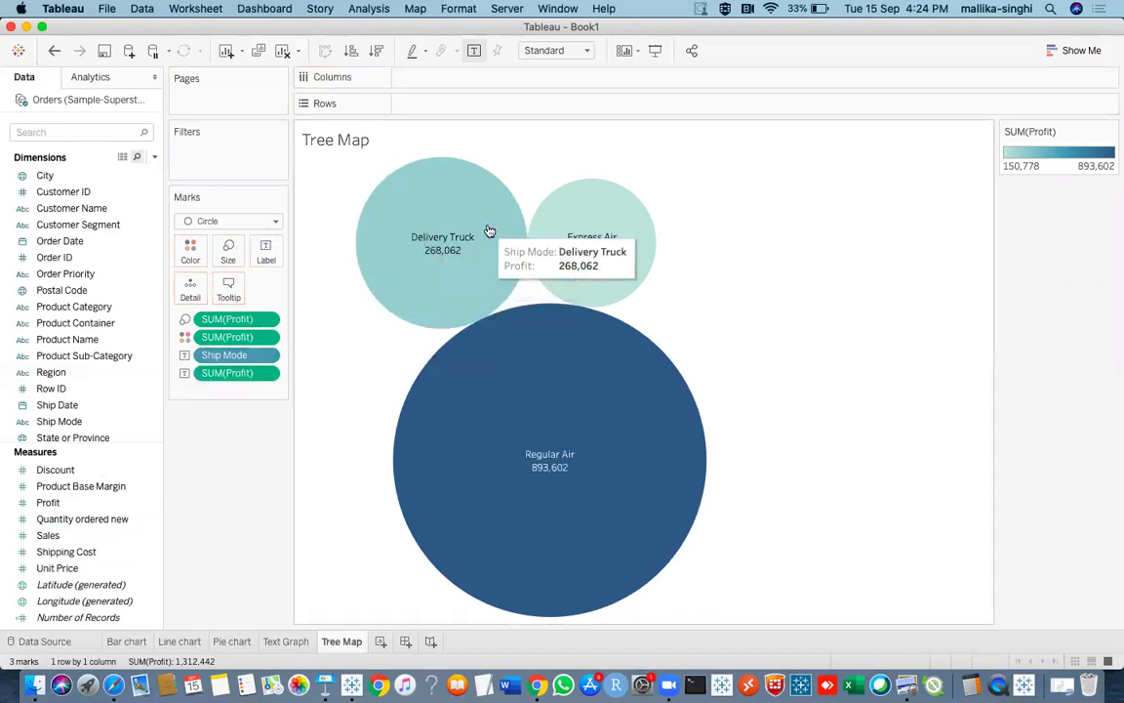
mouse_move(641, 532)
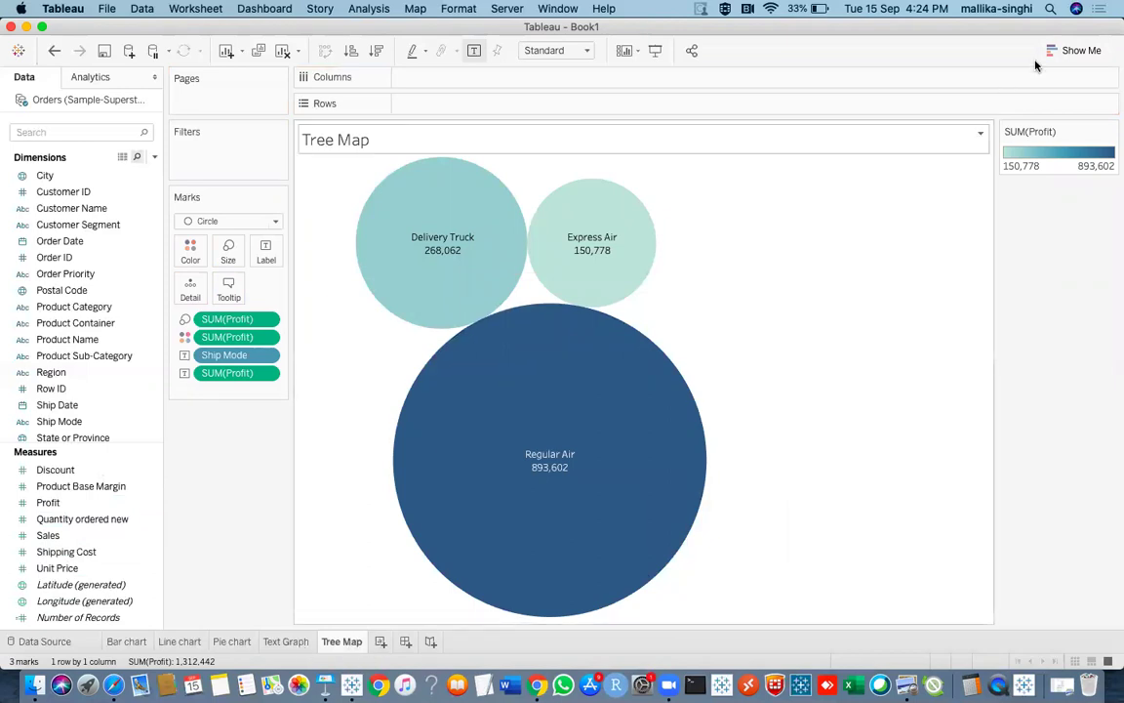
Step: Add a new worksheet named 'Heat Map'
click(1074, 50)
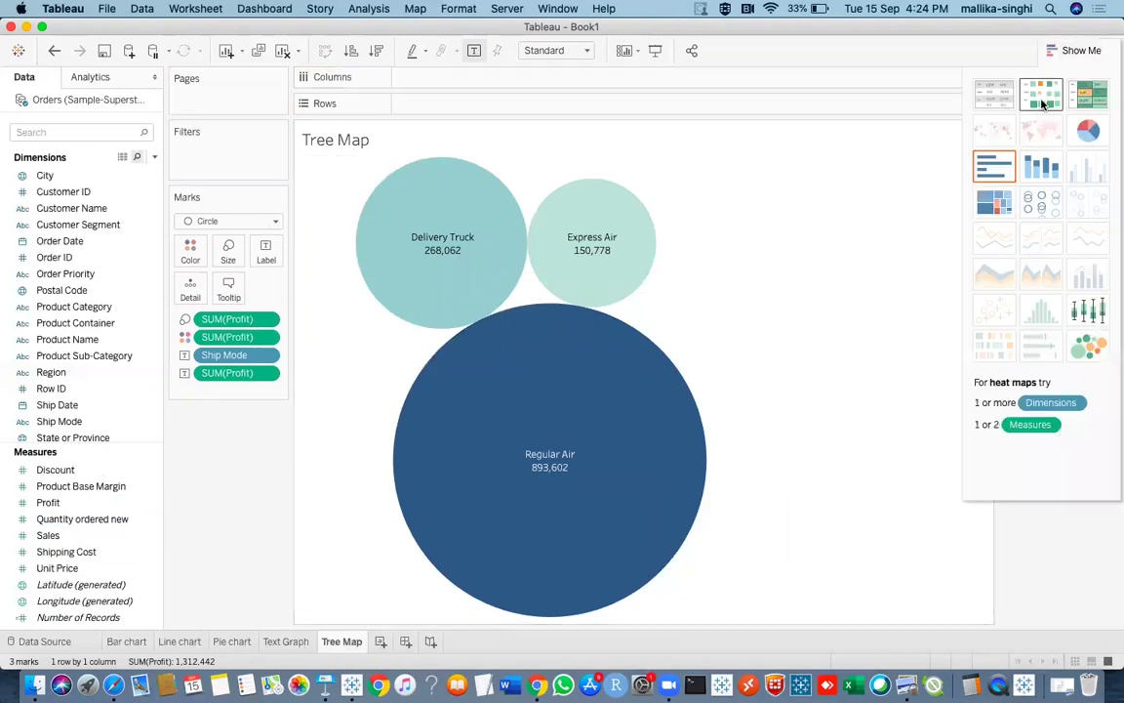
click(381, 641)
double_click(385, 642)
text(Heat Map)
key(Return)
Step: Build a heat map of Profit by Ship Mode, with squares sized by profit
click(62, 420)
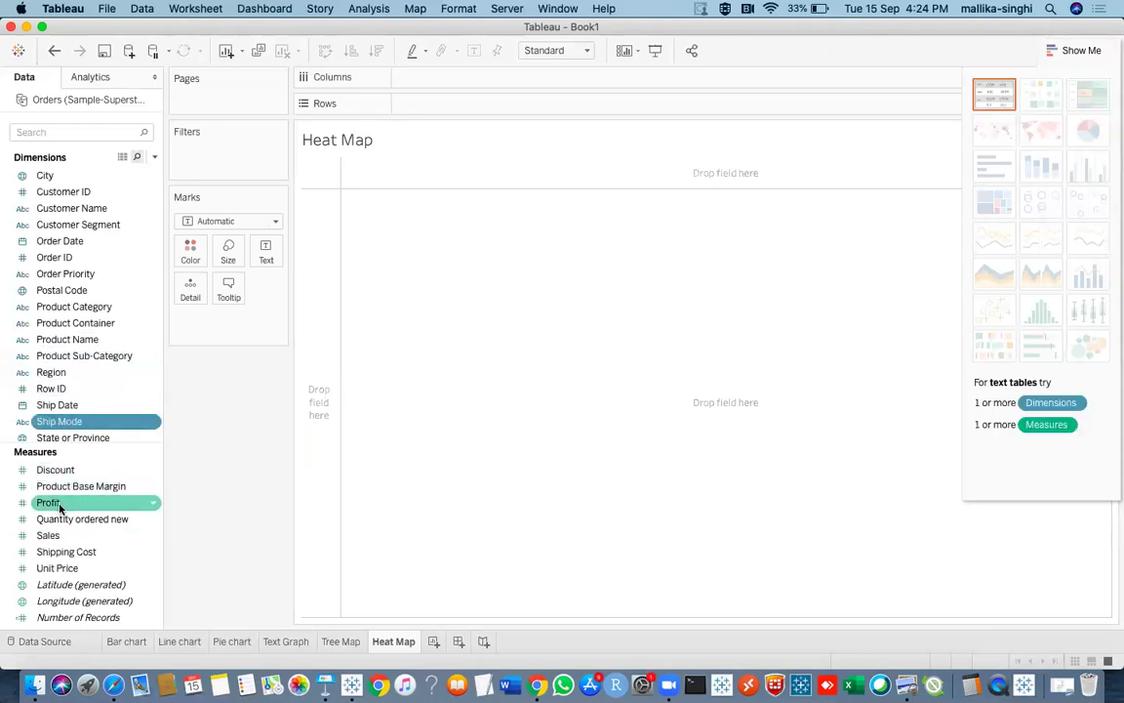
click(341, 641)
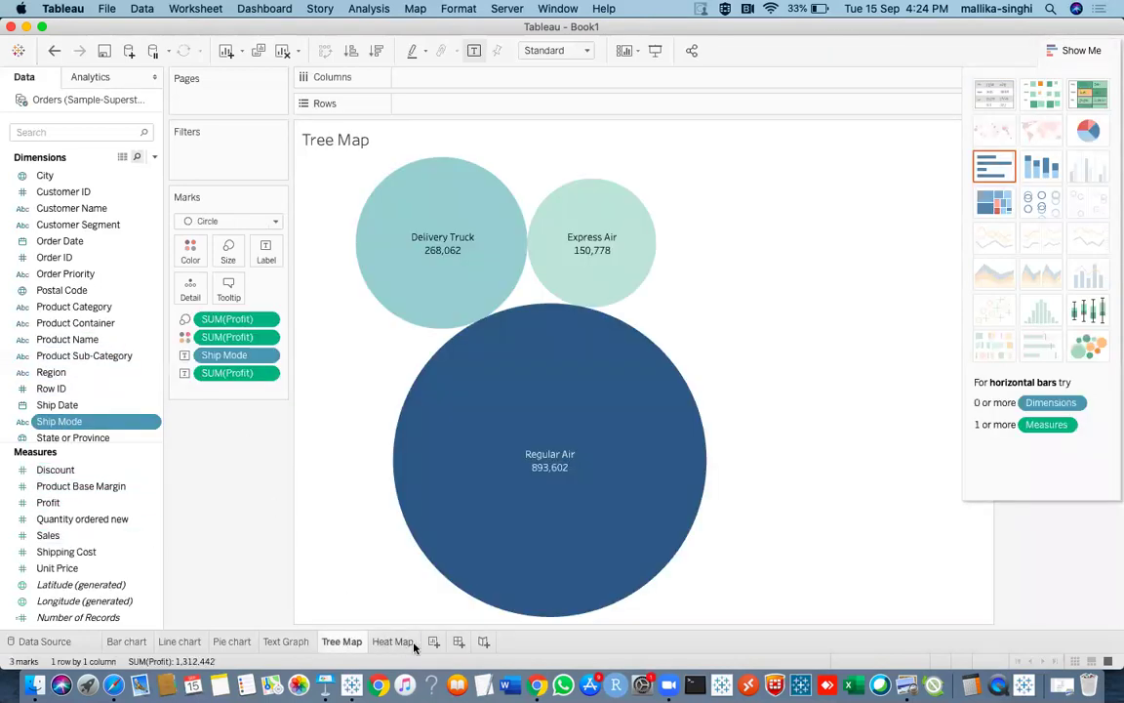
click(412, 642)
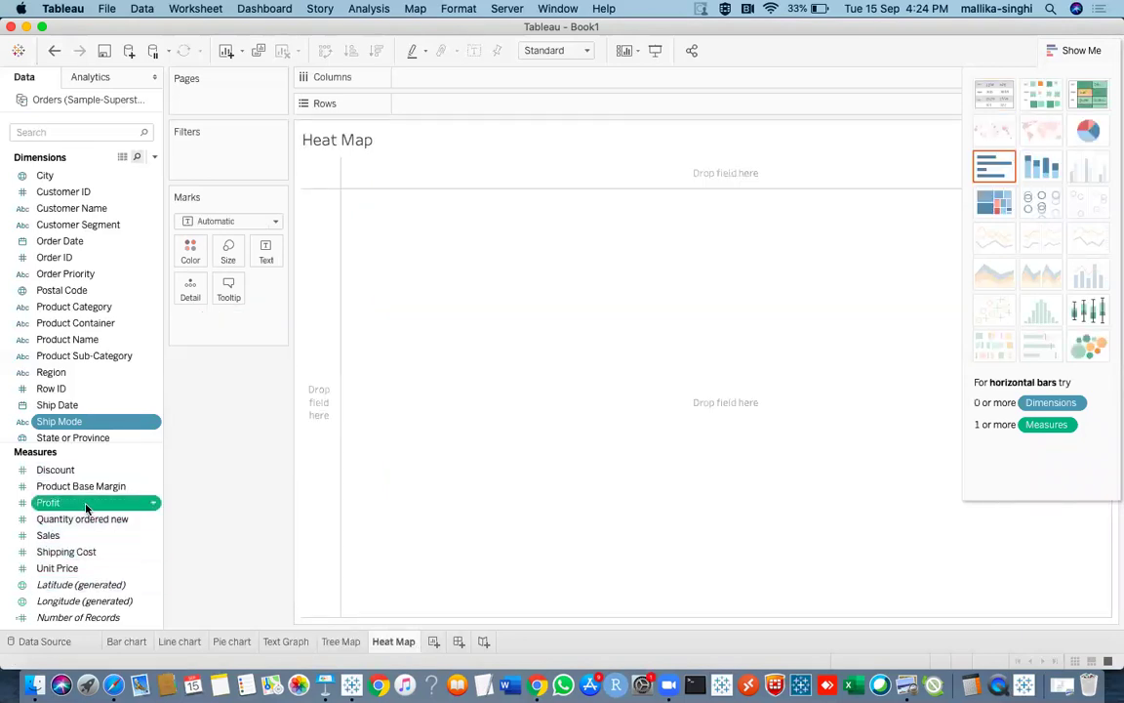
click(1039, 96)
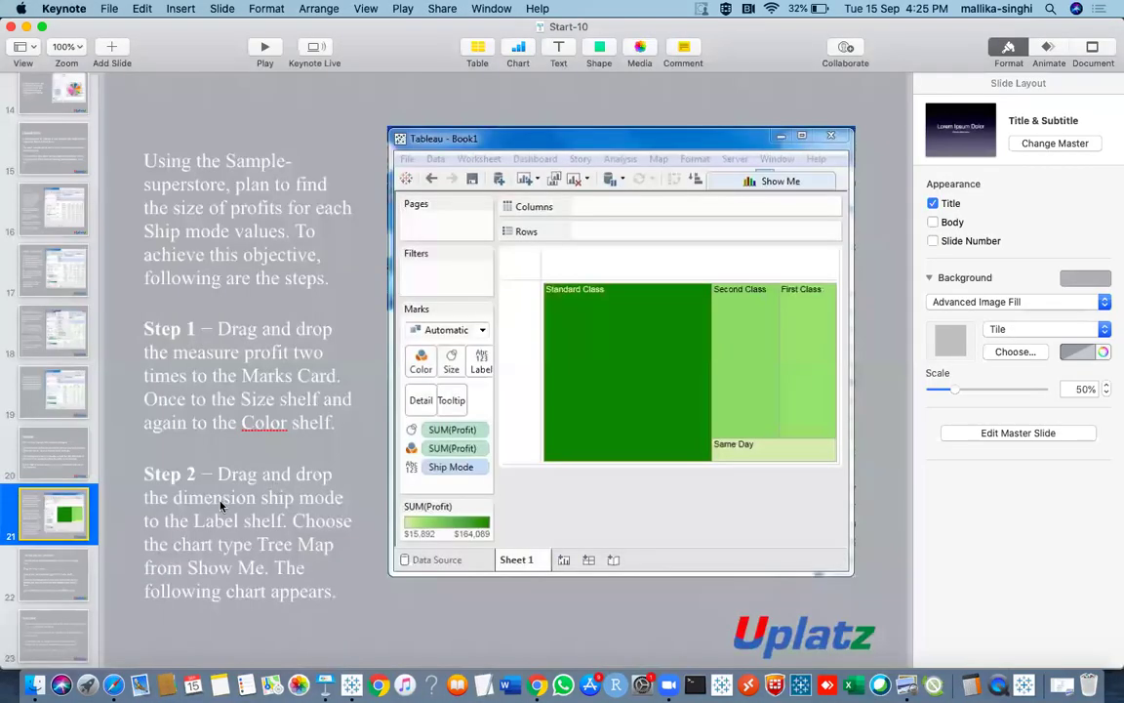
Step: Review the Heat Chart introduction and step slides in Keynote
scroll(46, 518, down, 3)
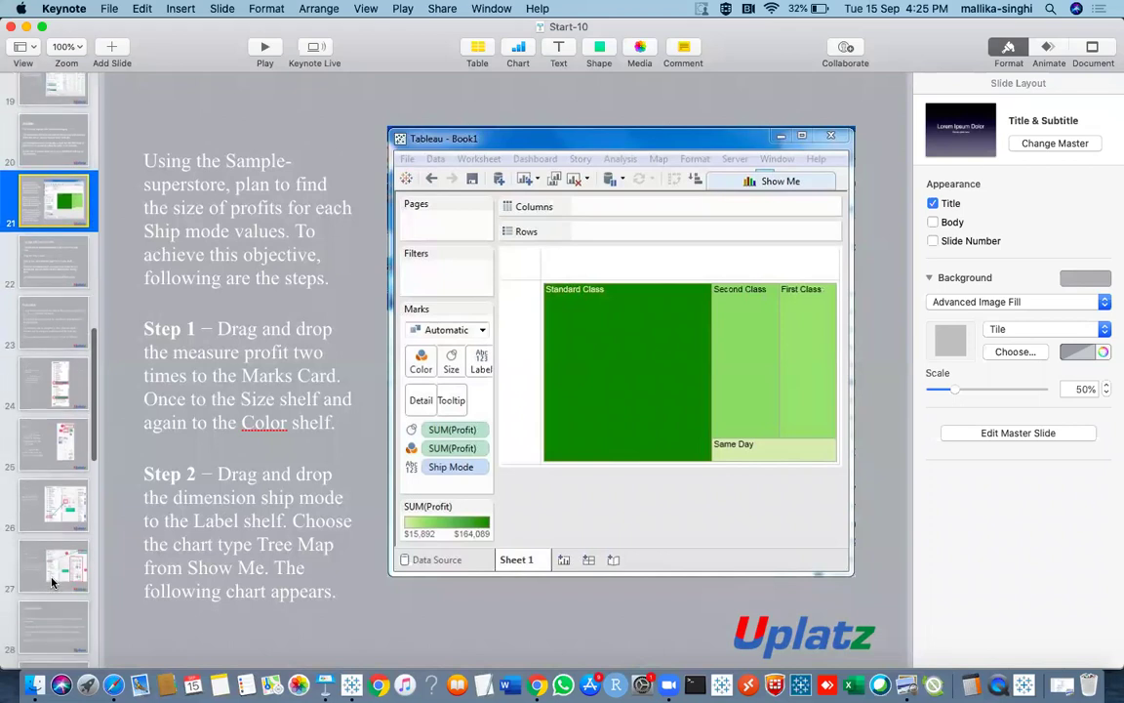
click(51, 571)
click(49, 508)
click(56, 314)
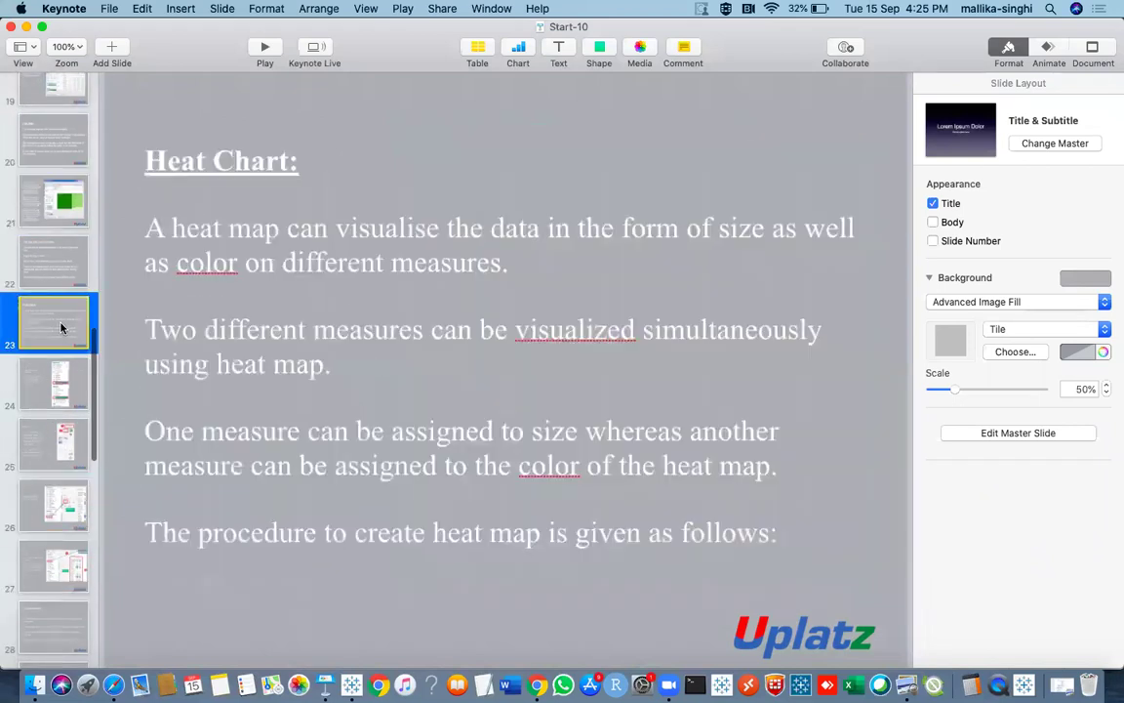
scroll(59, 401, down, 5)
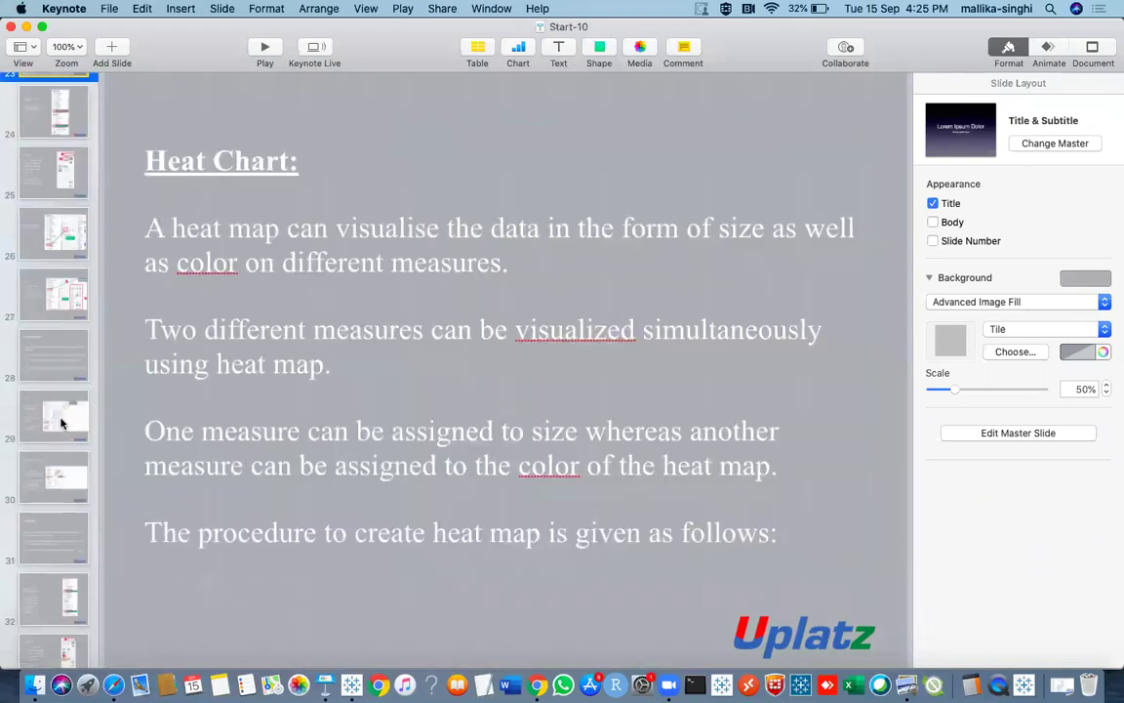
key(super+Tab)
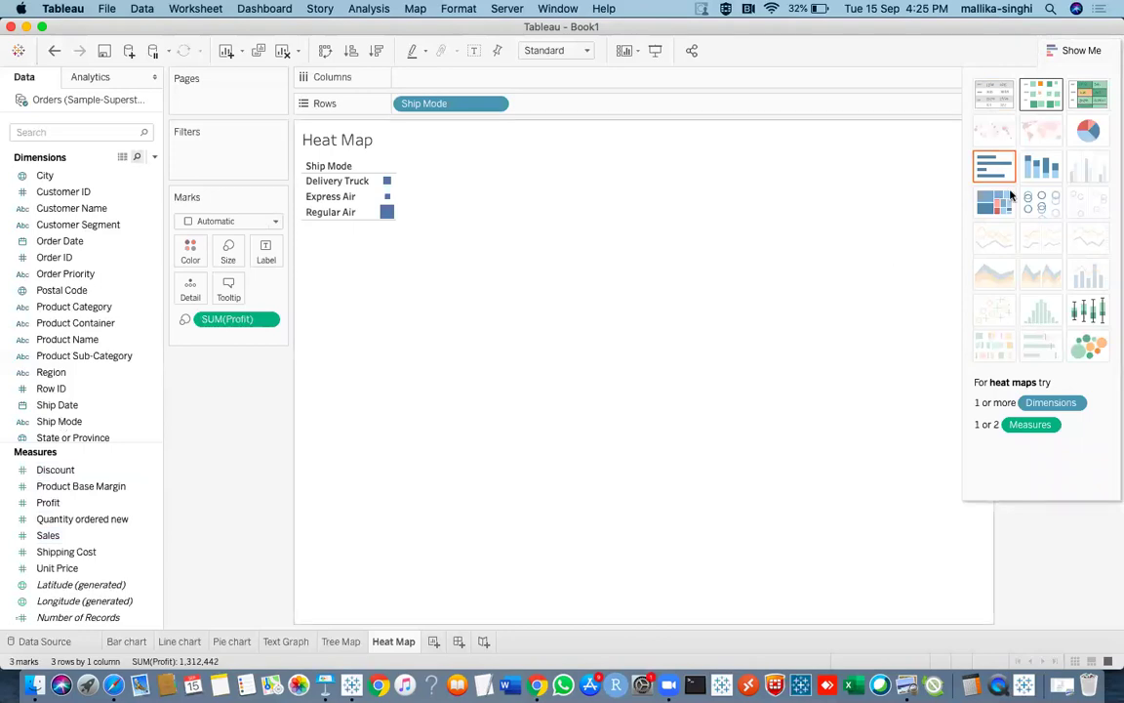
key(super+Tab)
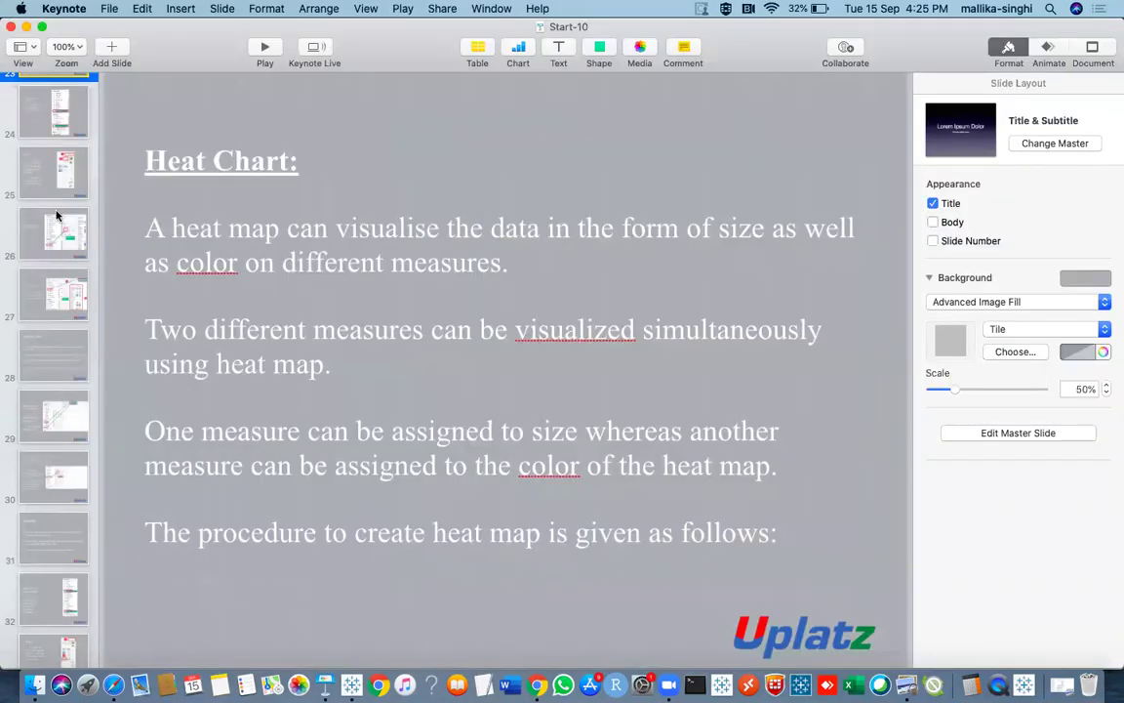
Step: Step through to slide 28, Scatter Plot Chart, then return to Tableau
click(47, 293)
click(37, 392)
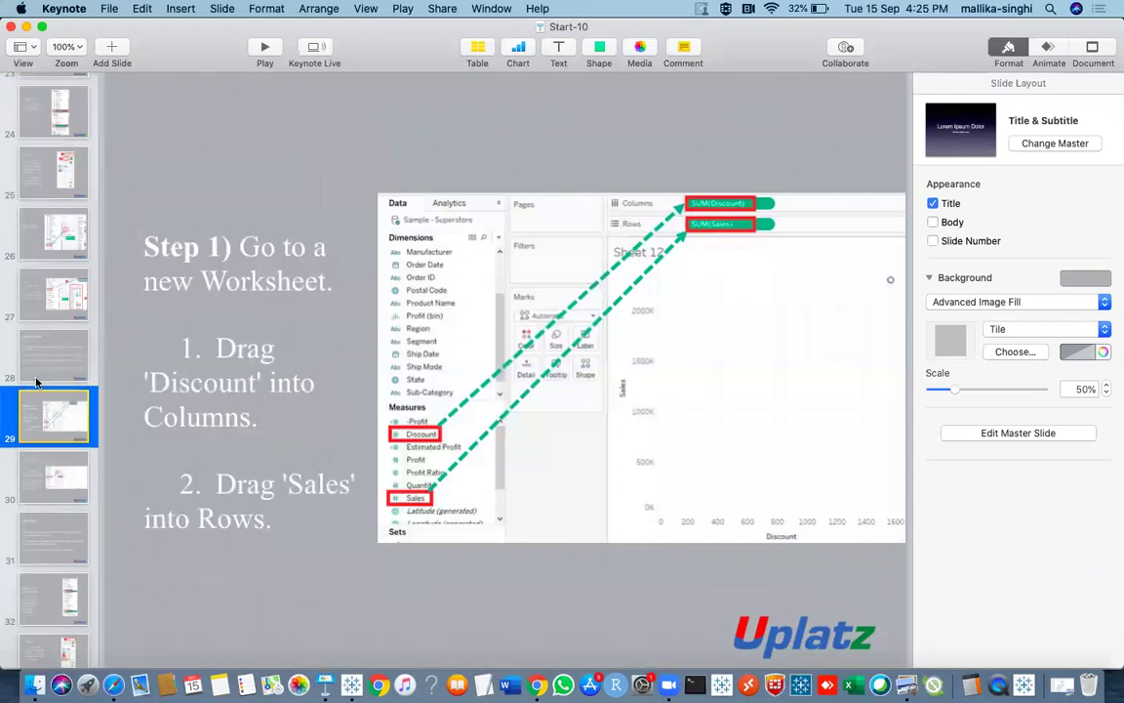
click(35, 356)
click(50, 296)
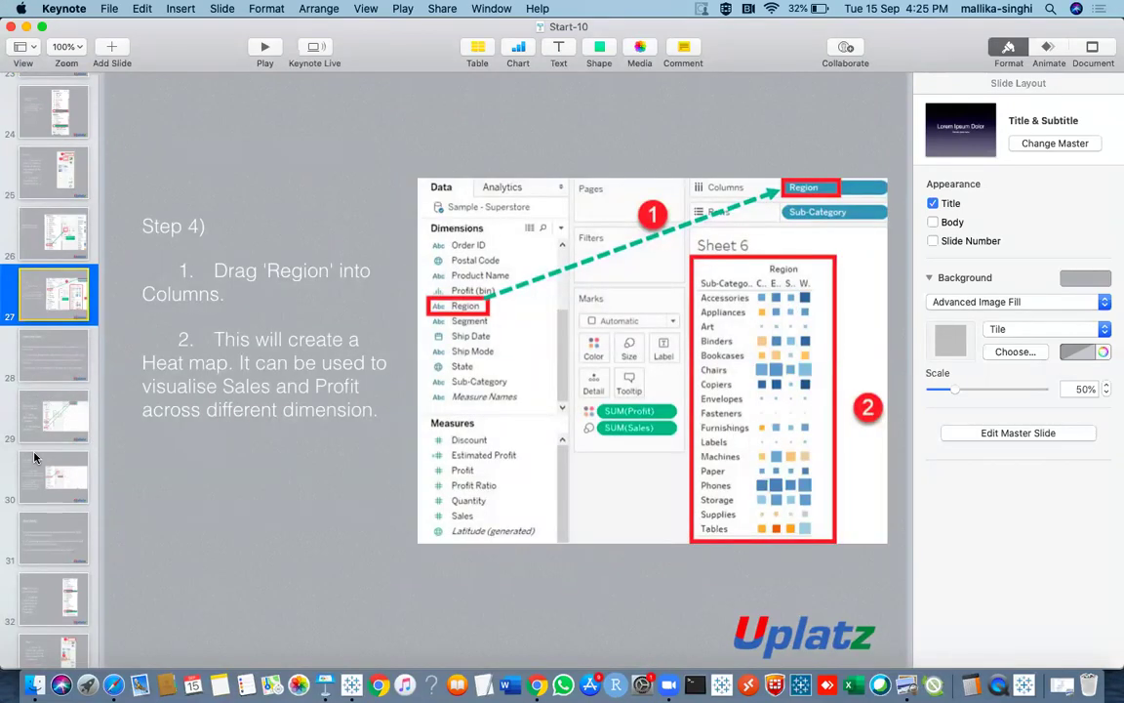
click(33, 414)
click(40, 334)
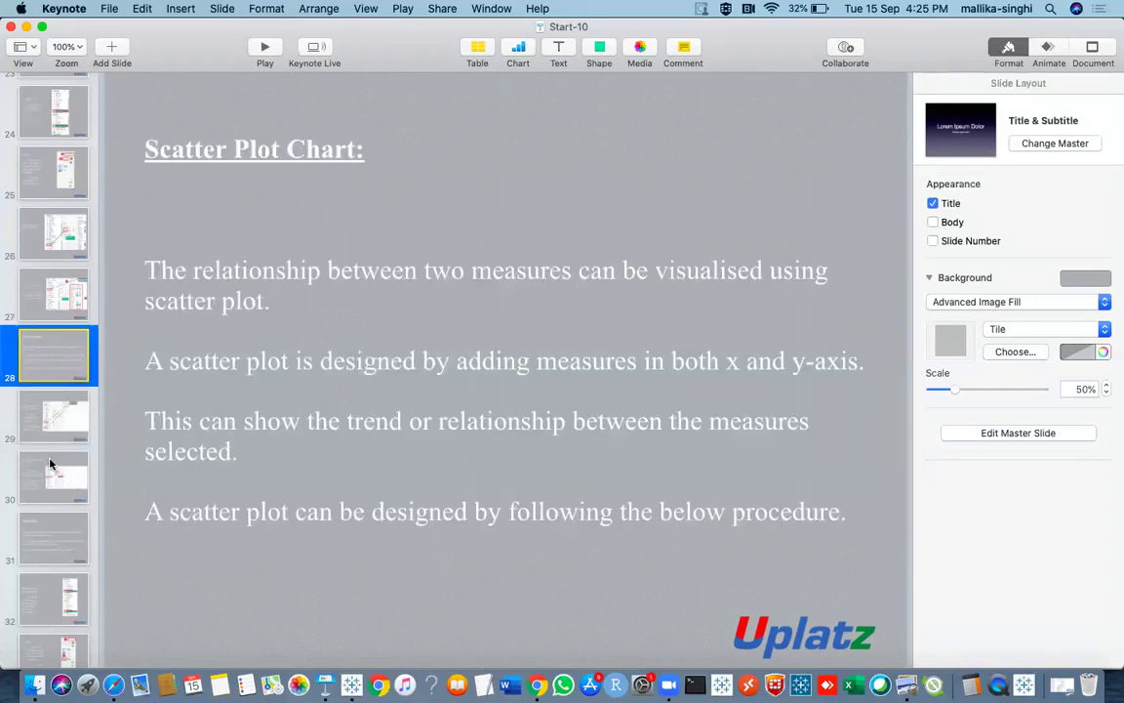
key(super+Tab)
Step: Add a new worksheet named 'Scatter Plot'
click(427, 642)
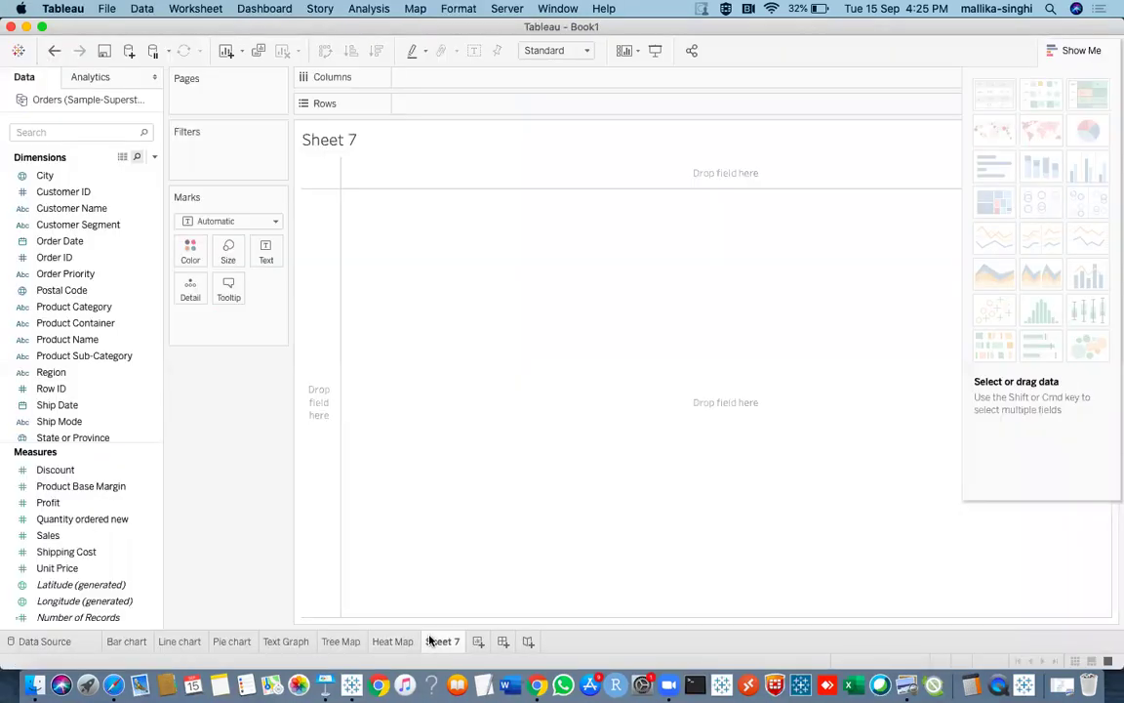
double_click(439, 644)
text(Scatter Plot)
key(Return)
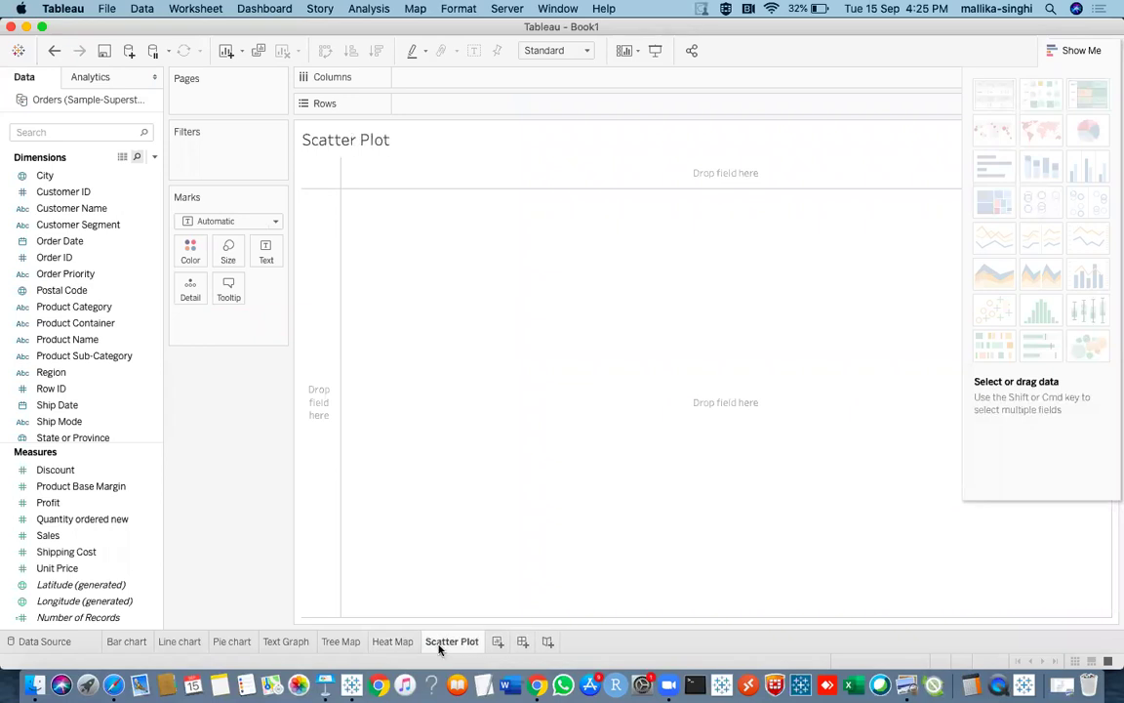
Step: Select Profit and Sales and plot SUM(Sales) against SUM(Profit) as a scatter chart
mouse_move(998, 312)
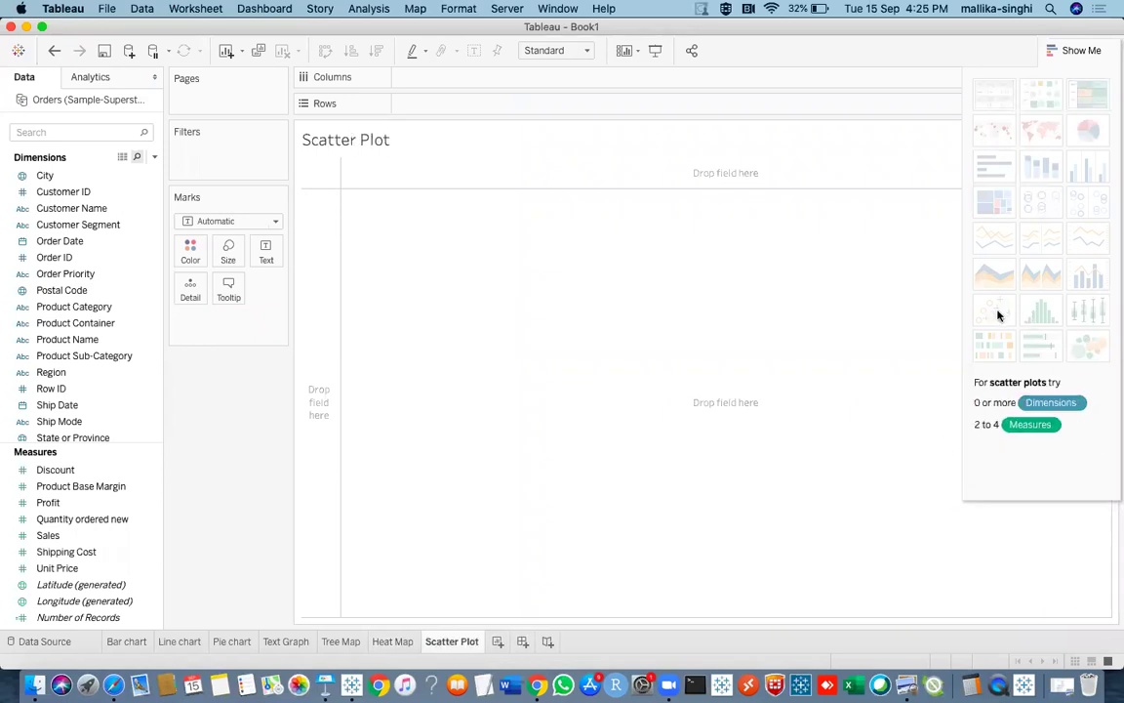
click(43, 537)
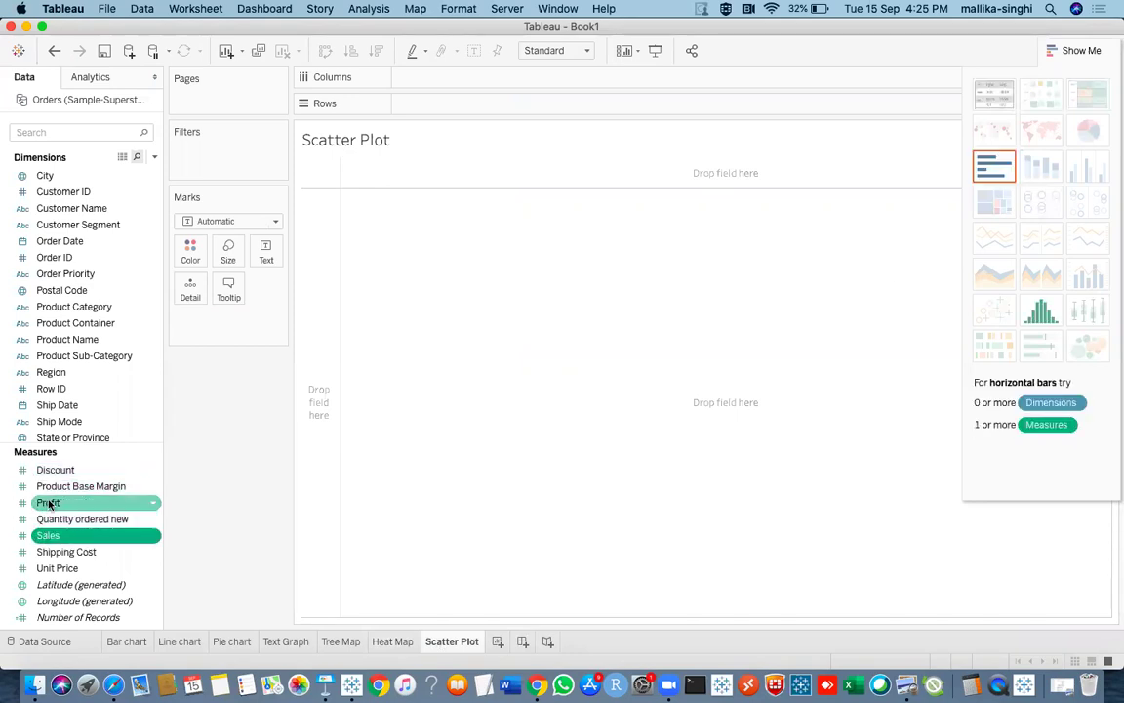
click(47, 503)
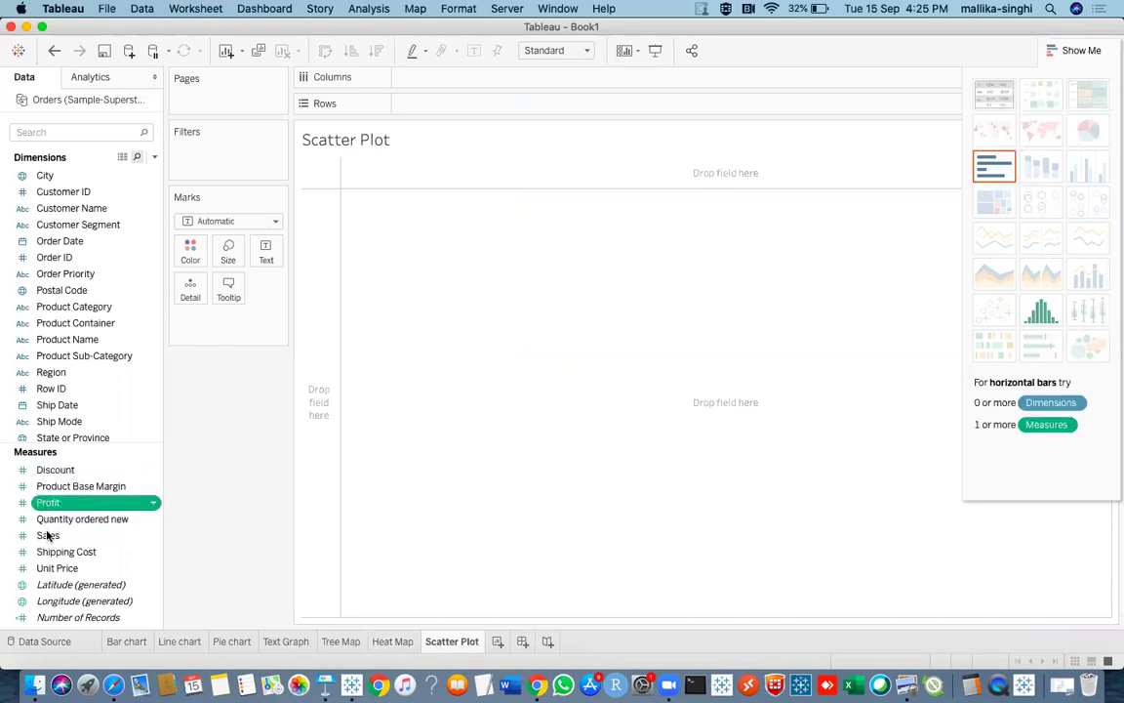
shift+click(51, 535)
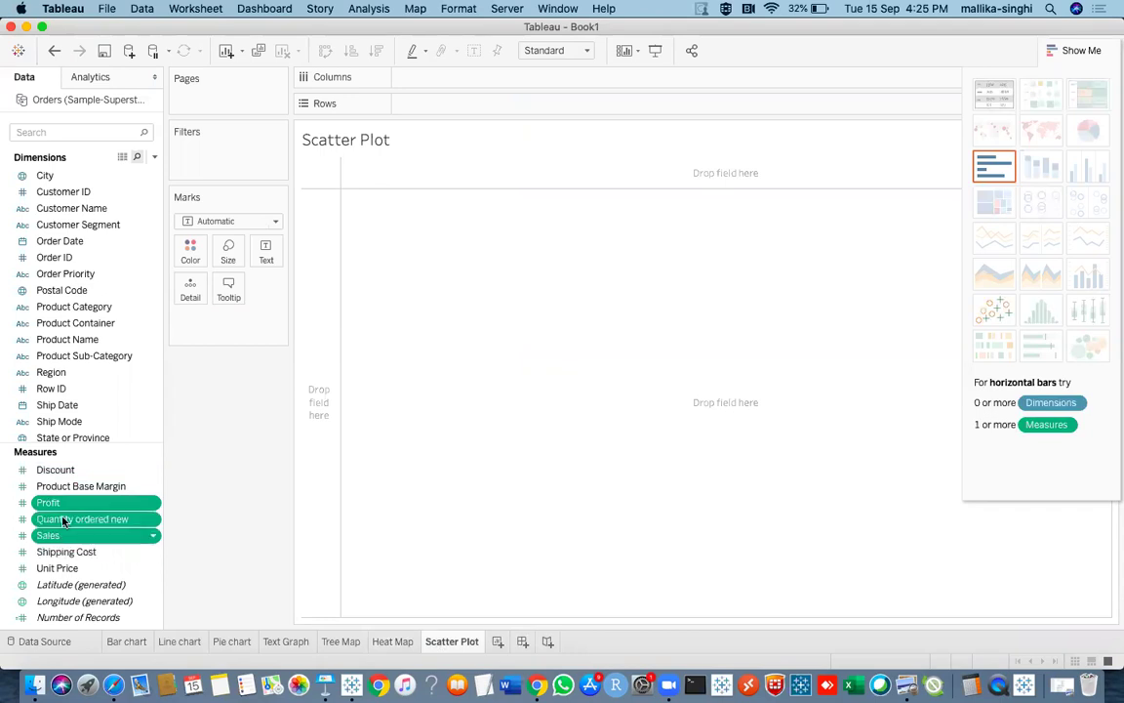
click(67, 518)
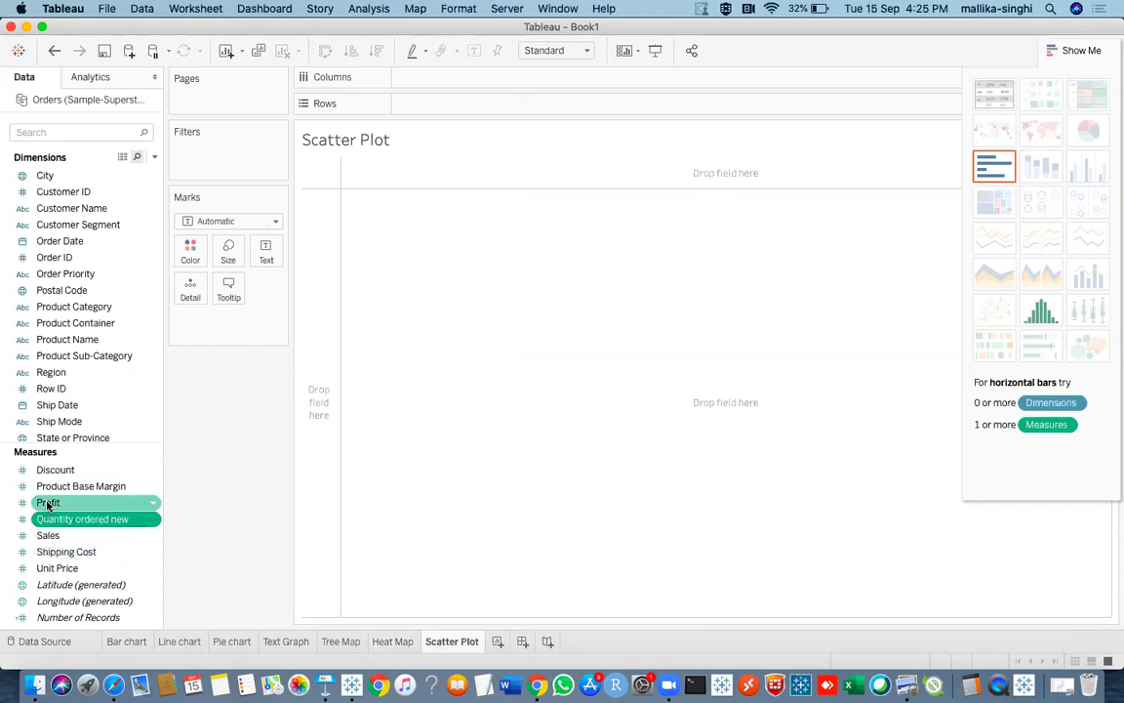
click(48, 504)
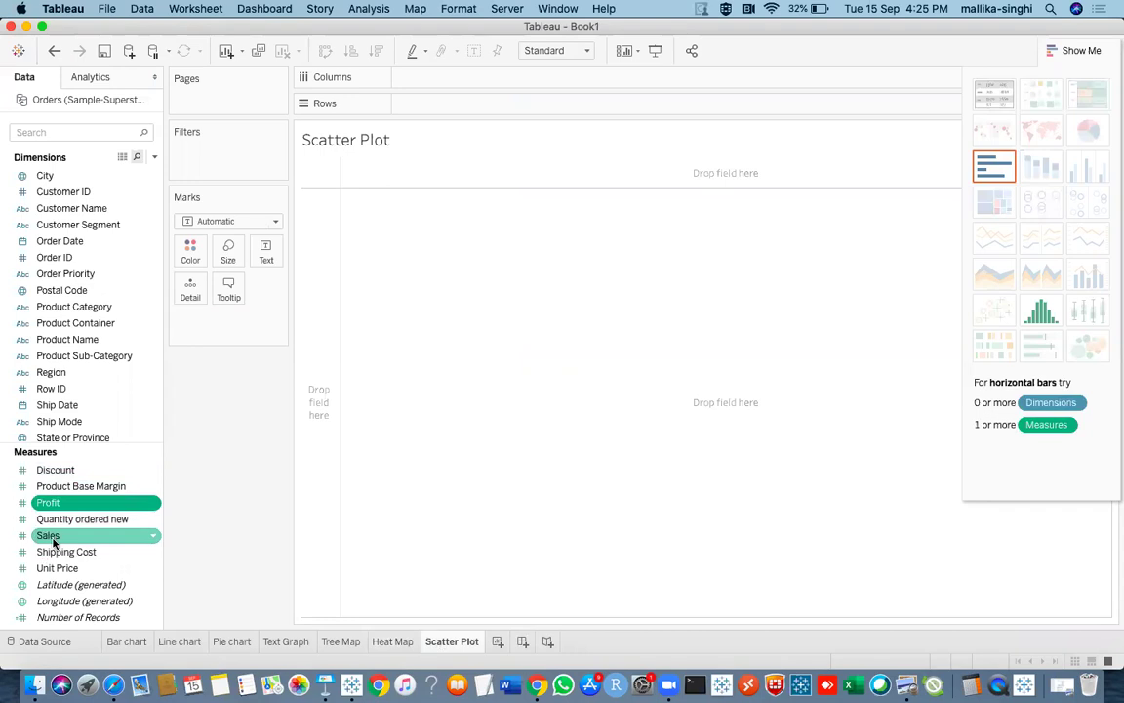
right_click(54, 540)
click(188, 562)
click(60, 504)
super+click(55, 537)
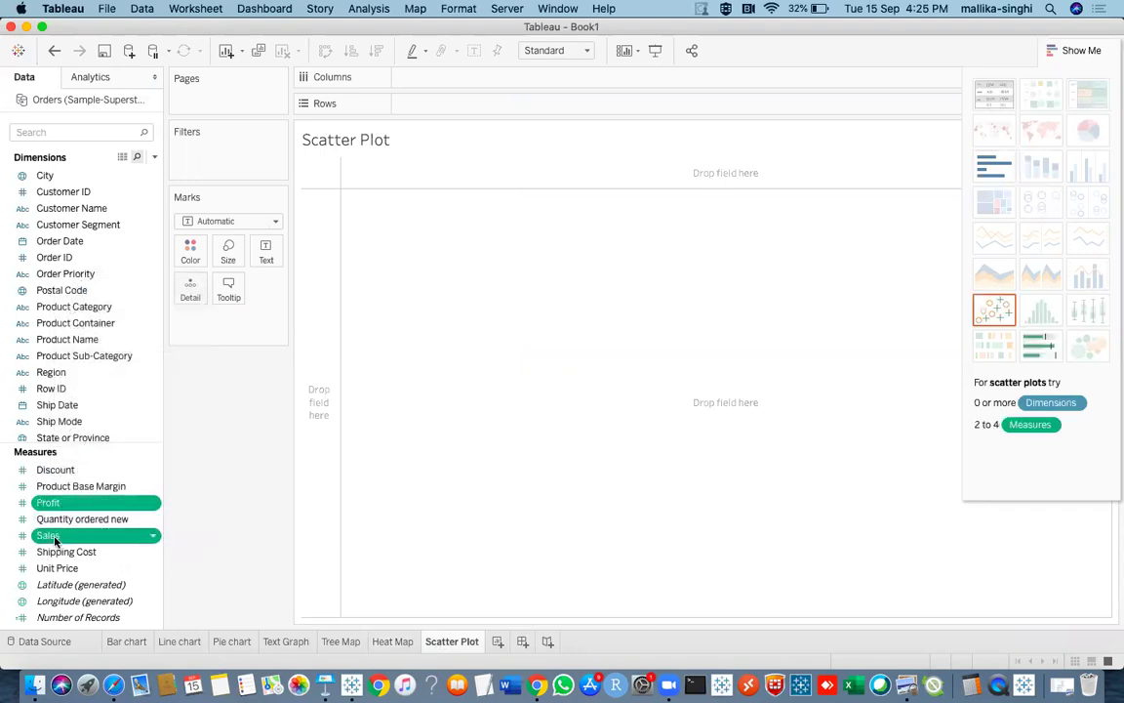
click(993, 313)
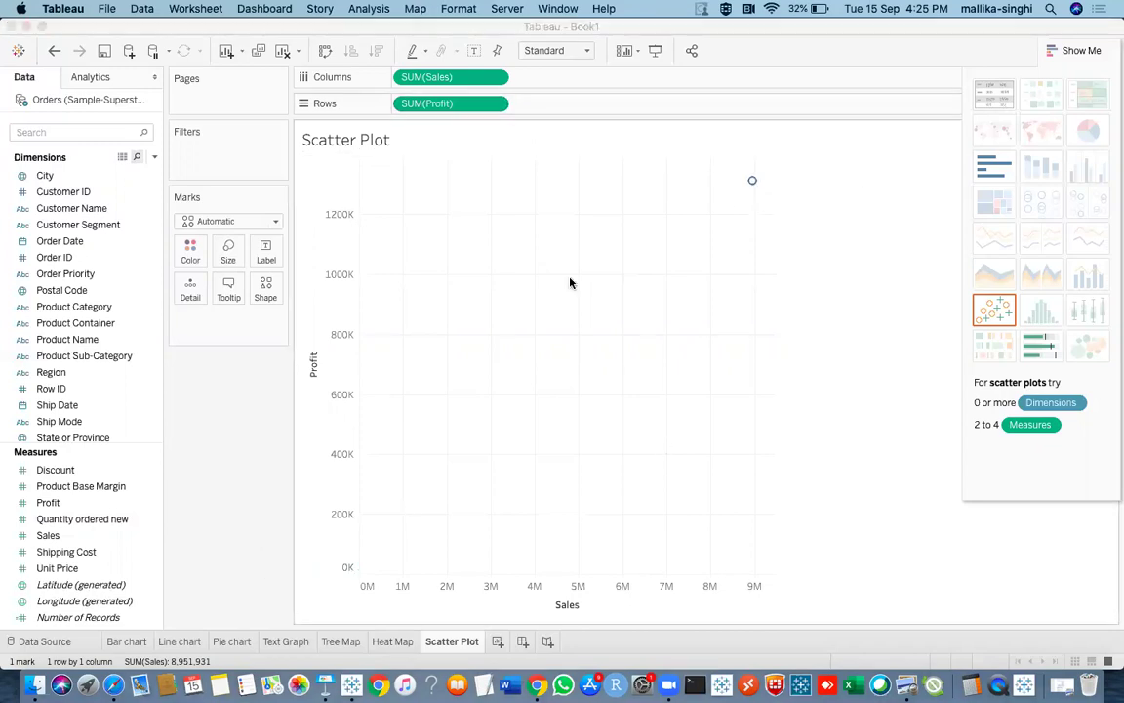
key(super+Tab)
Step: Colour the scatter points by Product Sub-Category and close Show Me to reveal the legend
click(75, 422)
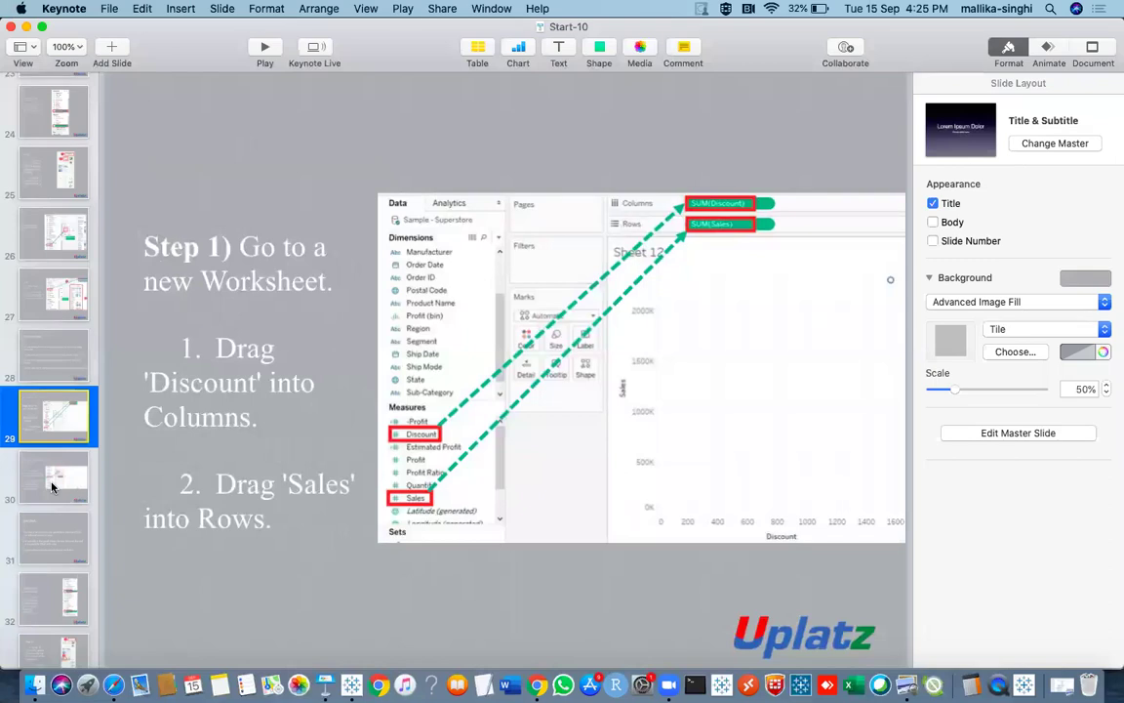
click(52, 485)
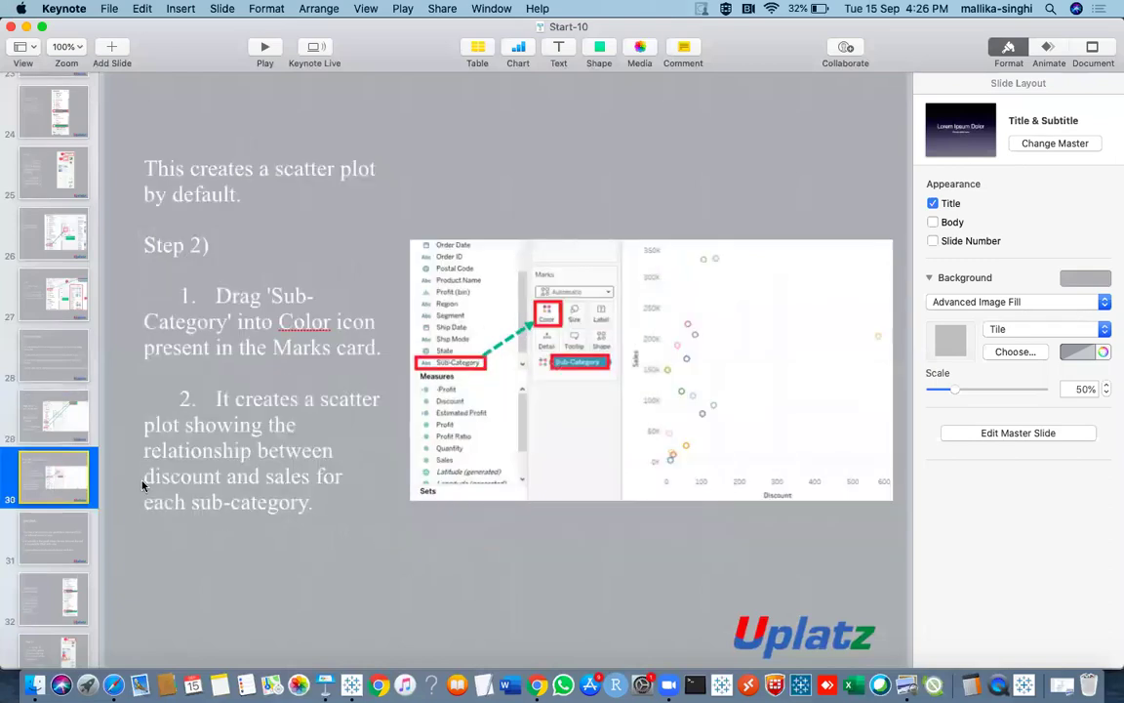
key(super+Tab)
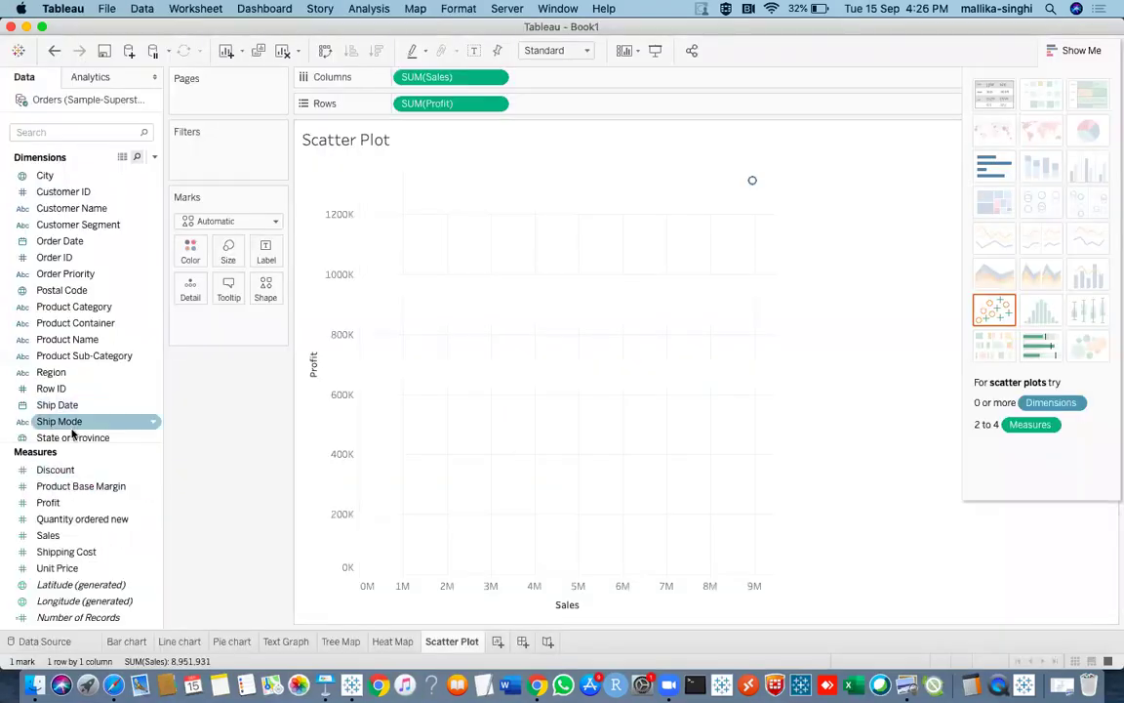
scroll(91, 343, down, 1)
drag(93, 324, 190, 254)
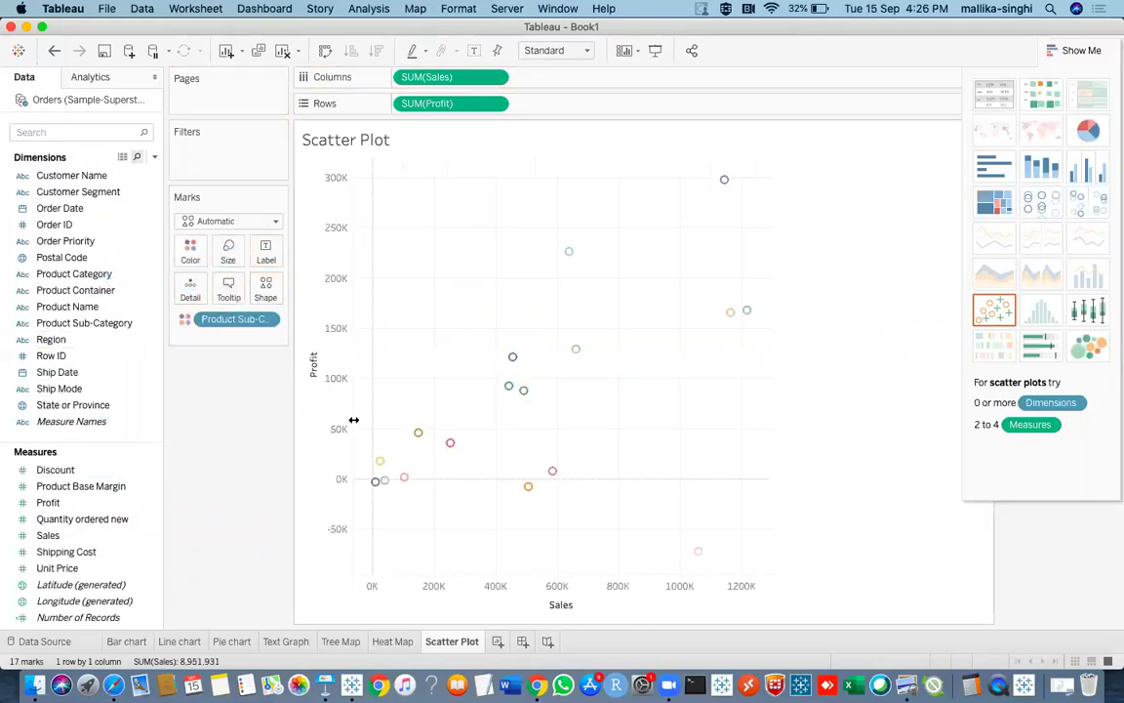
click(1062, 53)
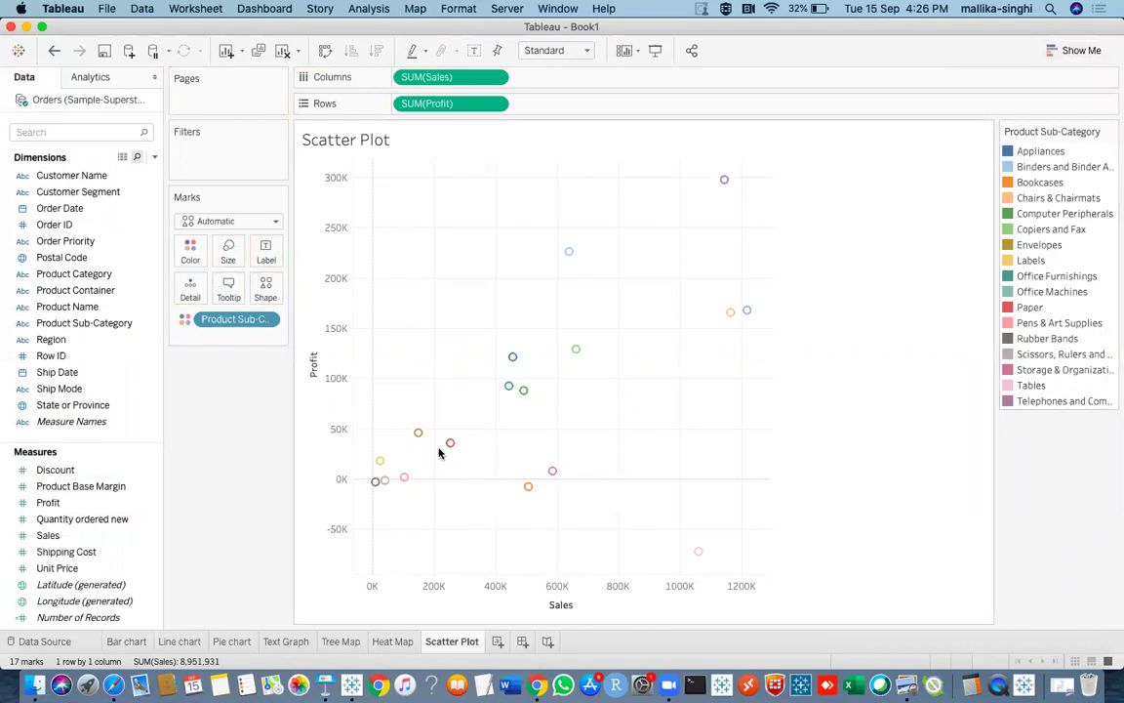
mouse_move(450, 446)
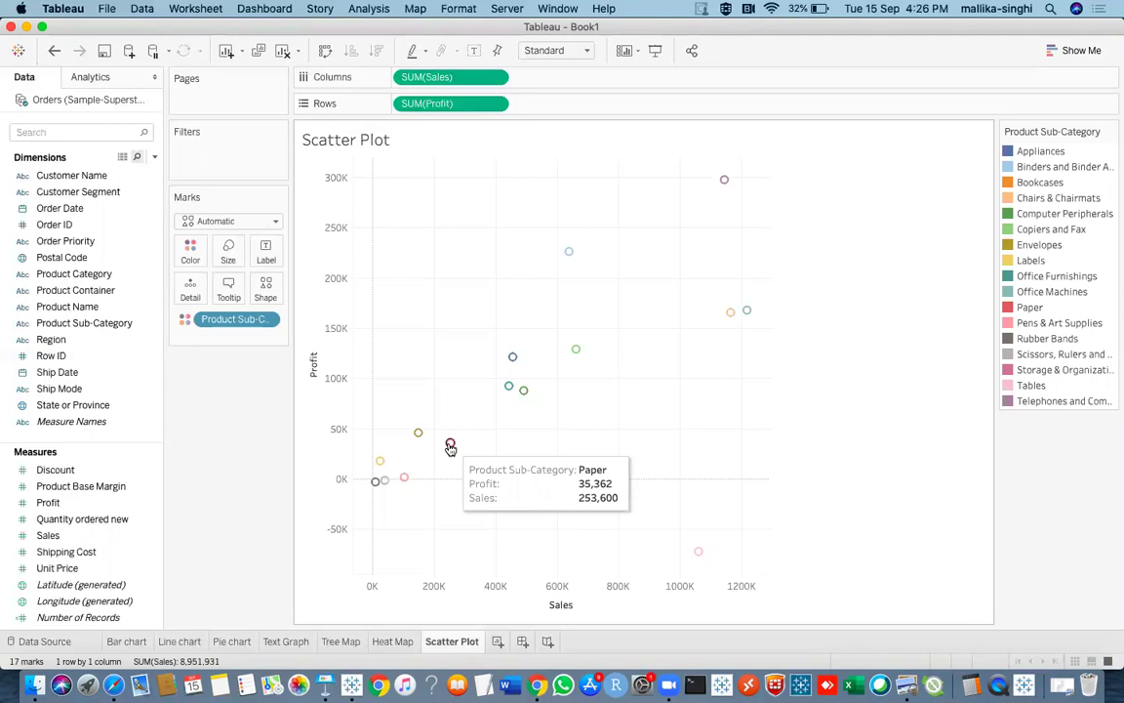
Step: Look up the Area Chart slide in the Keynote tutorial
key(super+Tab)
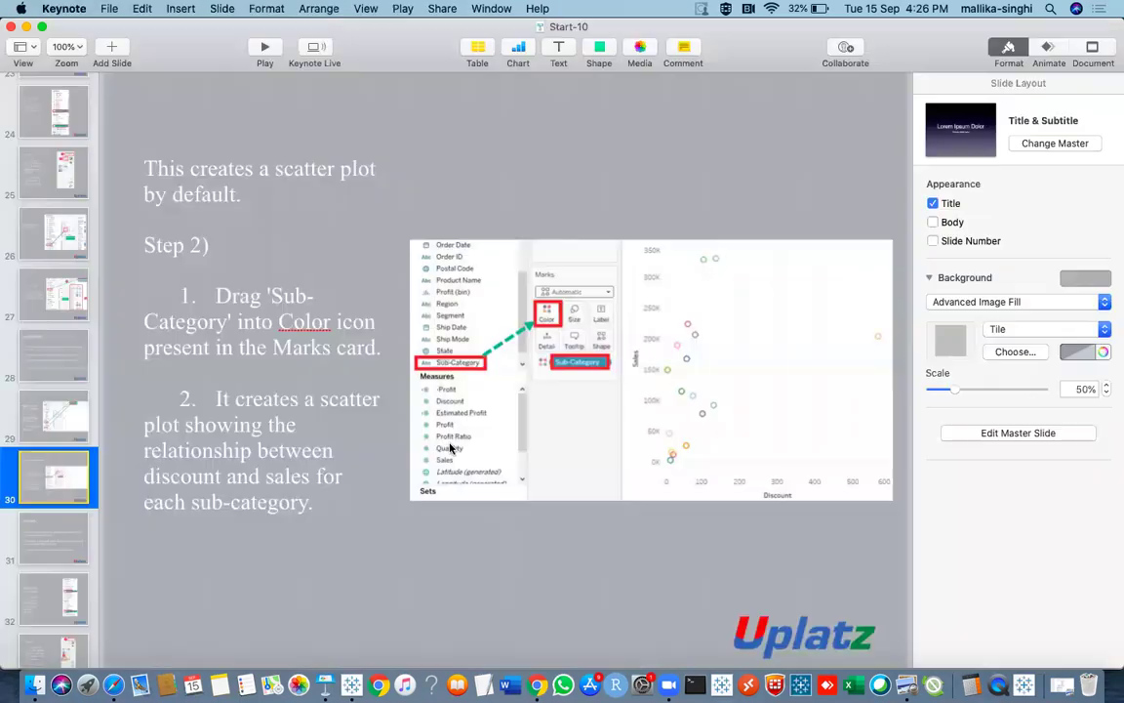
click(59, 532)
key(super+Tab)
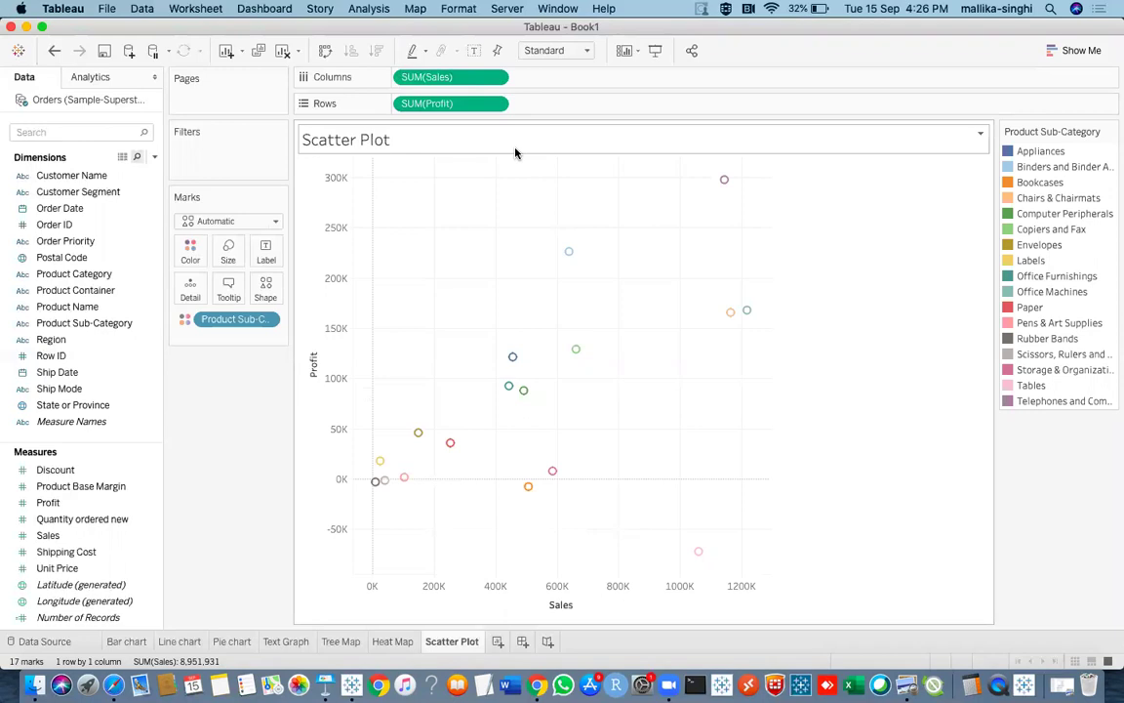
Step: Add a trend line to the Sales vs Profit scatter plot from the Analytics pane
click(82, 78)
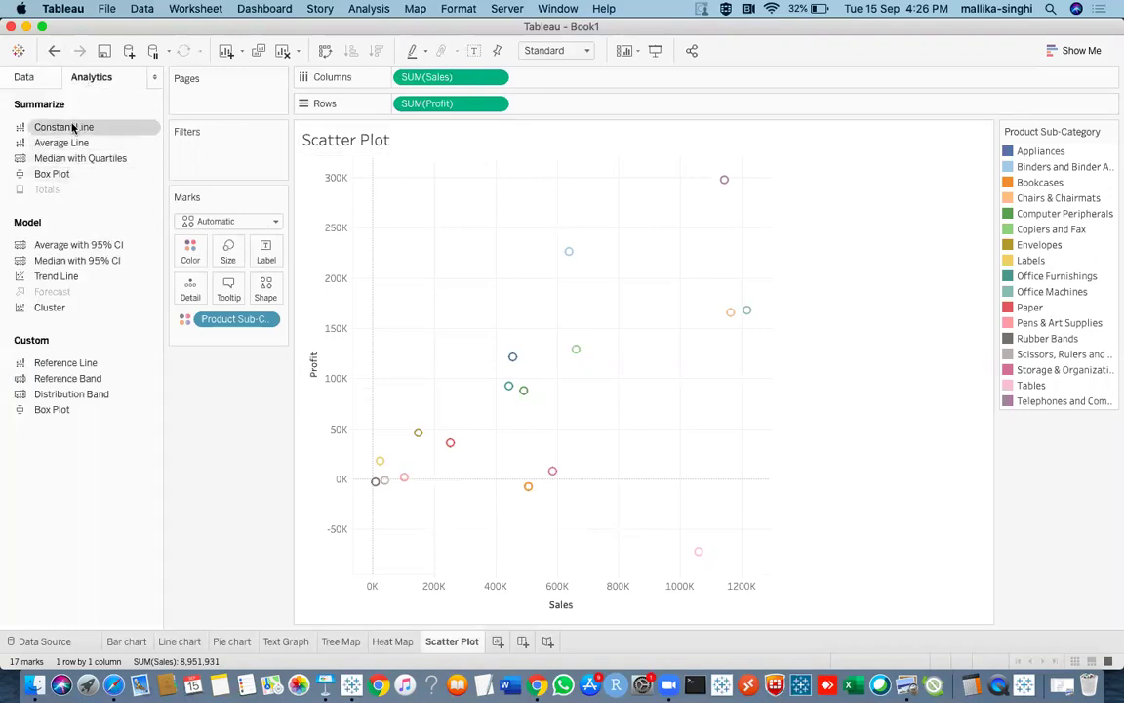
double_click(67, 283)
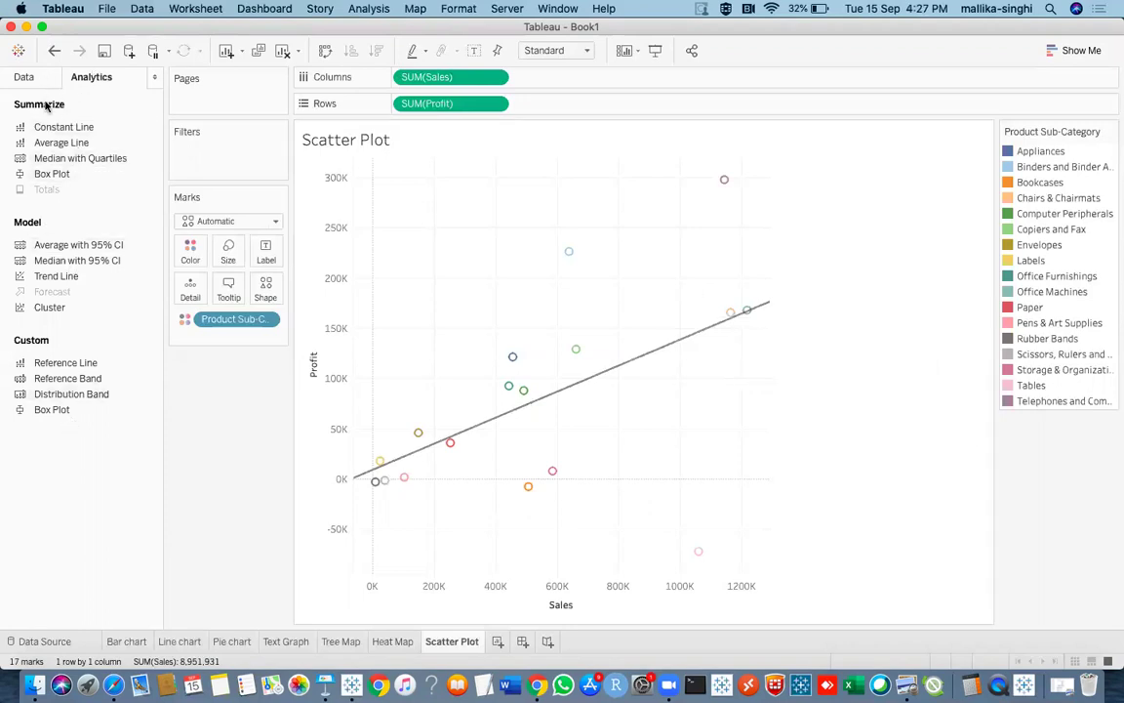
click(24, 78)
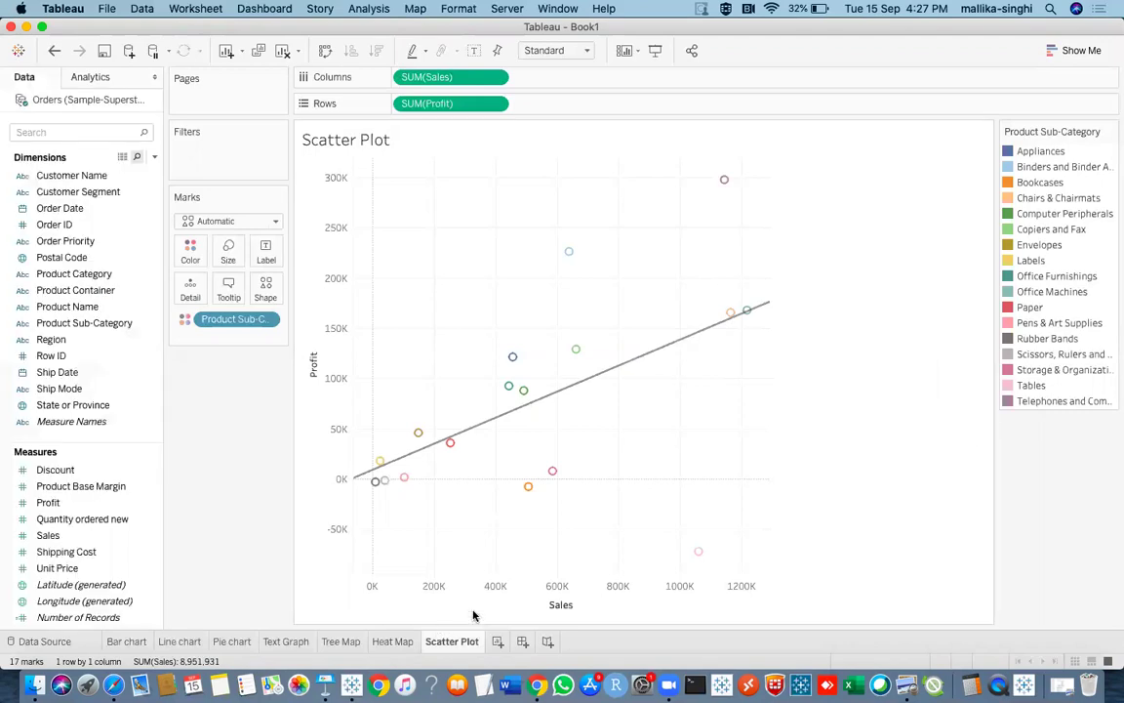
Step: Add a new worksheet and name it 'Area Chart'
click(498, 641)
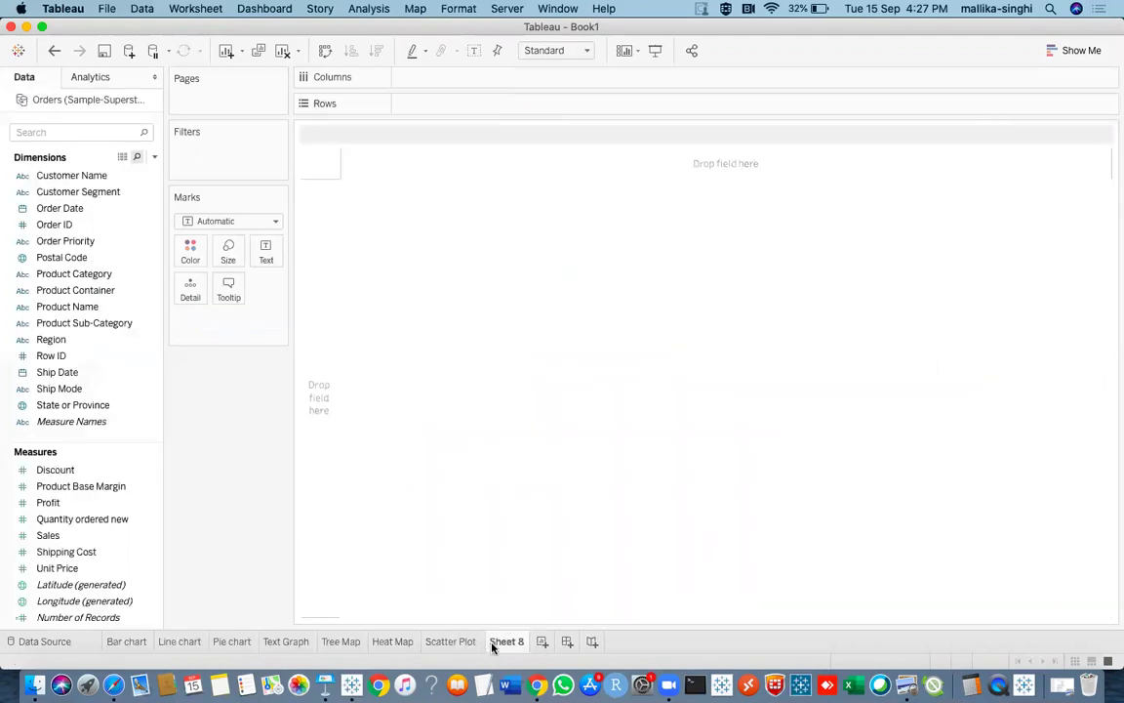
double_click(506, 641)
text(A)
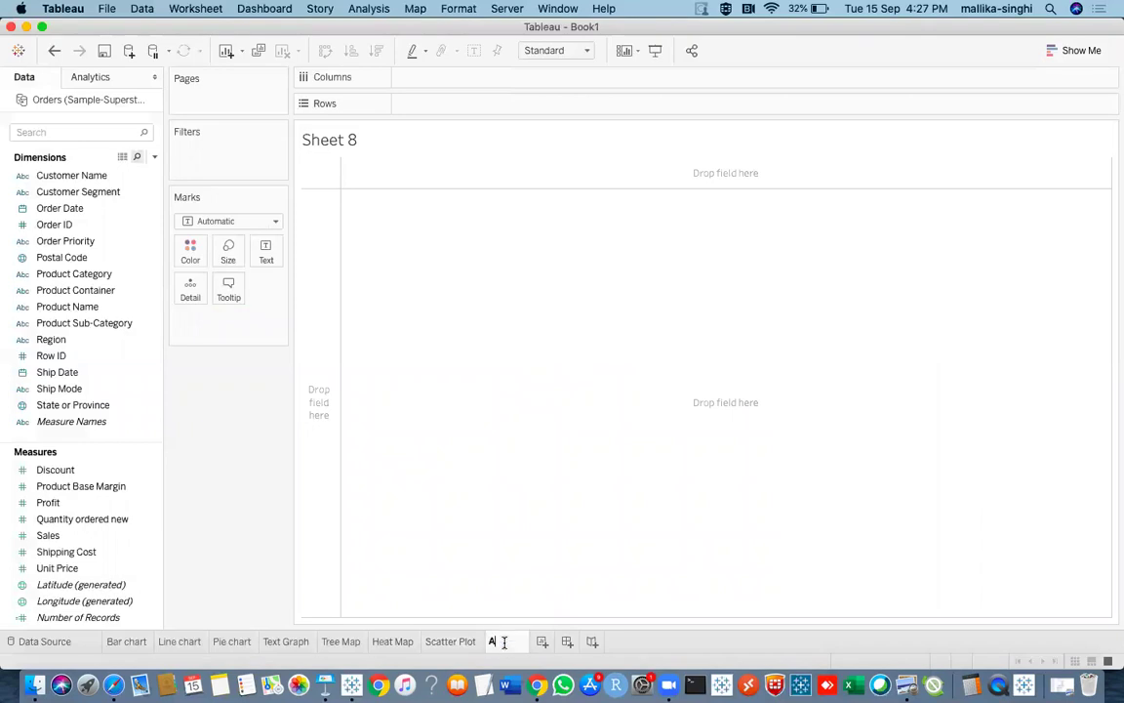
text(rea Chart)
key(Return)
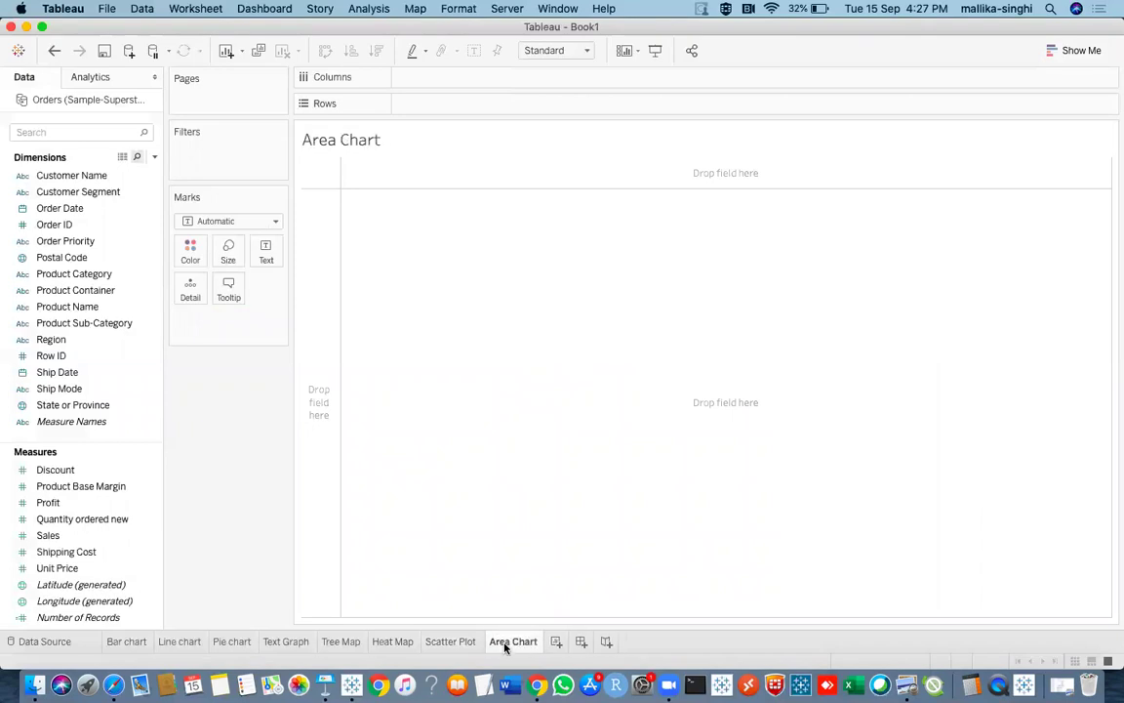
key(super+Tab)
key(Down)
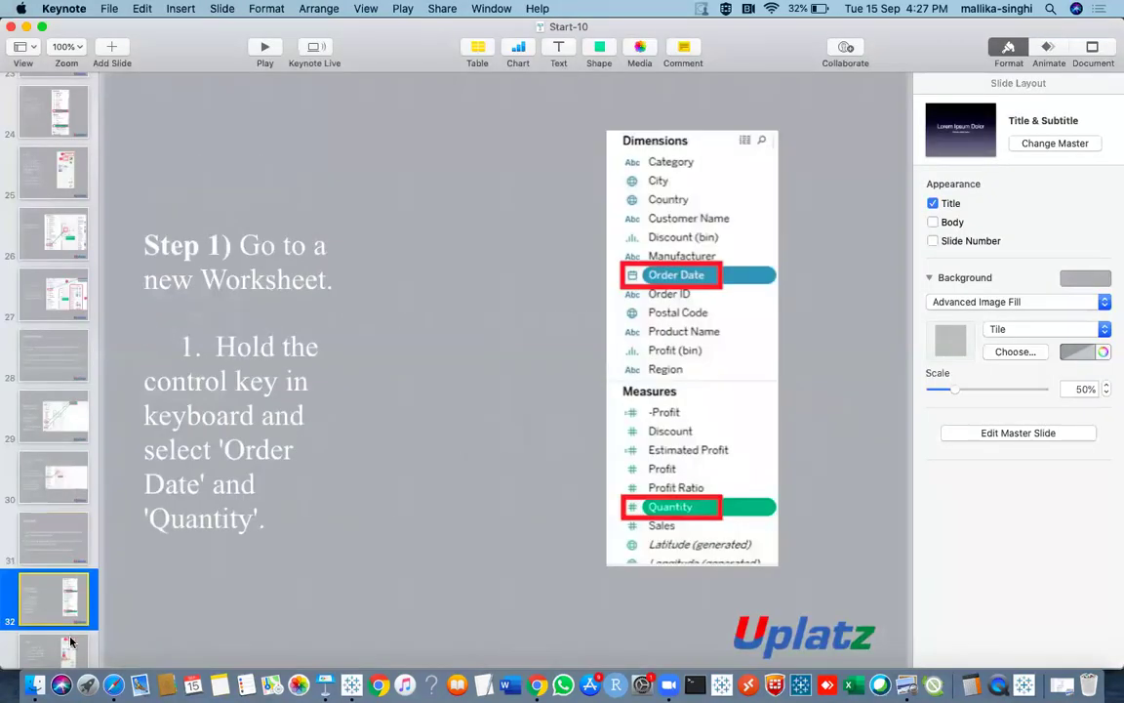
click(59, 652)
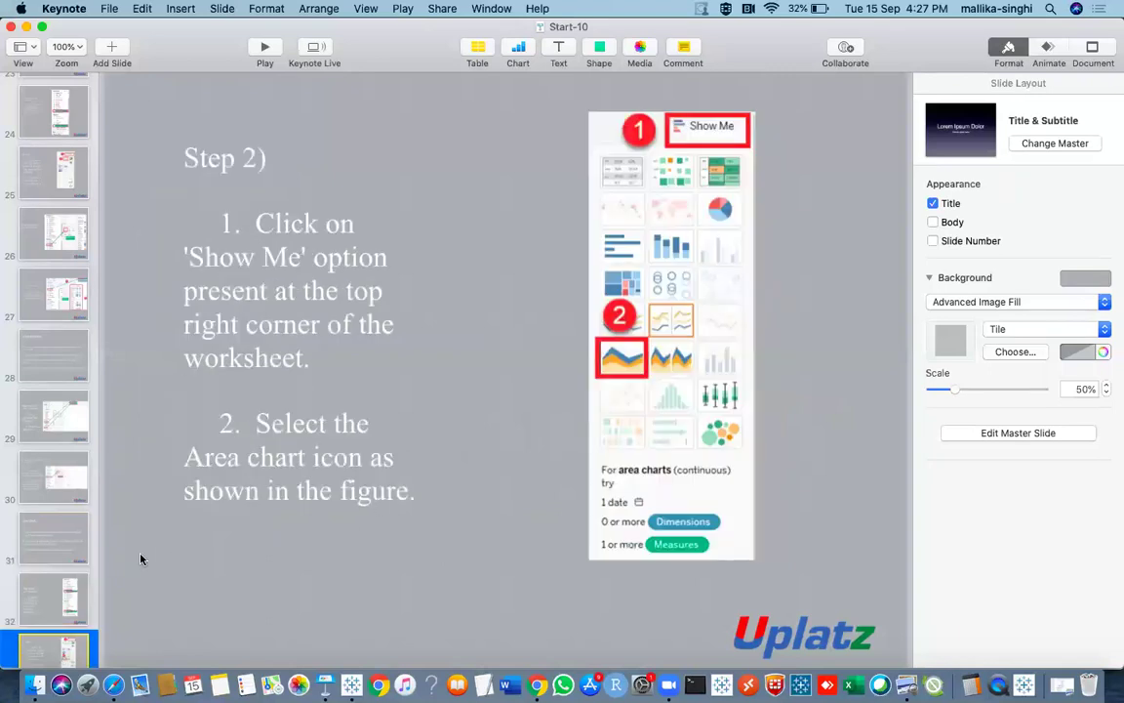
scroll(39, 610, down, 3)
click(37, 539)
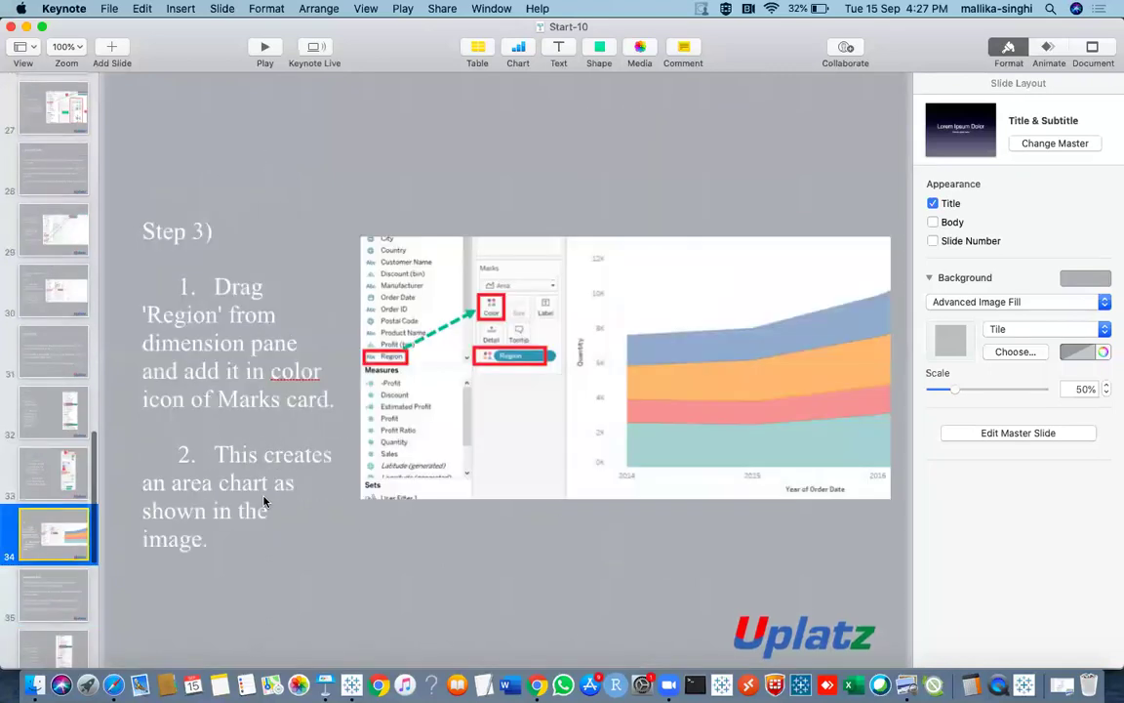
key(super+Tab)
click(68, 208)
Step: Plot SUM(Quantity ordered new) as a continuous area chart over Order Date by quarter
click(1064, 50)
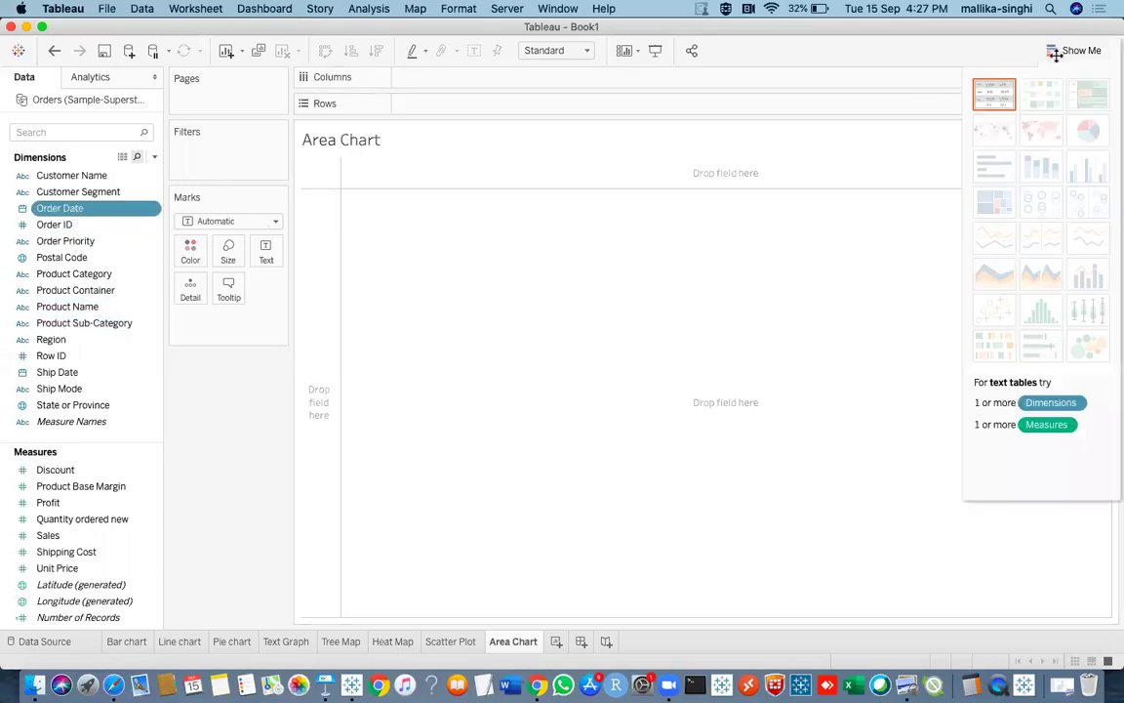
super+click(117, 520)
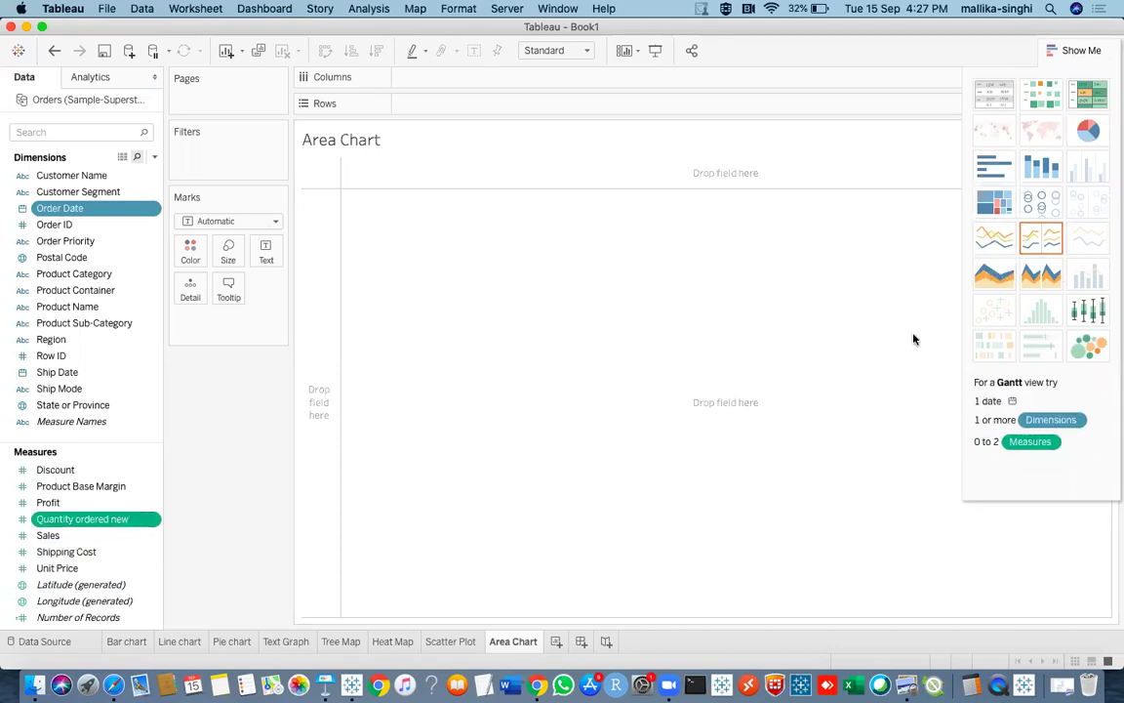
click(989, 280)
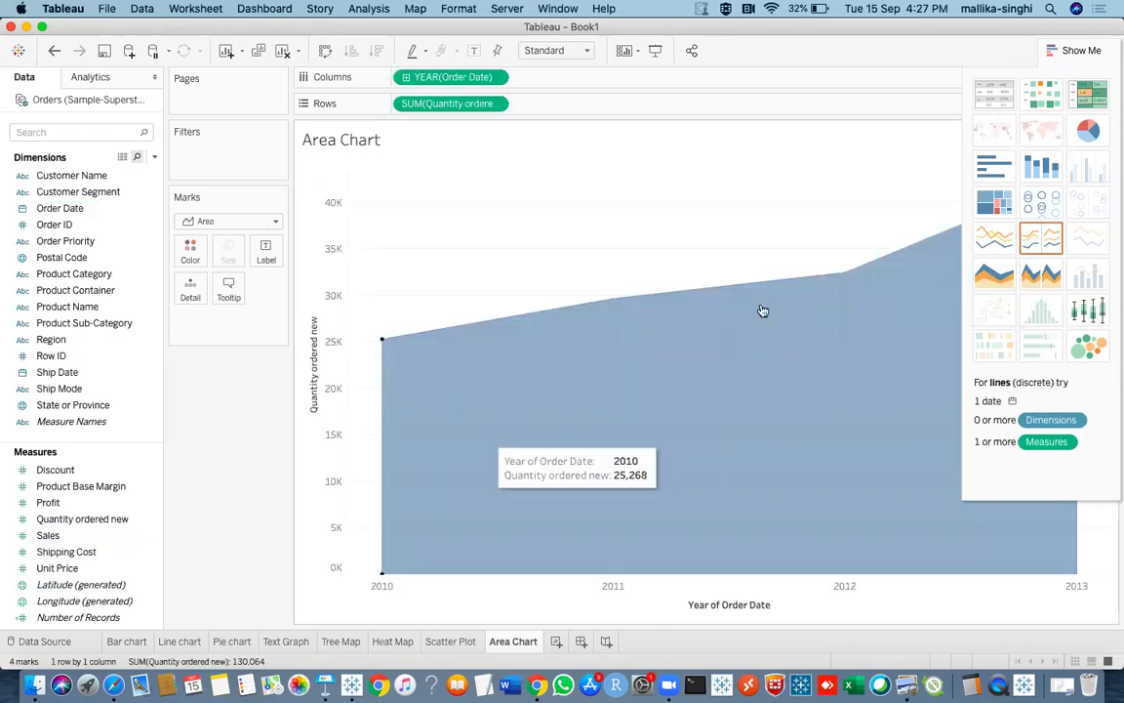
click(1088, 50)
click(405, 77)
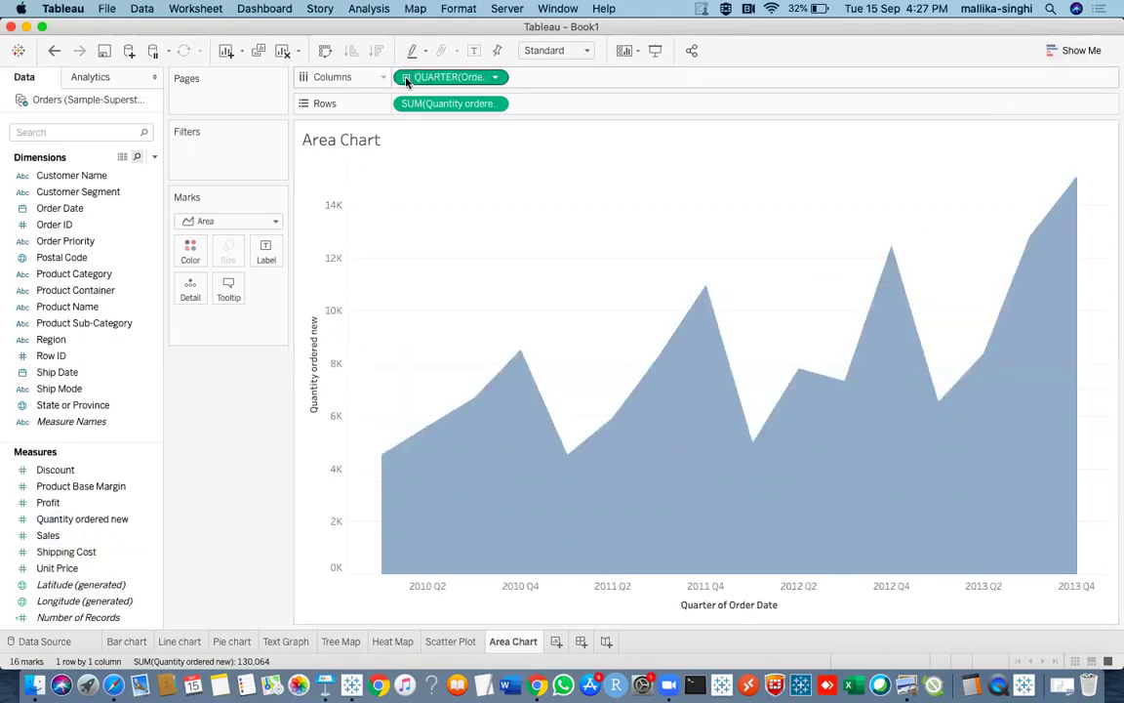
Step: Switch Order Date to MONTH and colour the stacked areas by Product Sub-Category
click(406, 78)
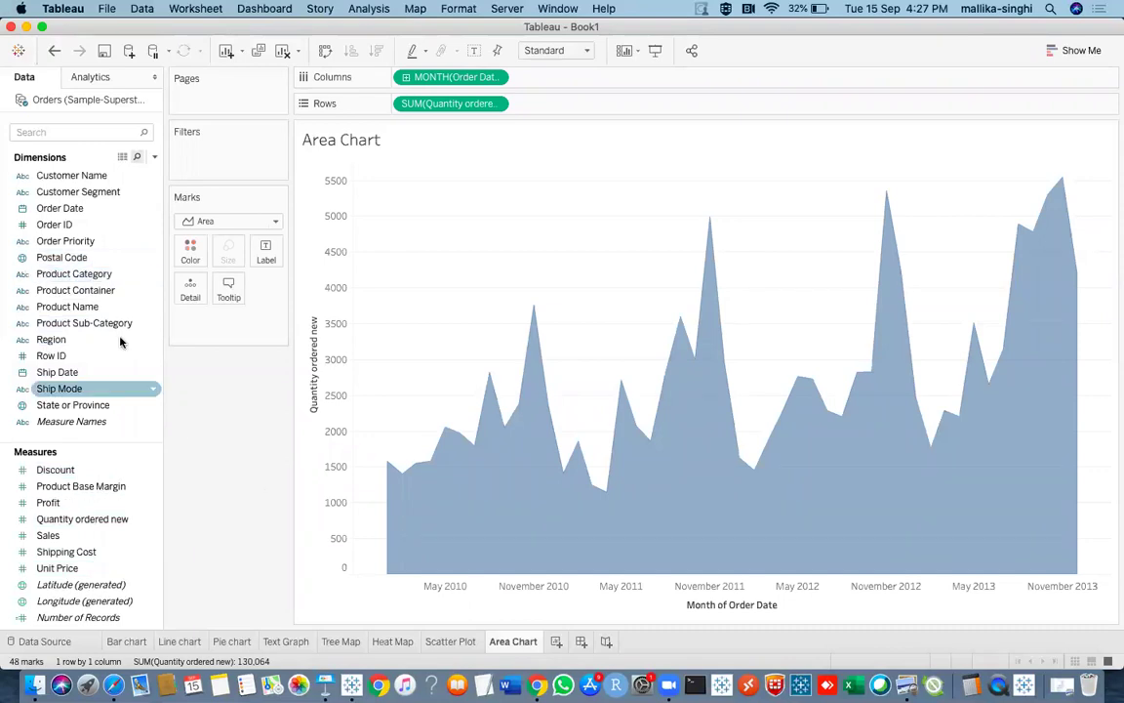
drag(60, 325, 189, 252)
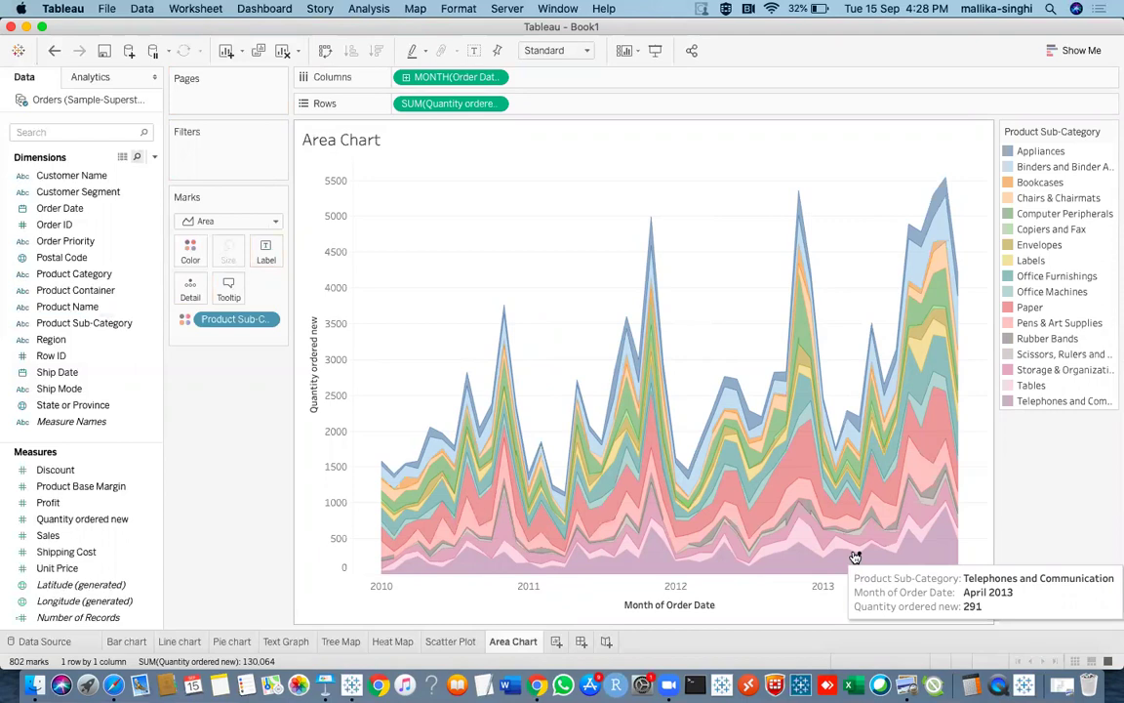
Step: In Keynote, browse ahead through the slides to the histogram example slide
key(super+Tab)
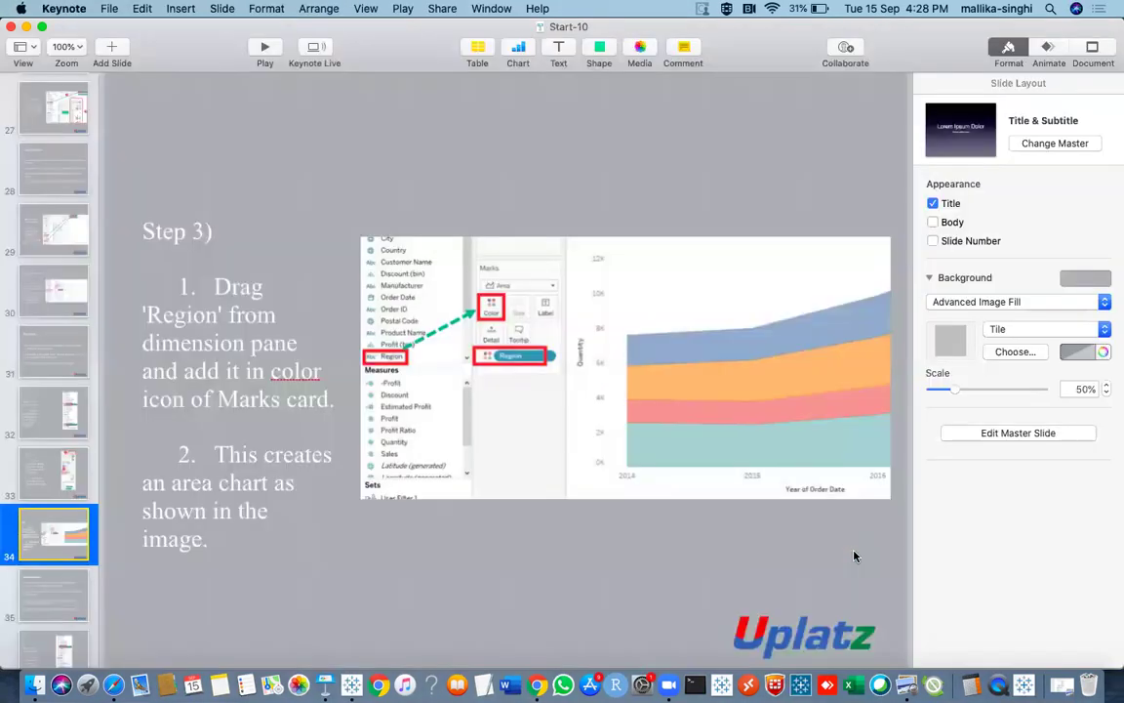
scroll(32, 579, down, 3)
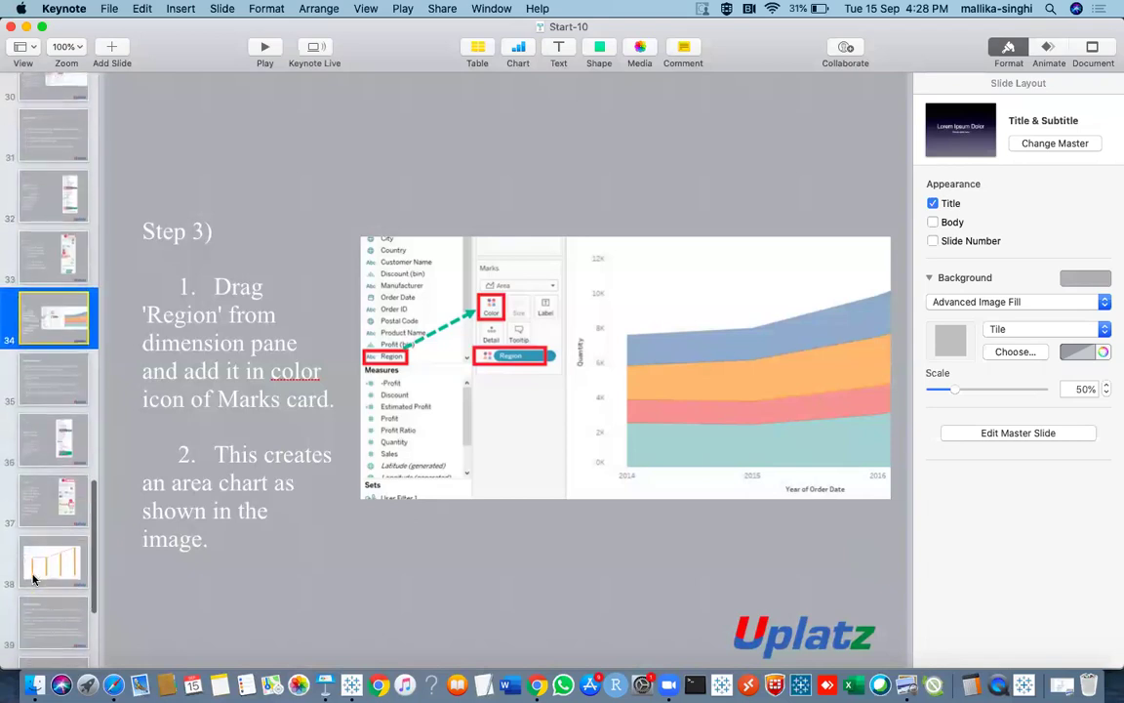
click(39, 457)
scroll(43, 533, down, 3)
scroll(43, 533, down, 1)
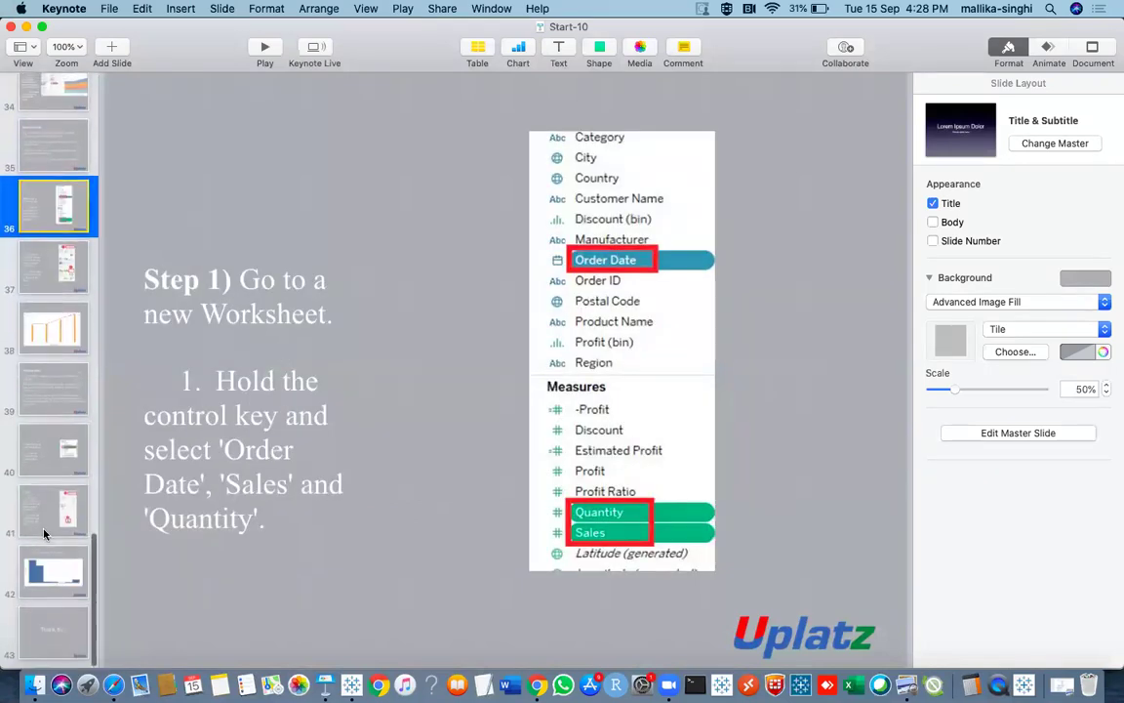
click(49, 571)
Step: Step back through the dual-axis slides to the Dual Axis Chart explanation, then return to Tableau
click(49, 328)
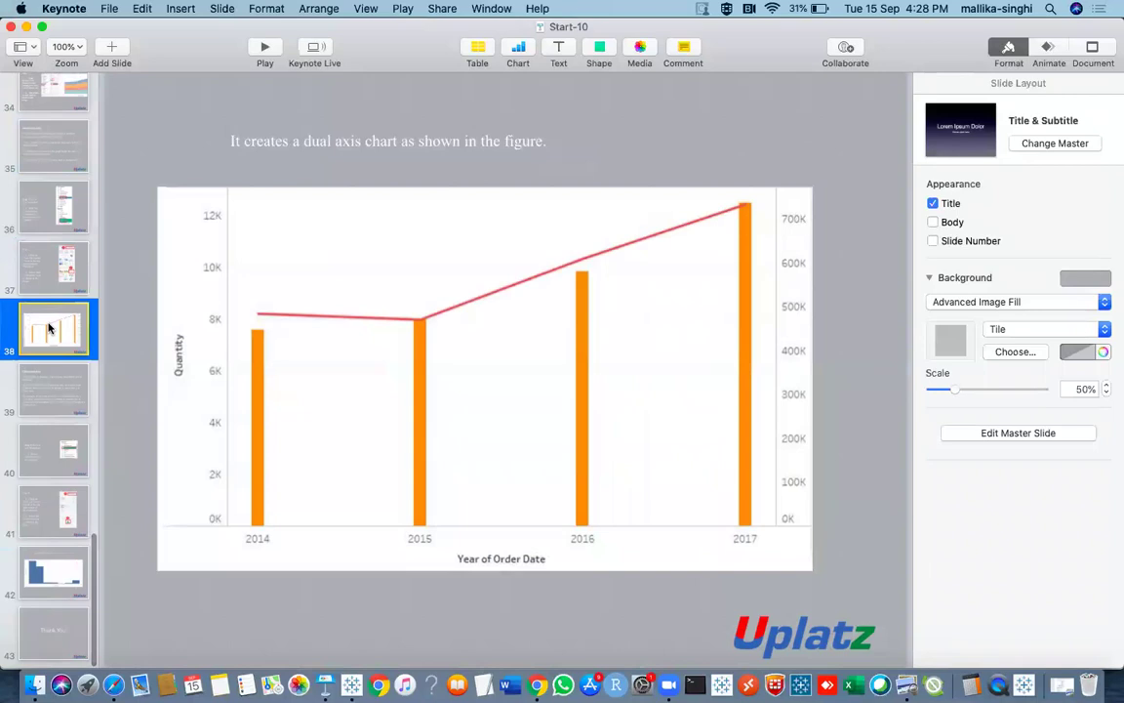
click(59, 212)
click(49, 137)
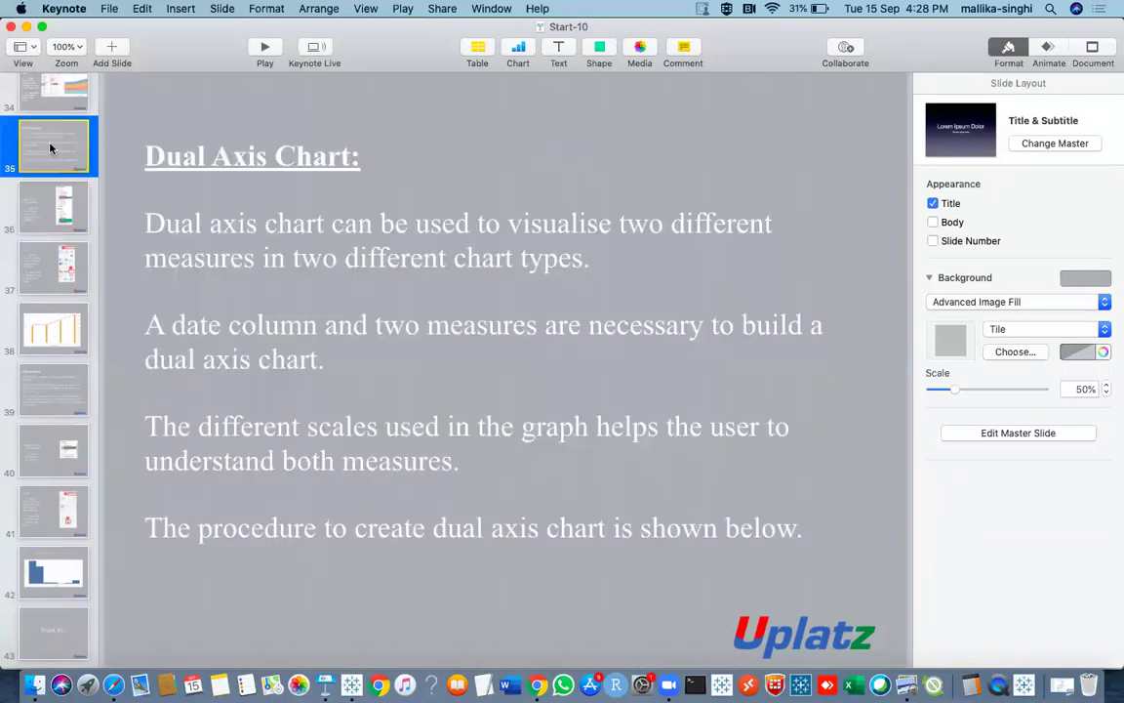
key(super+Tab)
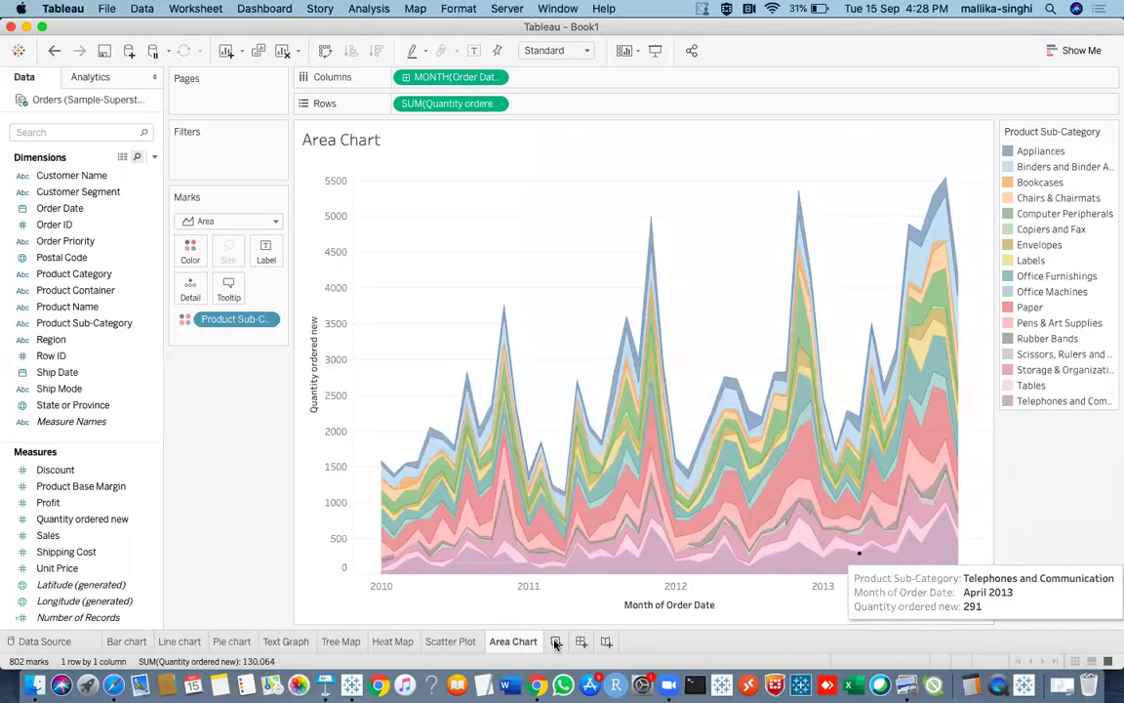
Step: On the Line chart sheet, add Profit to Rows beside Sales and set SUM(Profit) to Dual Axis
click(183, 642)
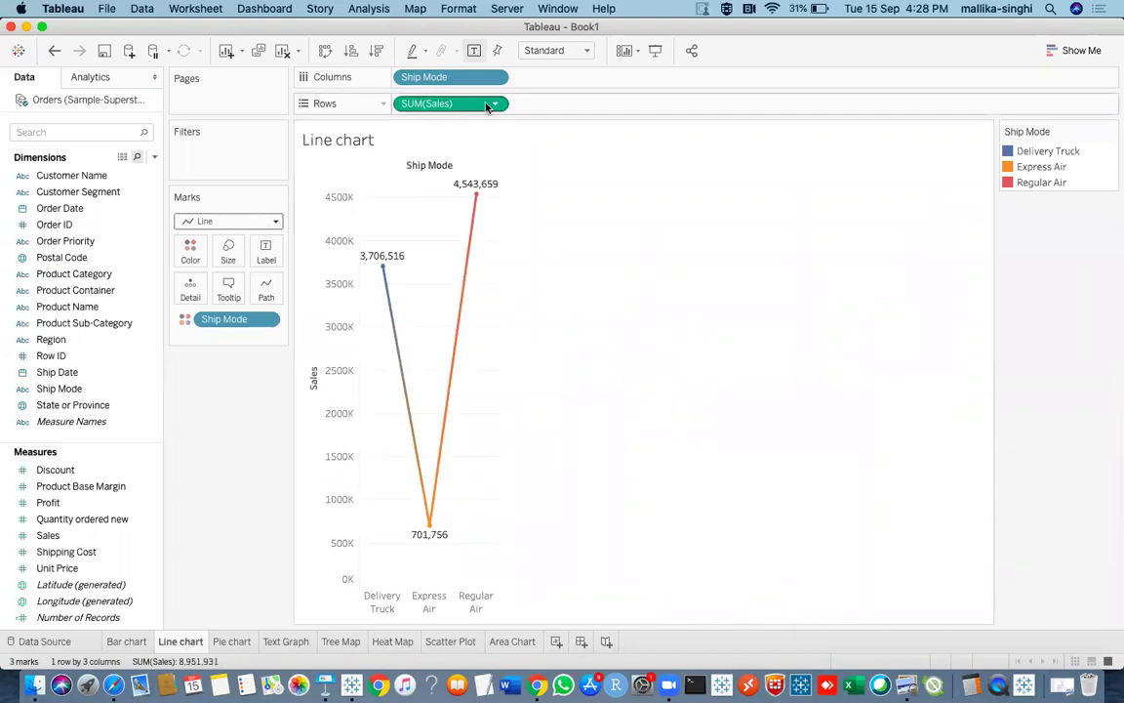
click(48, 503)
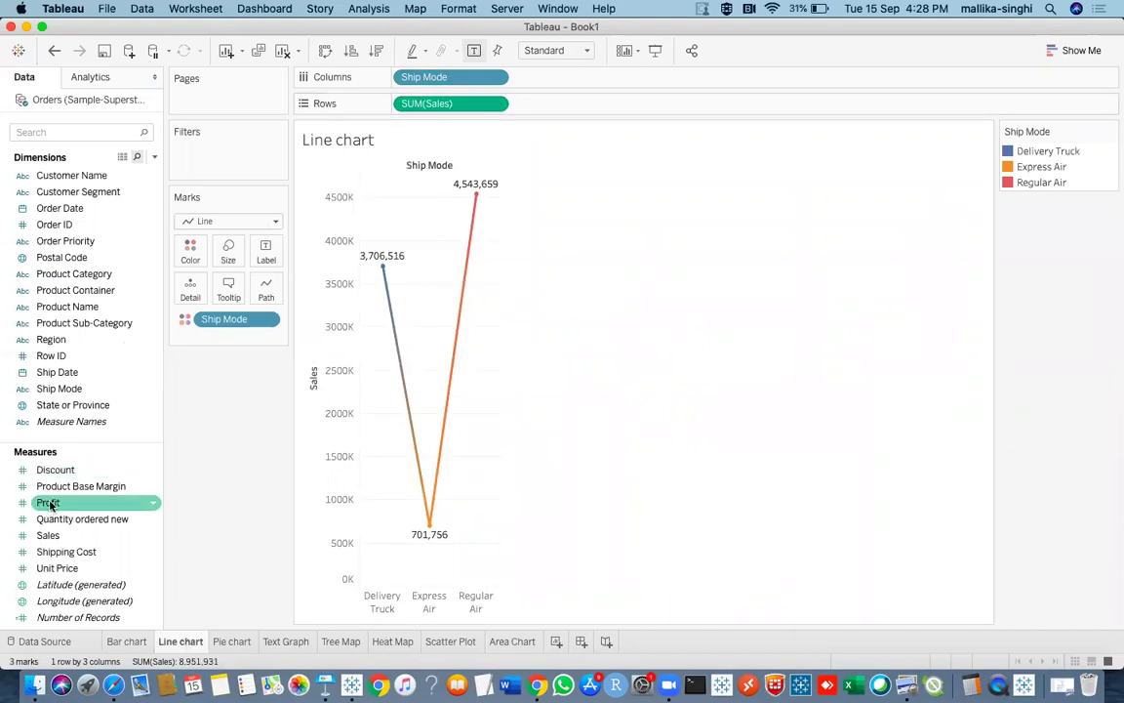
drag(51, 504, 544, 105)
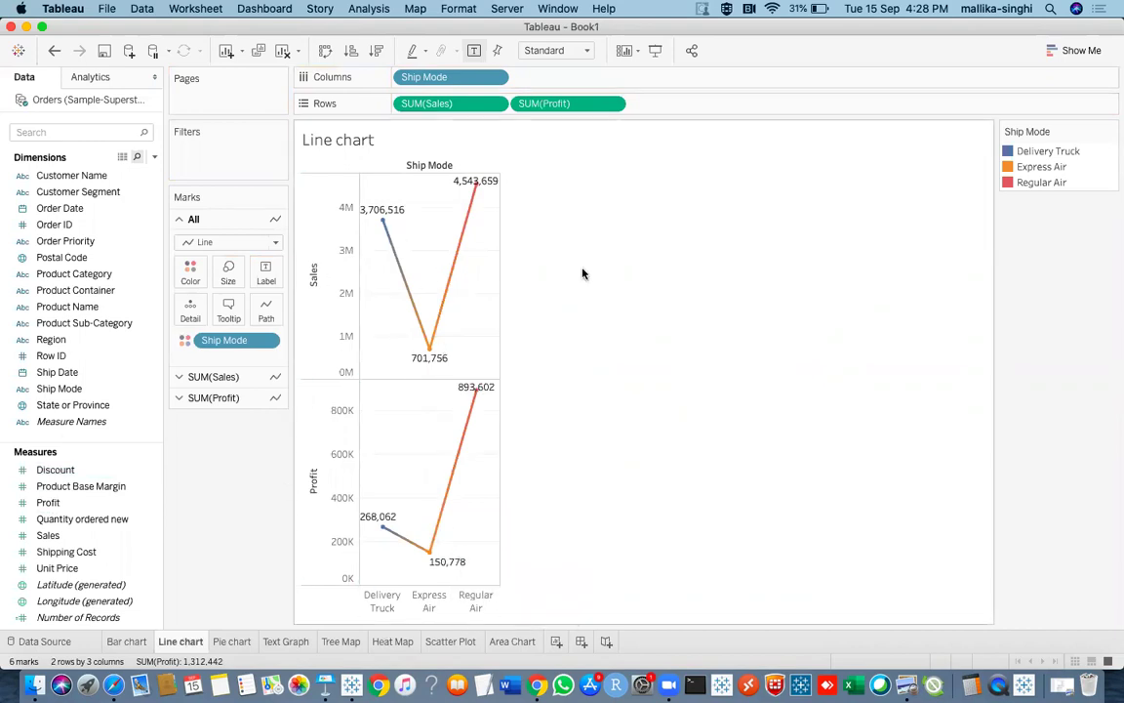
click(614, 105)
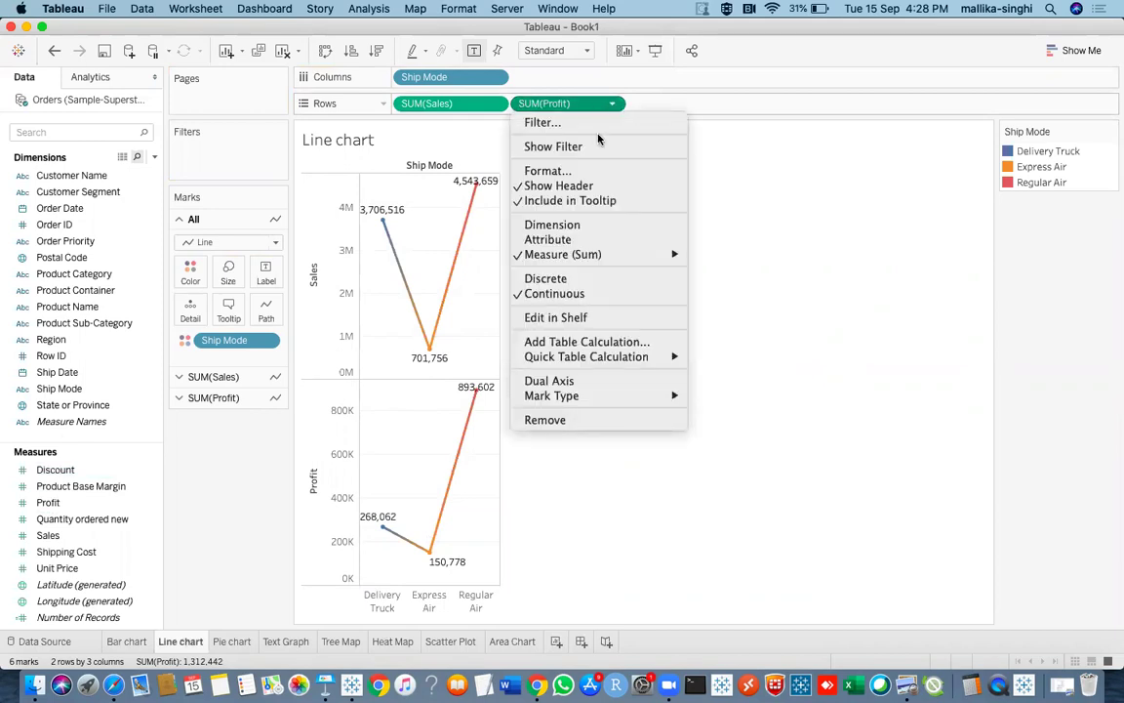
click(559, 381)
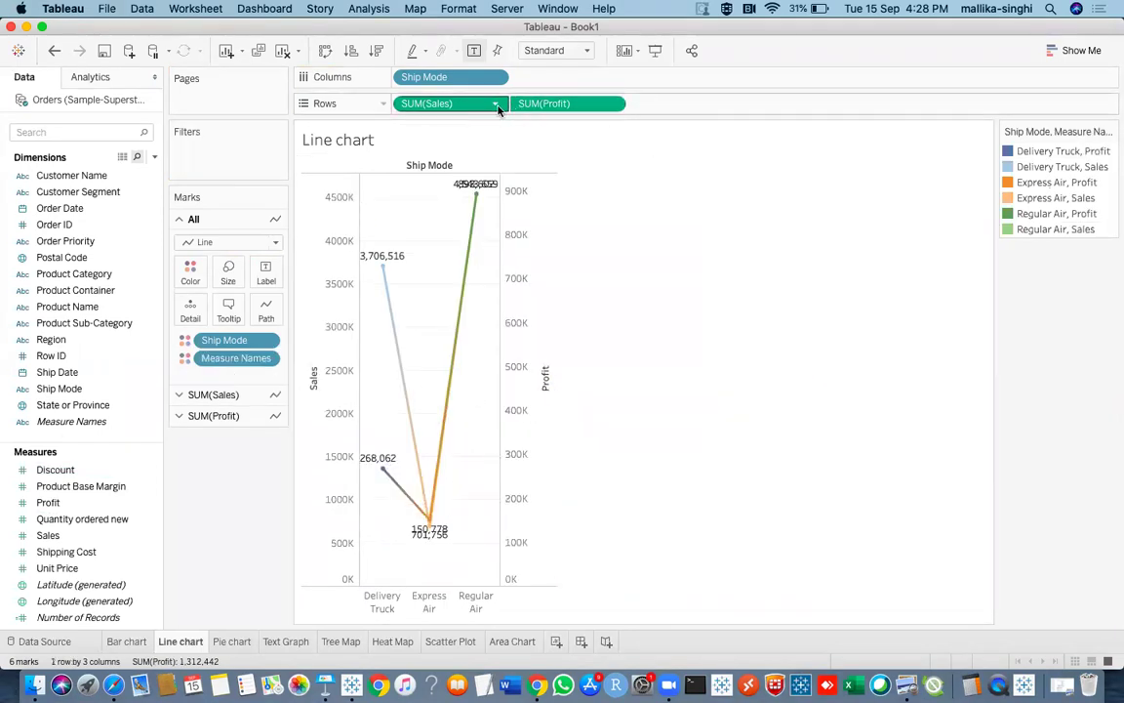
click(207, 394)
Step: Set the SUM(Sales) mark type to Bar and synchronize the Profit axis with Sales
click(235, 264)
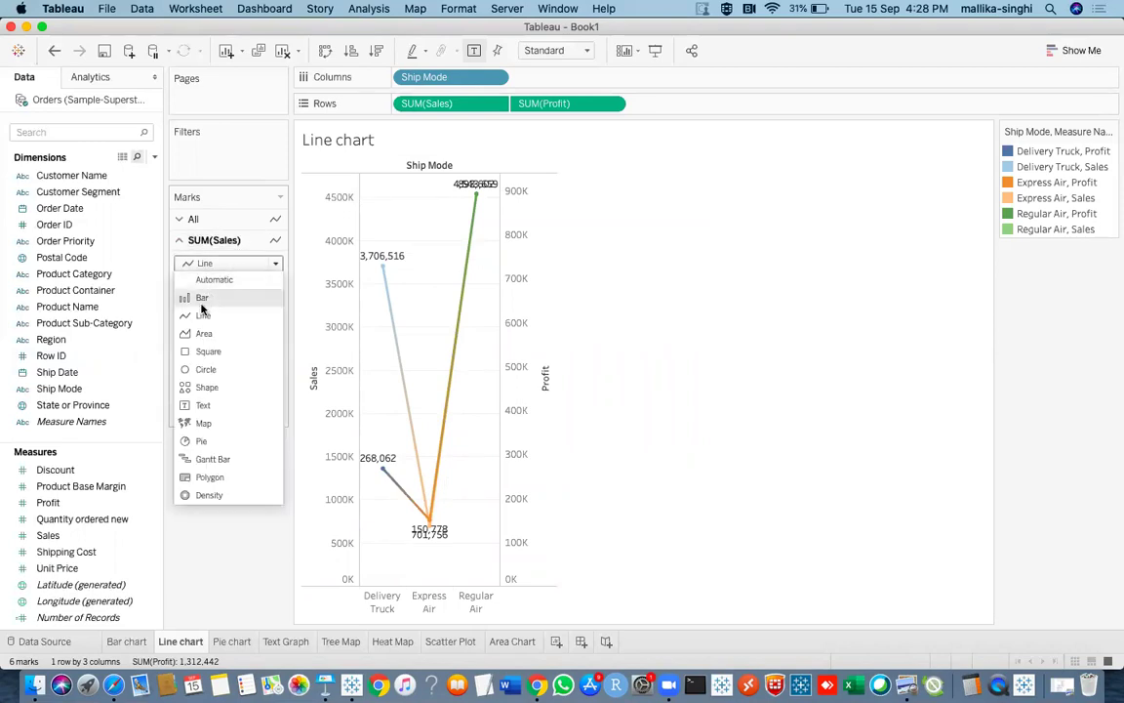
click(200, 297)
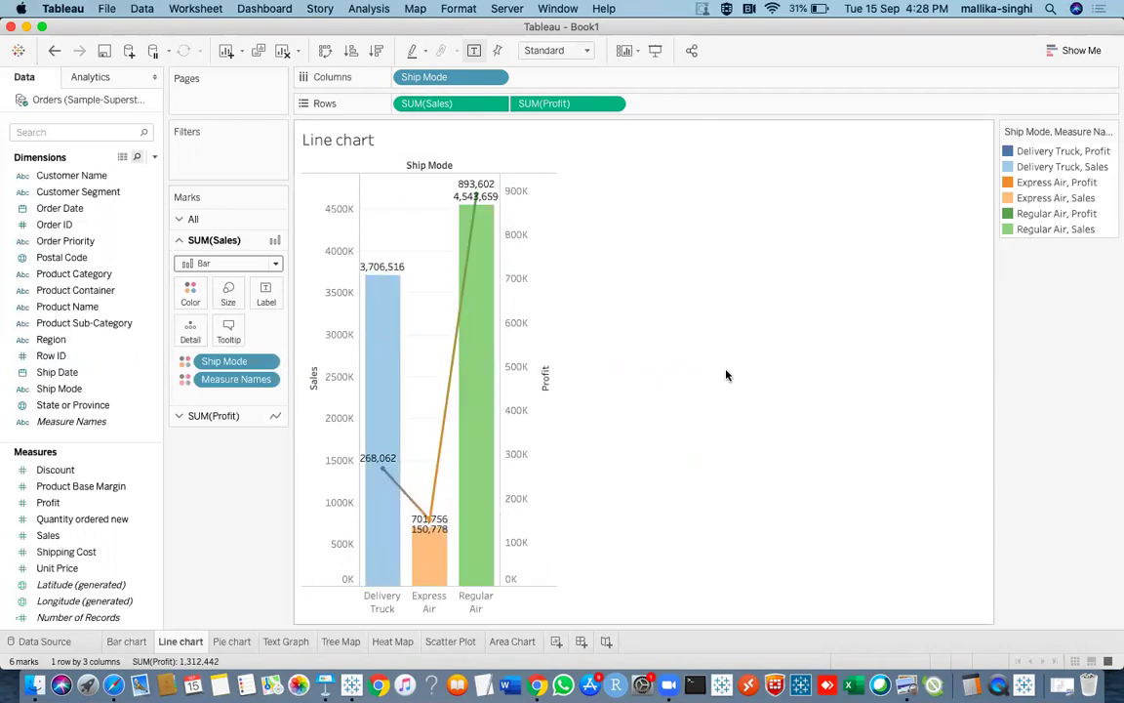
click(613, 105)
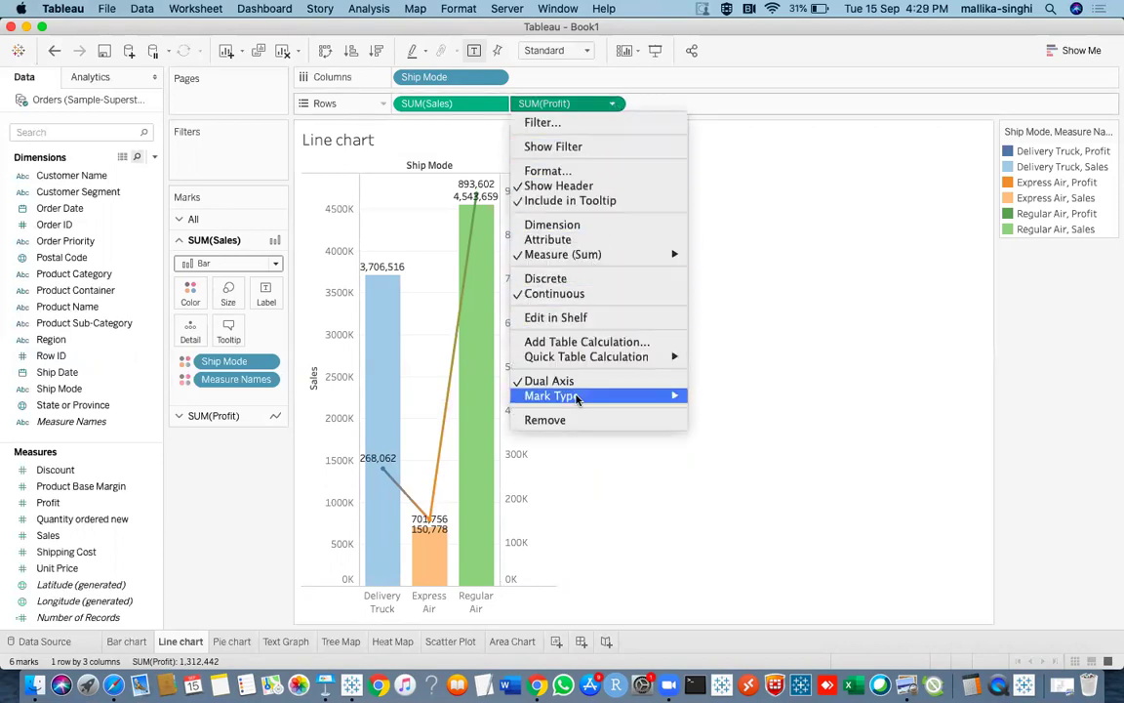
mouse_move(577, 399)
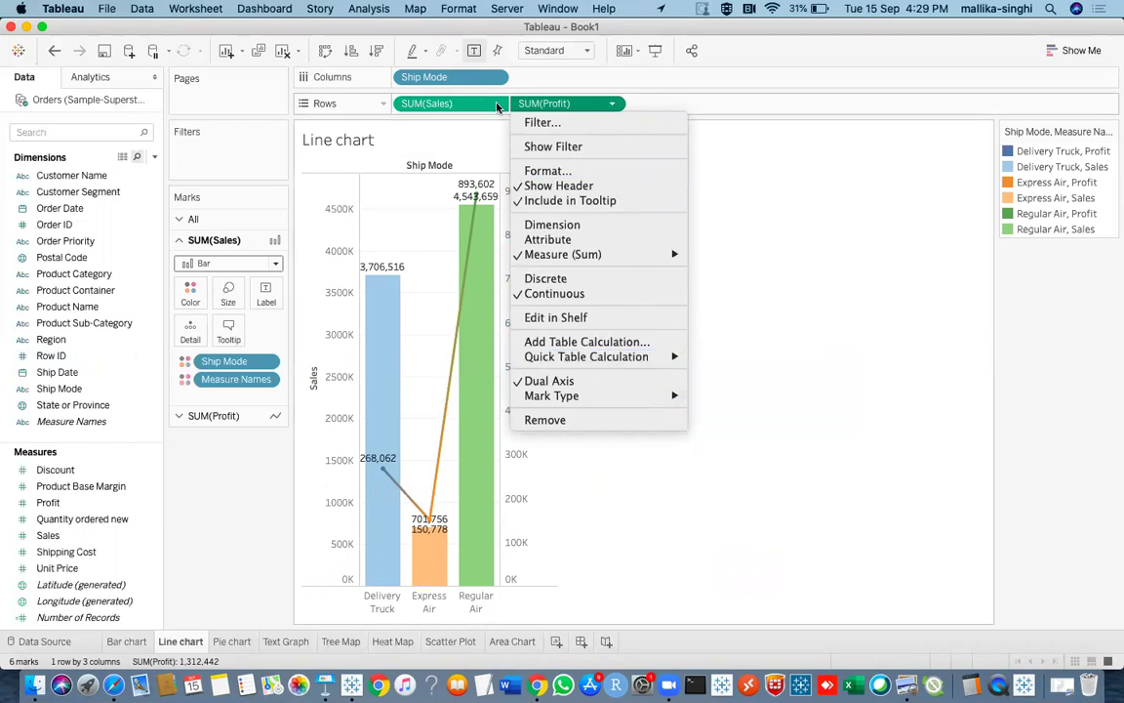
click(451, 98)
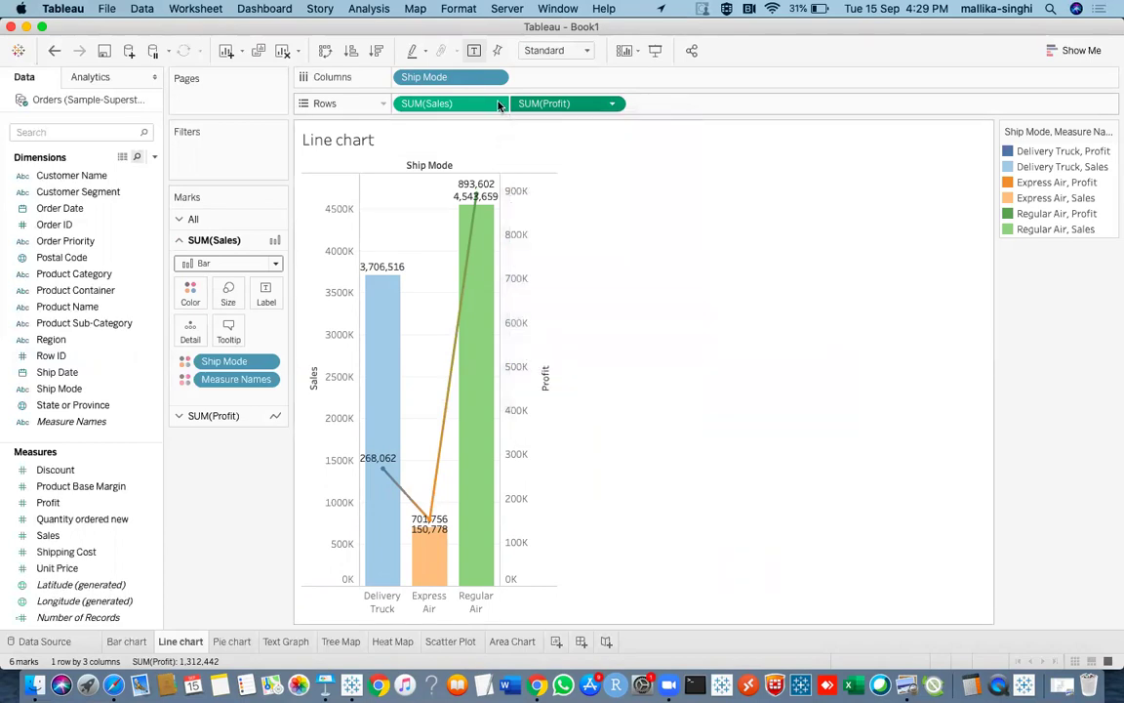
right_click(528, 260)
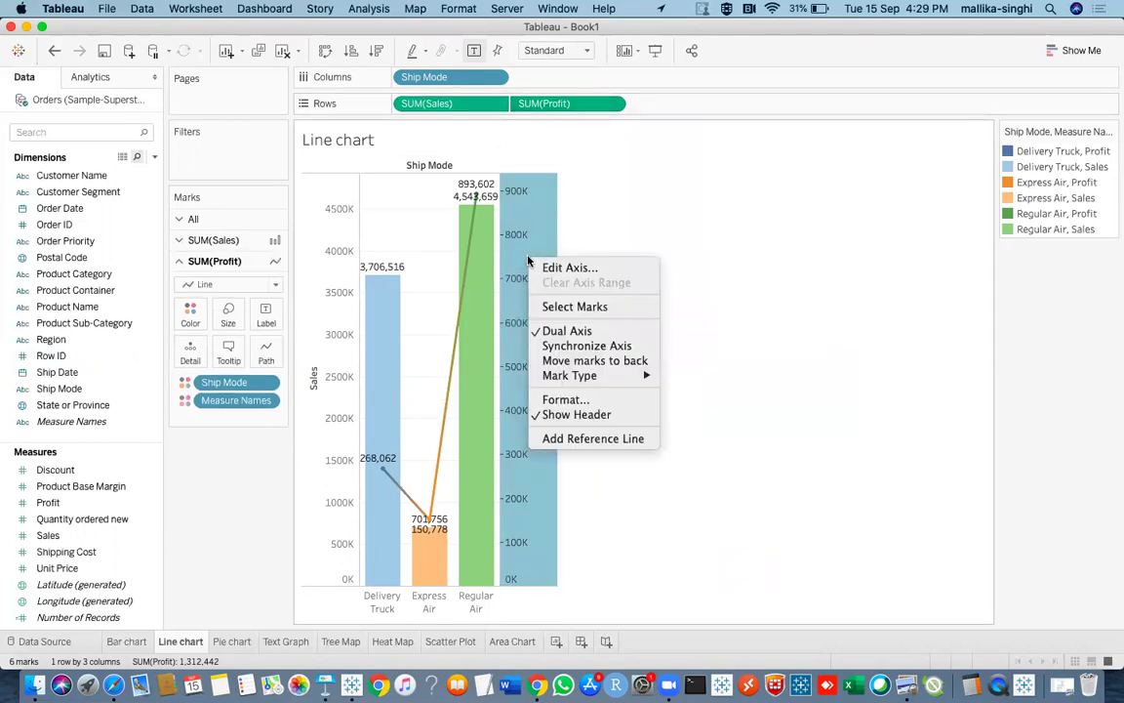
click(586, 346)
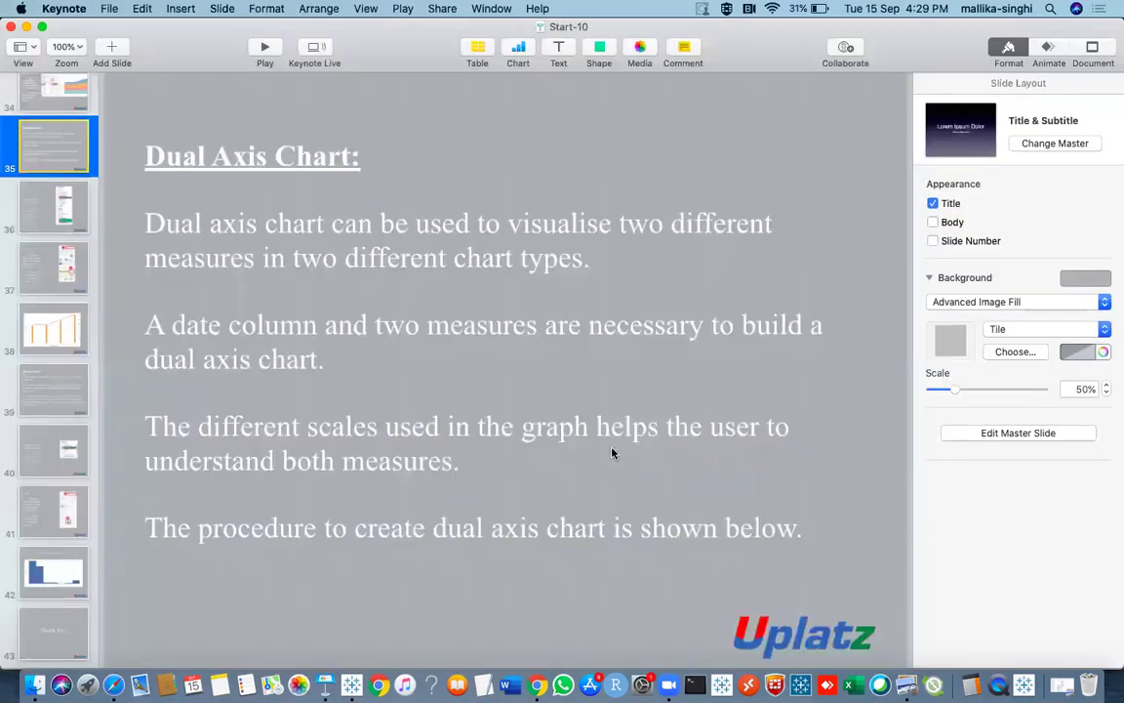
Step: Review the dual-axis Step 2, result and Step 1 slides in Keynote
click(64, 283)
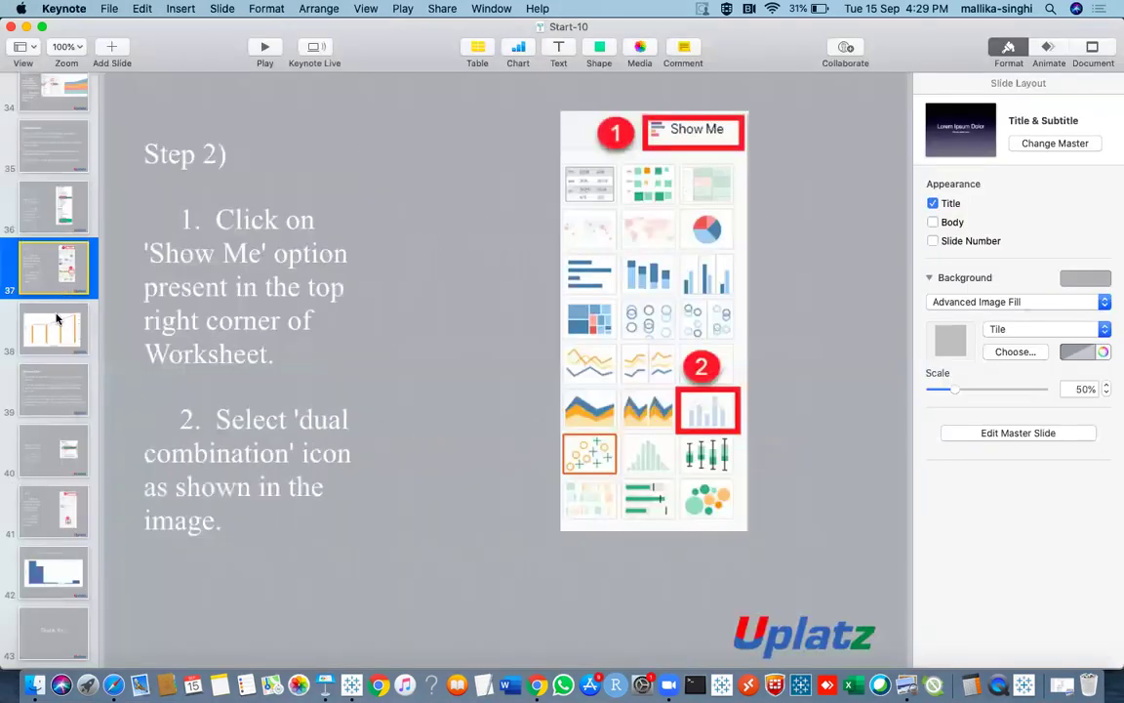
key(Down)
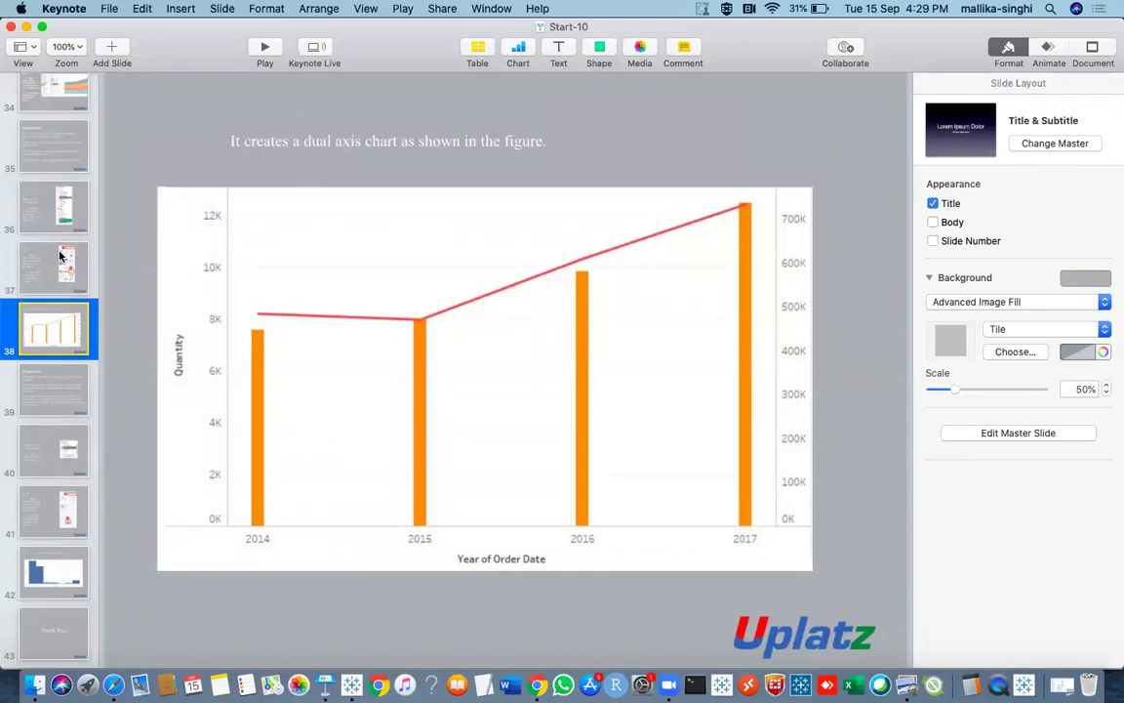
click(70, 198)
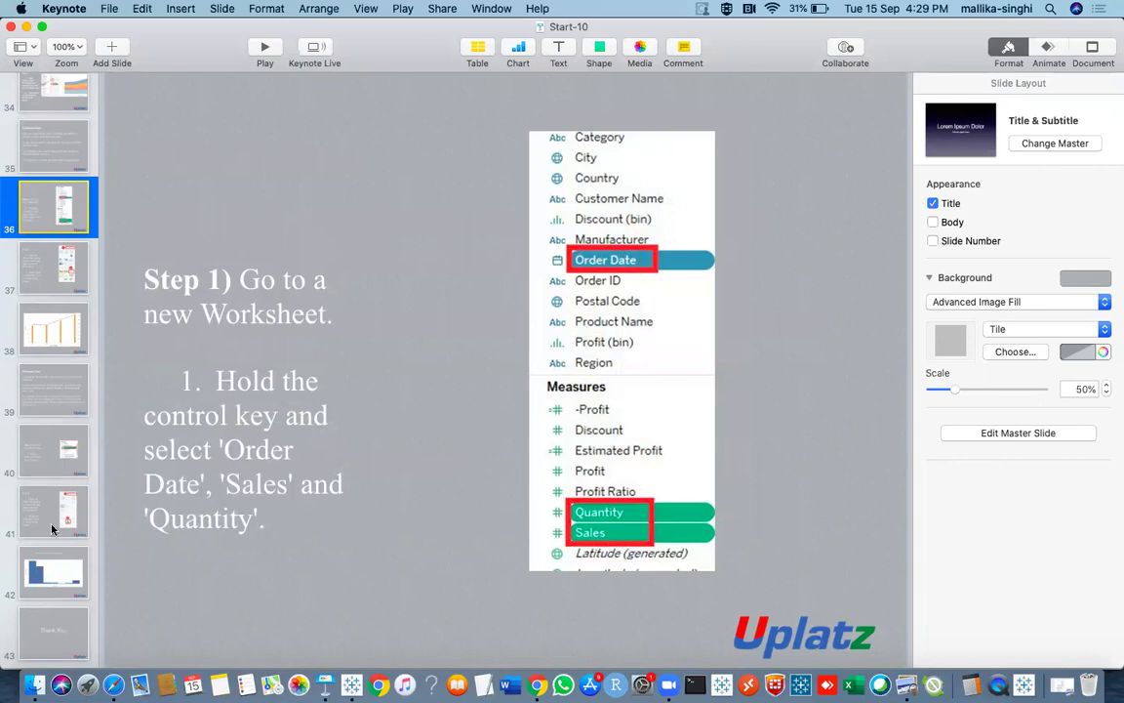
Step: Look through the Histogram Chart explanation, example, Step 2 and Step 1 slides
click(56, 455)
click(47, 376)
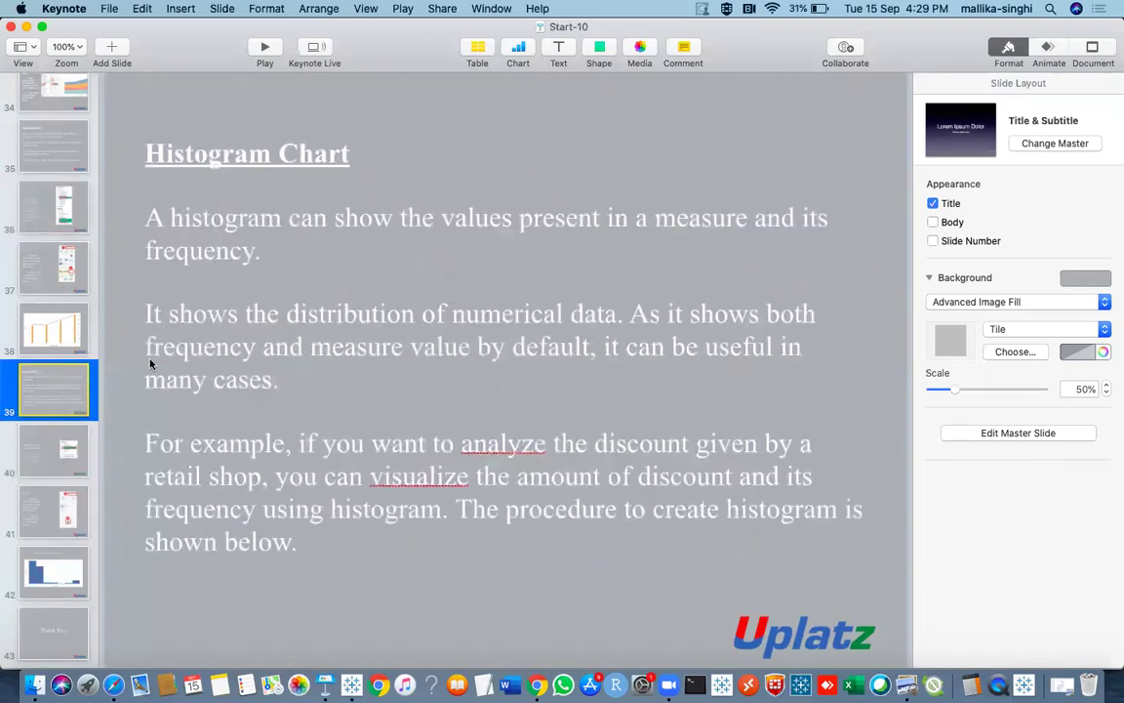
click(57, 563)
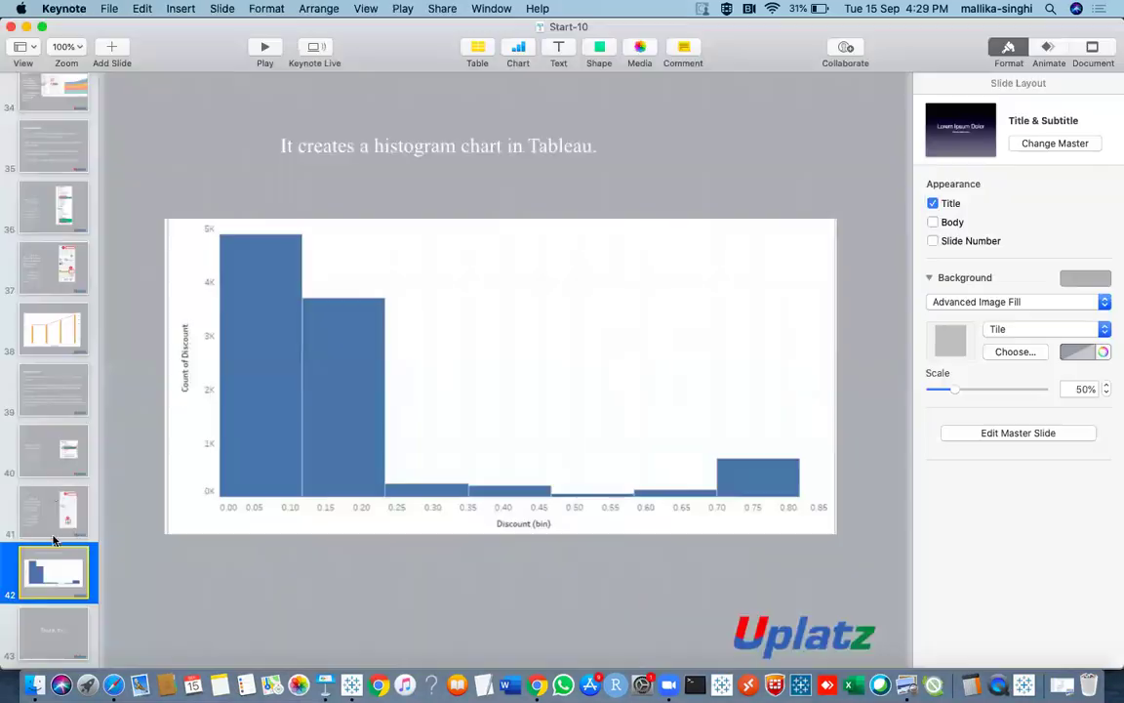
click(54, 494)
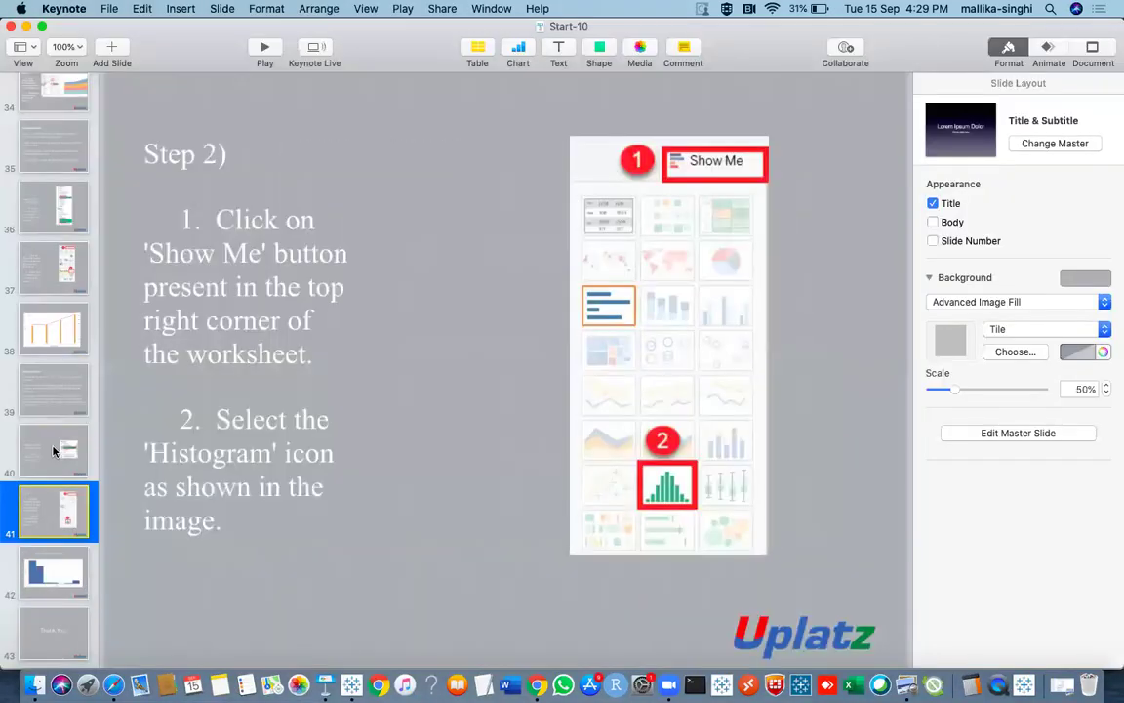
click(53, 450)
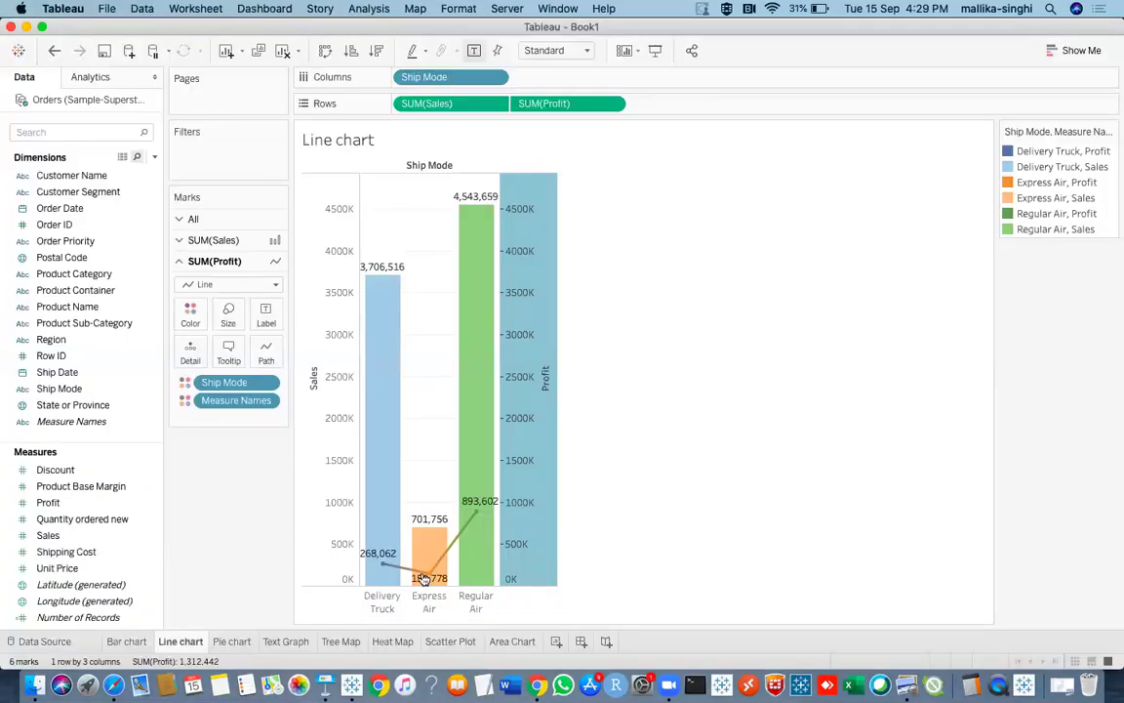
Step: Add a new worksheet named 'Histogram', select Profit, and show the Show Me suggestions
click(556, 642)
text(Histogram)
key(Return)
click(73, 503)
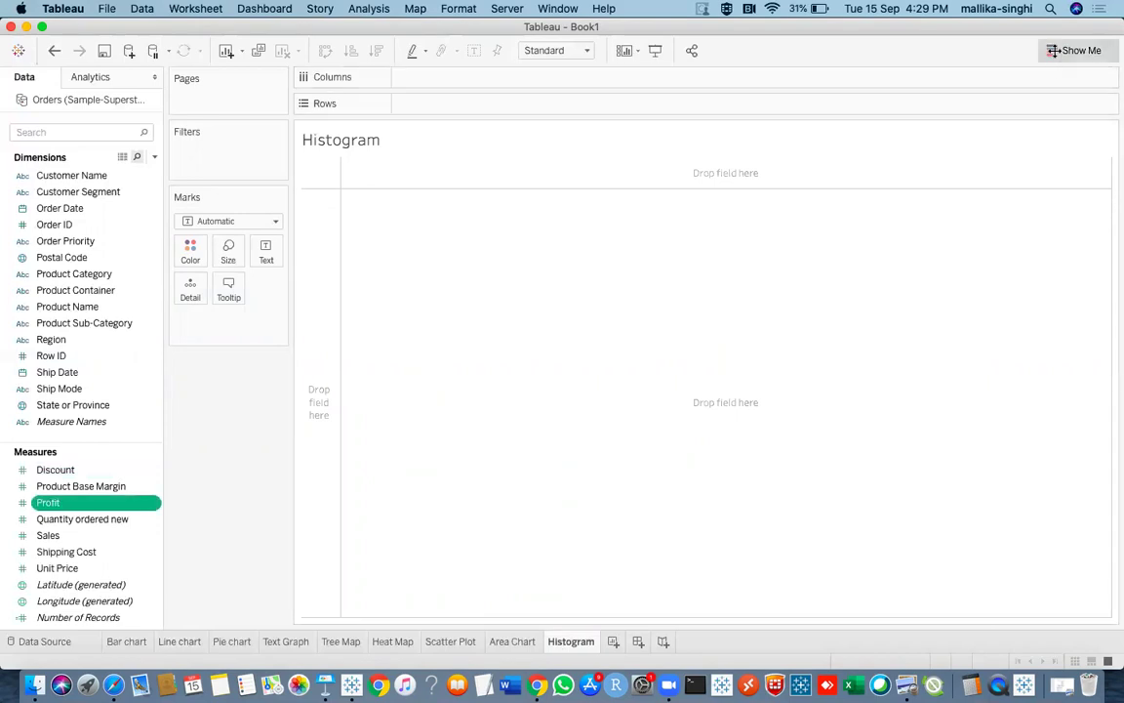
click(1073, 50)
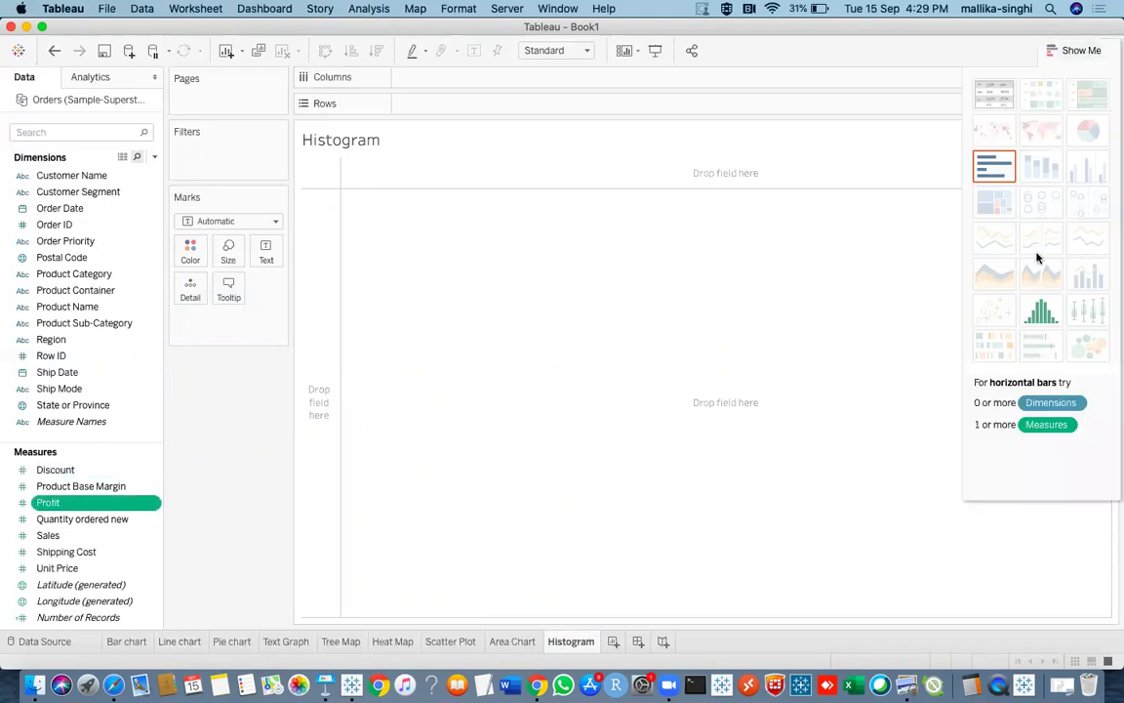
Step: Choose the histogram chart type in Show Me to plot CNT(Profit) over Profit bins
click(1043, 308)
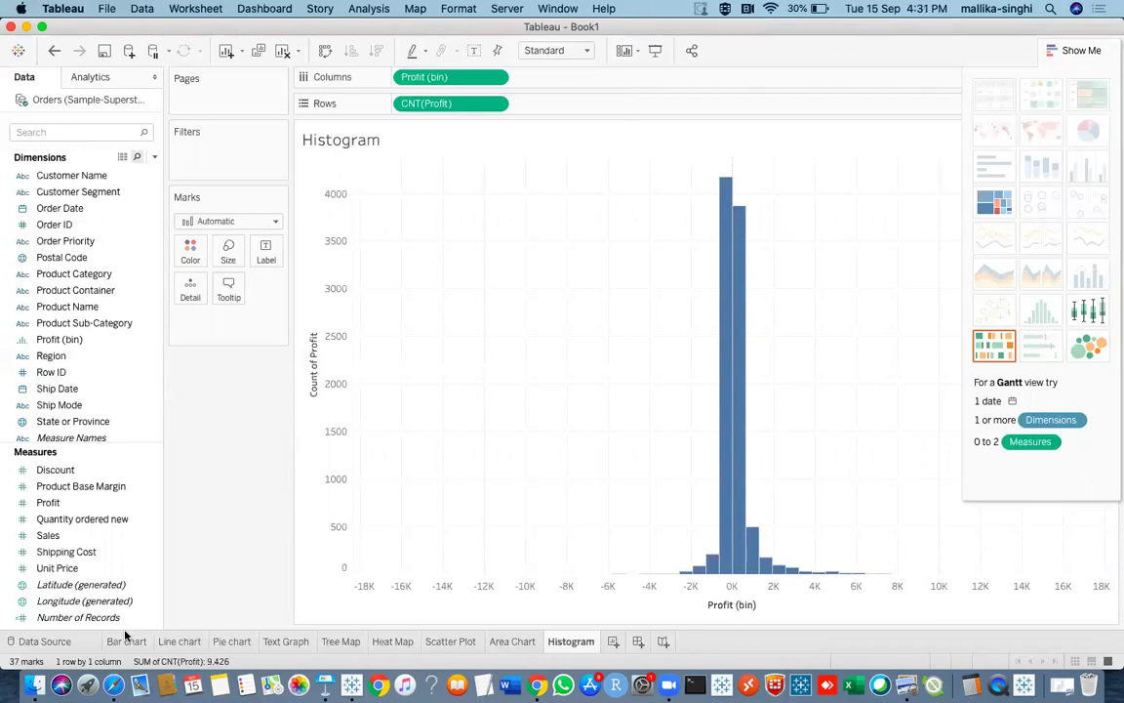
mouse_move(126, 641)
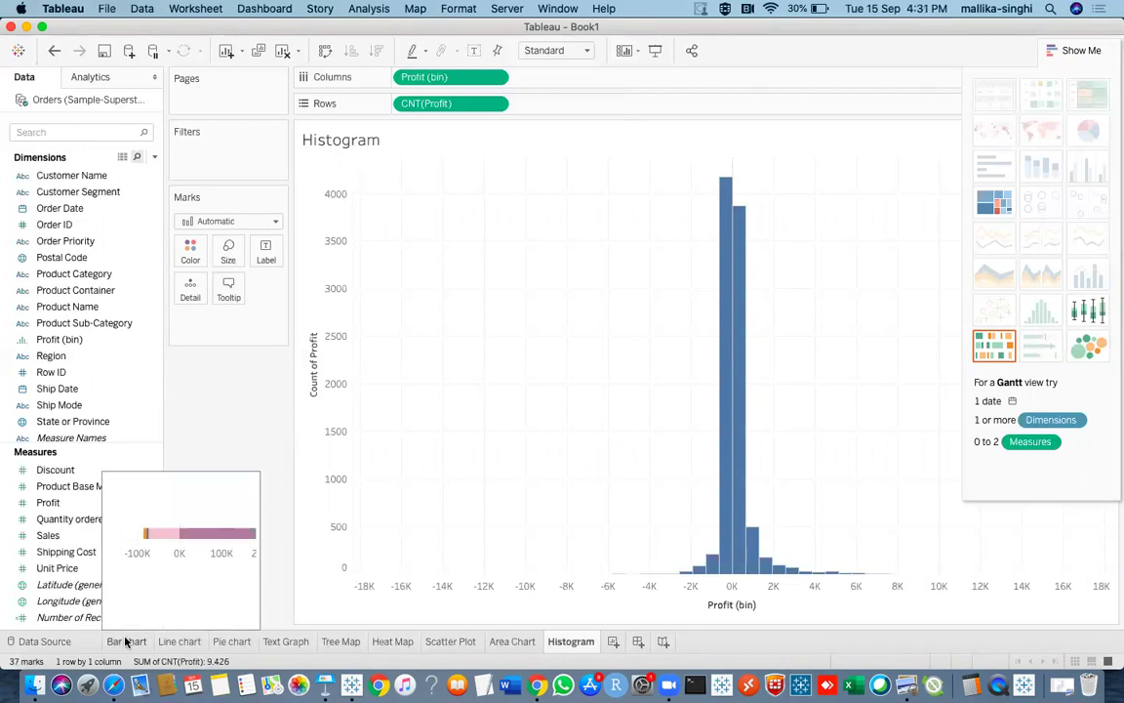